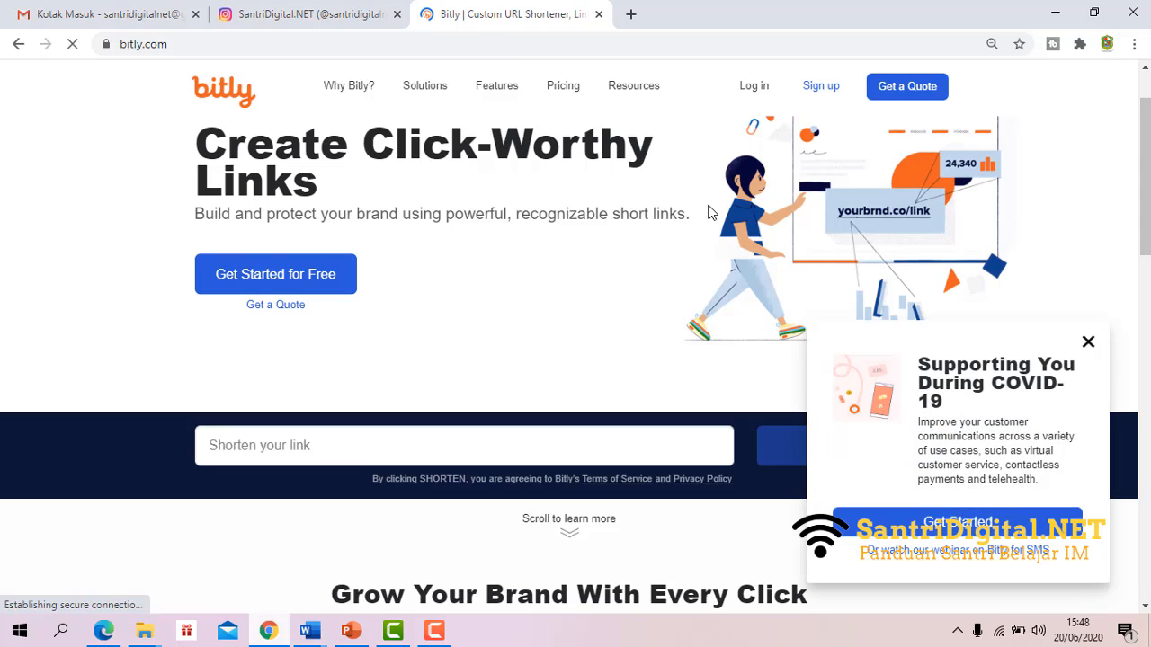
Dismiss the COVID-19 support pop-up on the Bitly homepage and open the free get-started page.
{"action": "left_click", "coordinate": [1087, 341]}
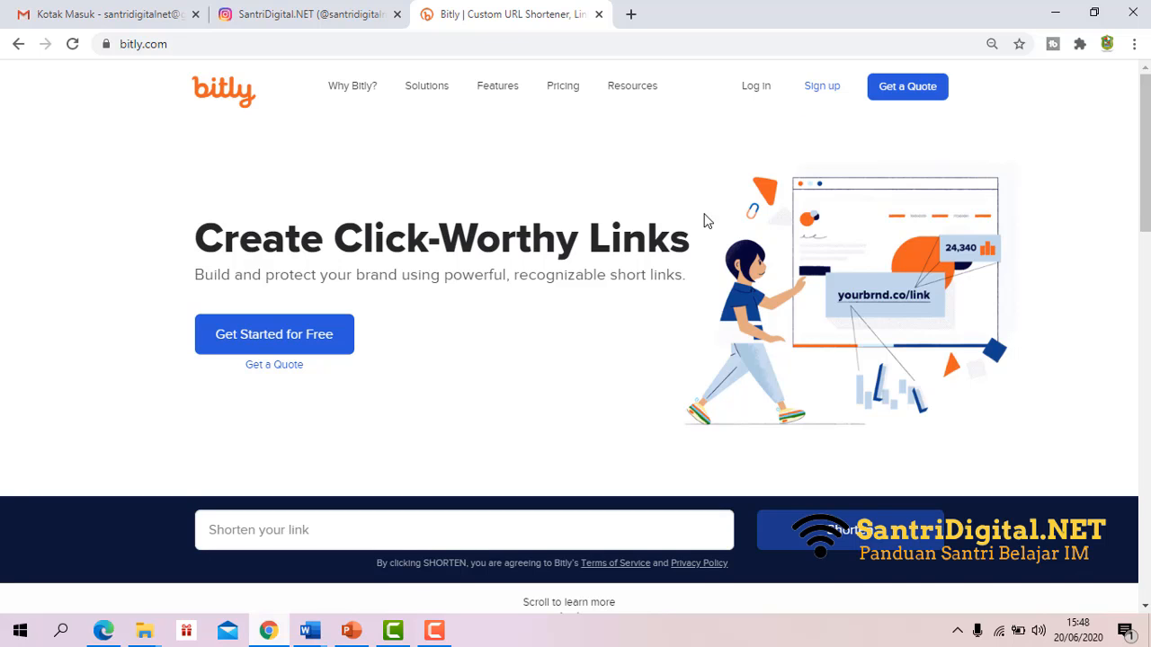
{"action": "scroll", "coordinate": [650, 246], "scroll_direction": "down", "scroll_amount": 4}
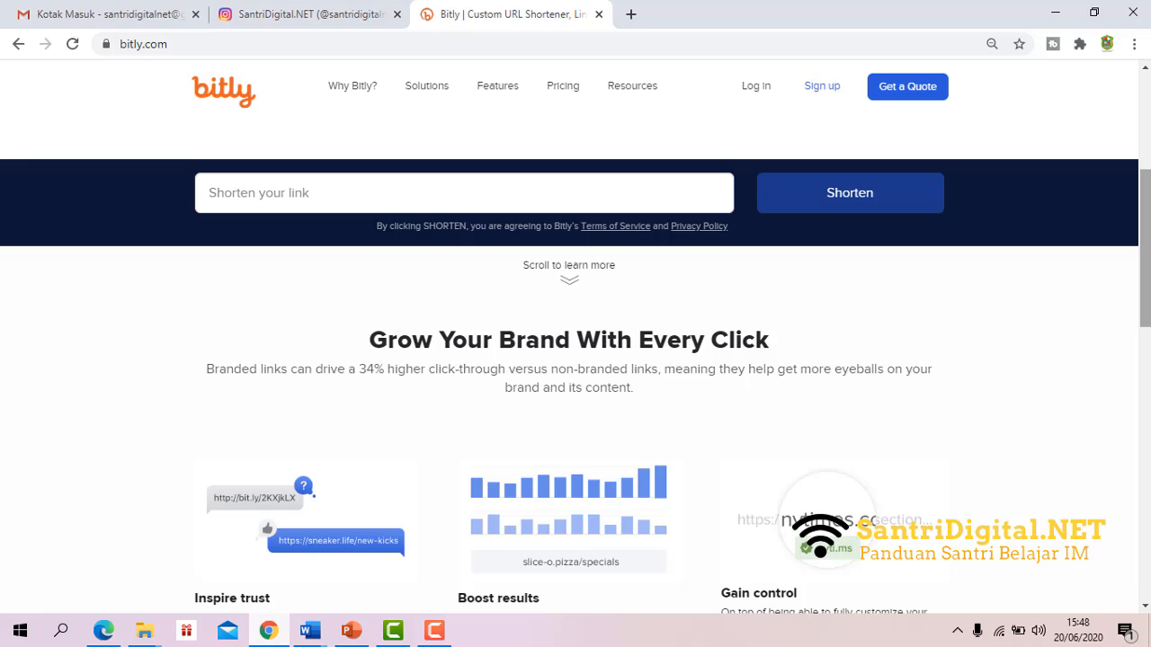
{"action": "scroll", "coordinate": [678, 133], "scroll_direction": "up", "scroll_amount": 4}
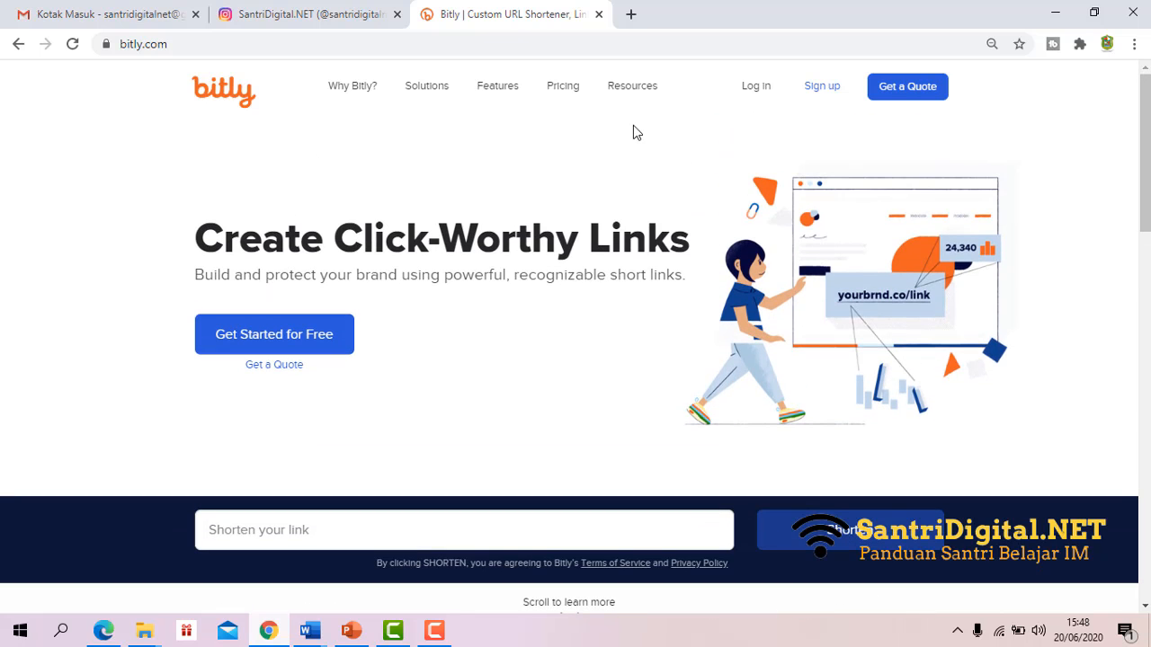
{"action": "scroll", "coordinate": [521, 216], "scroll_direction": "down", "scroll_amount": 4}
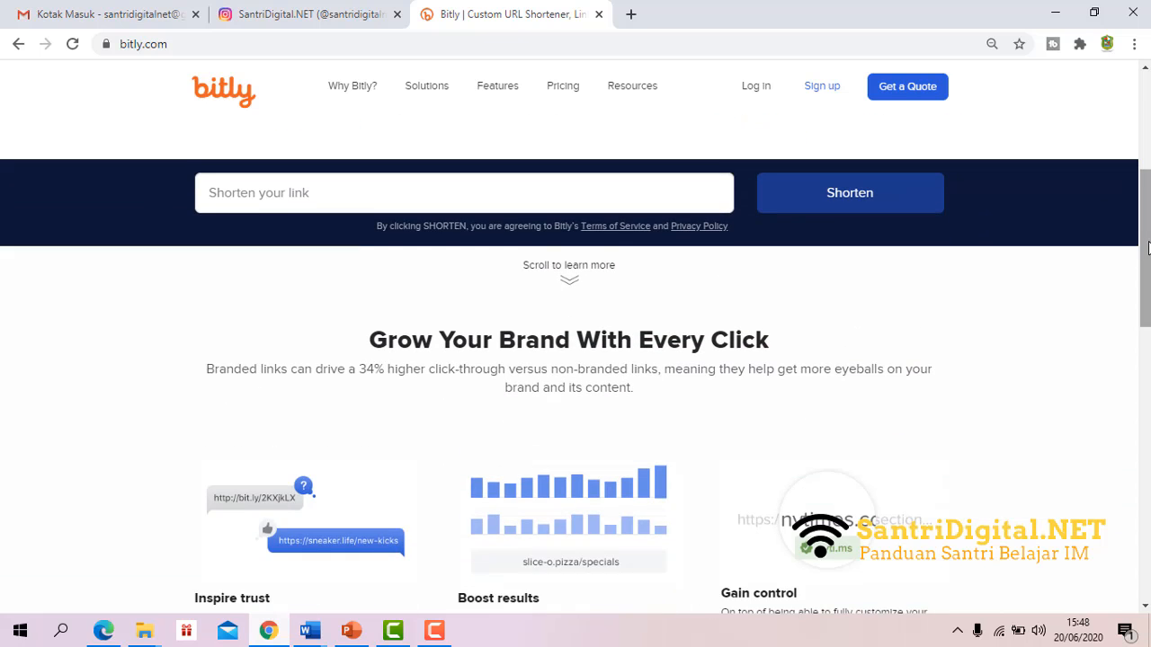
{"action": "scroll", "coordinate": [1130, 170], "scroll_direction": "up", "scroll_amount": 4}
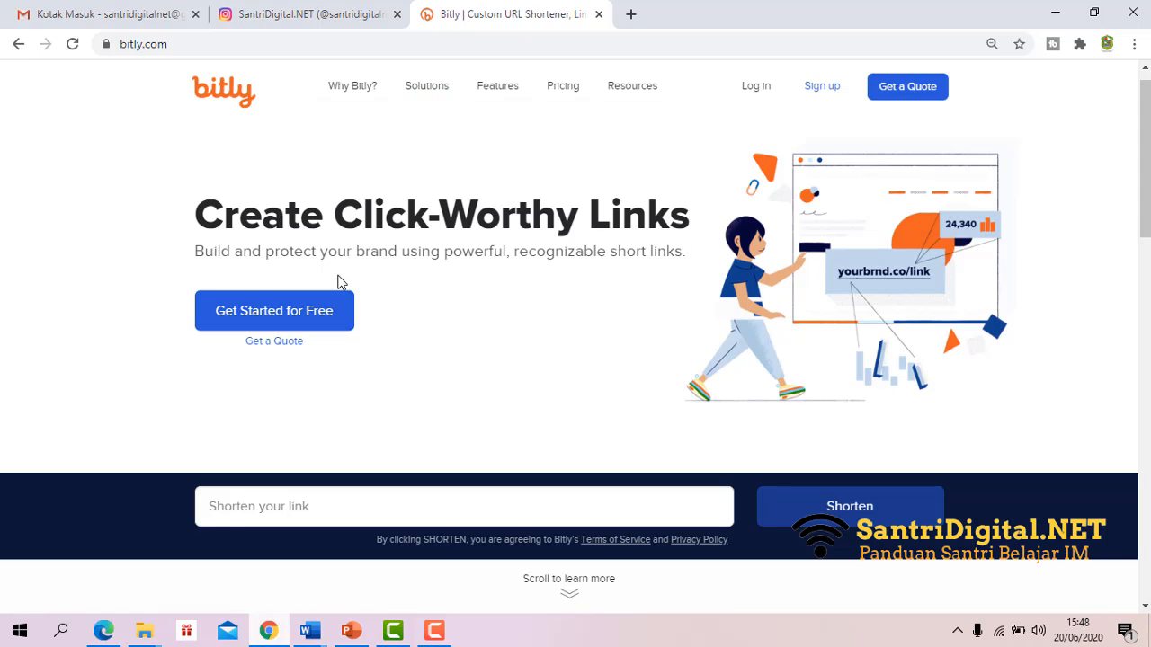
{"action": "left_click", "coordinate": [310, 324]}
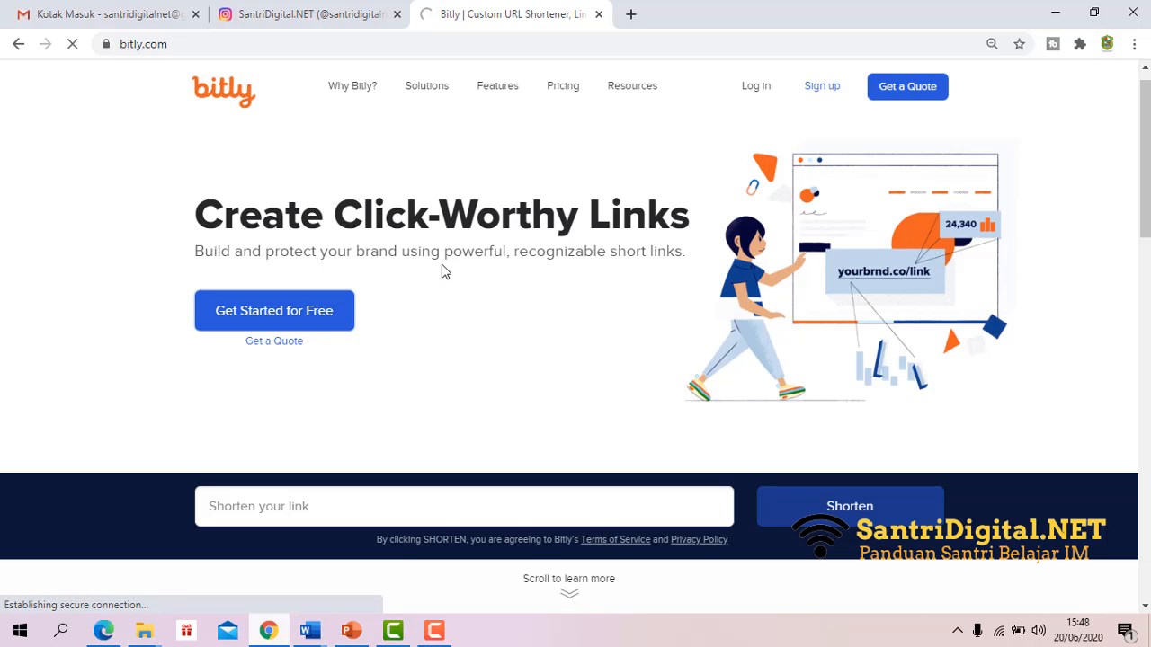
Examine the Bitly pricing plans and the detailed comparison of the Free, Basic, Premium and Customized features.
{"action": "scroll", "coordinate": [489, 255], "scroll_direction": "down", "scroll_amount": 1}
{"action": "scroll", "coordinate": [732, 208], "scroll_direction": "down", "scroll_amount": 7}
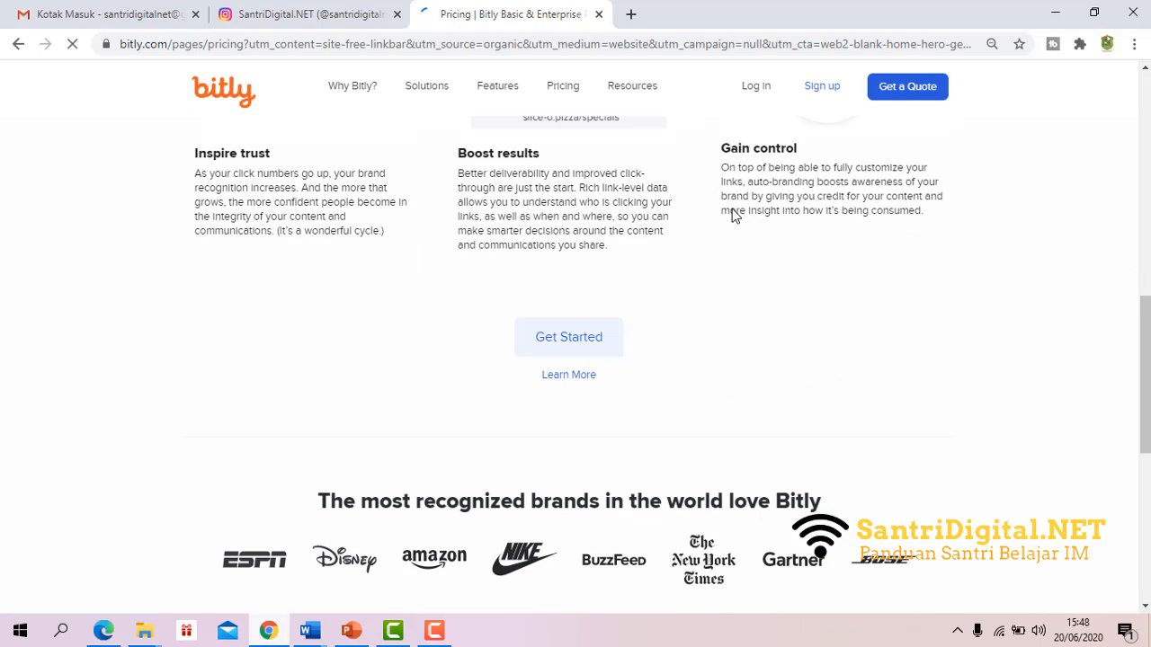
{"action": "scroll", "coordinate": [728, 206], "scroll_direction": "up", "scroll_amount": 3}
{"action": "scroll", "coordinate": [727, 206], "scroll_direction": "up", "scroll_amount": 5}
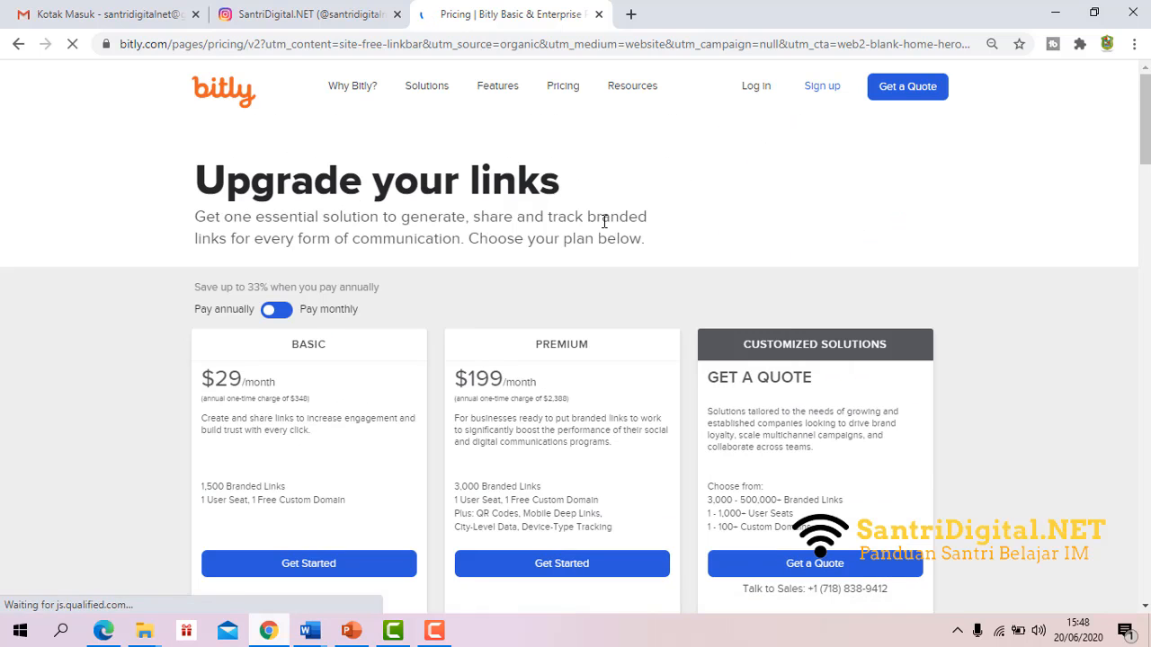
{"action": "scroll", "coordinate": [604, 222], "scroll_direction": "down", "scroll_amount": 2}
{"action": "scroll", "coordinate": [410, 221], "scroll_direction": "down", "scroll_amount": 2}
{"action": "scroll", "coordinate": [368, 192], "scroll_direction": "up", "scroll_amount": 4}
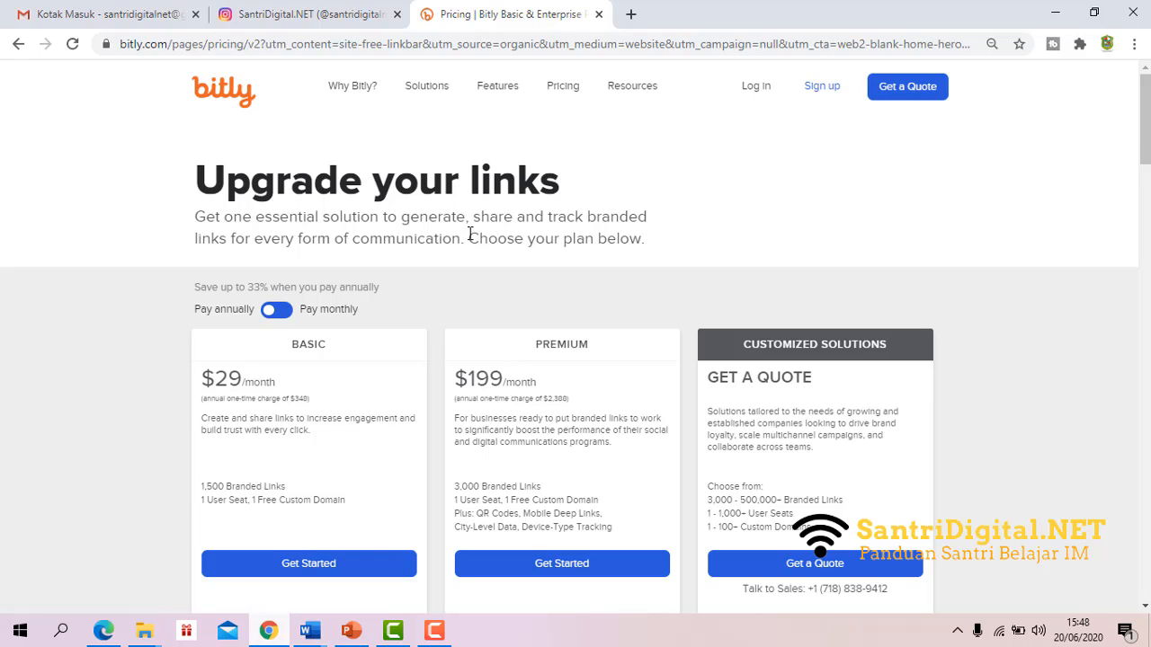
{"action": "scroll", "coordinate": [1099, 141], "scroll_direction": "down", "scroll_amount": 1}
{"action": "scroll", "coordinate": [1100, 141], "scroll_direction": "up", "scroll_amount": 1}
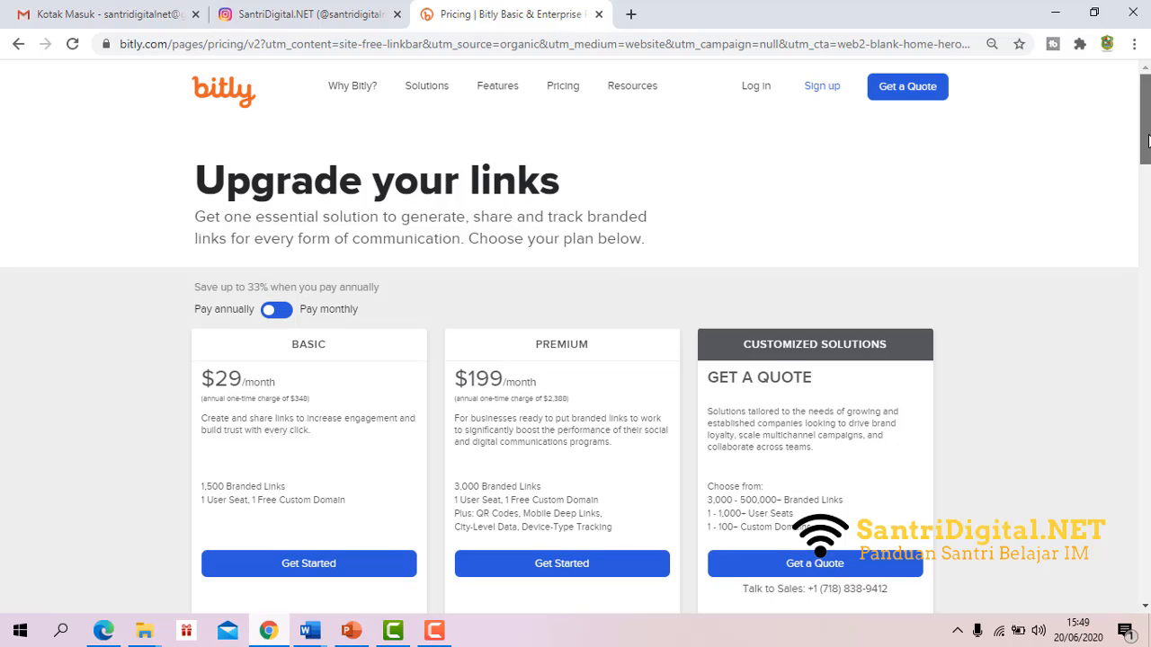
{"action": "scroll", "coordinate": [465, 226], "scroll_direction": "down", "scroll_amount": 2}
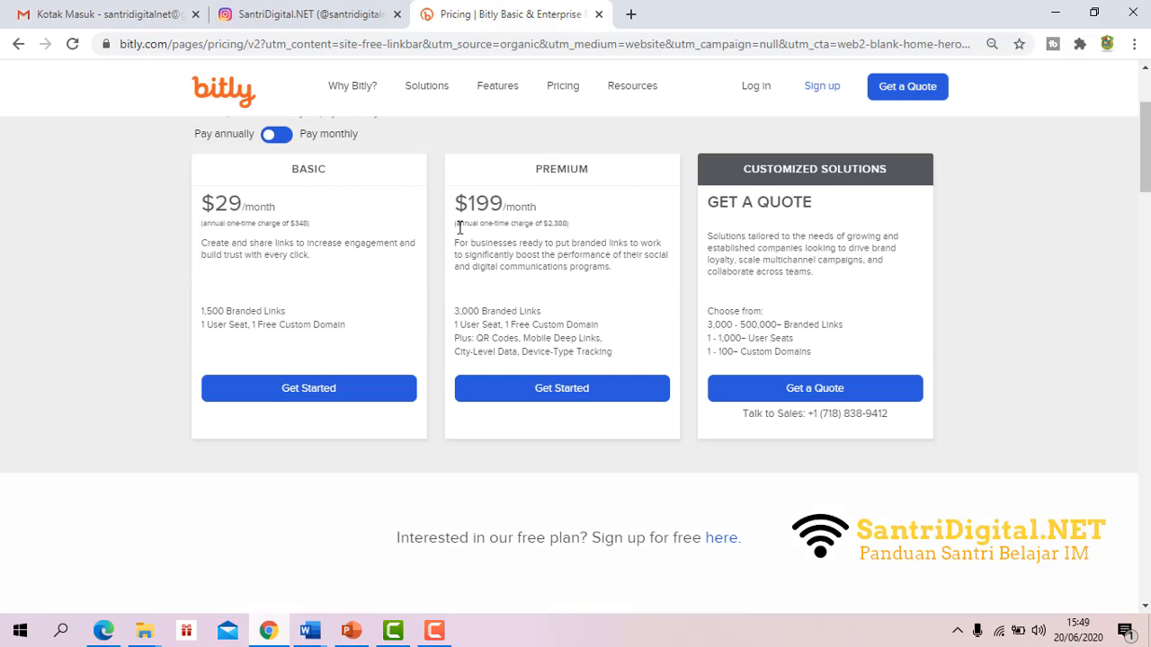
{"action": "scroll", "coordinate": [464, 231], "scroll_direction": "up", "scroll_amount": 2}
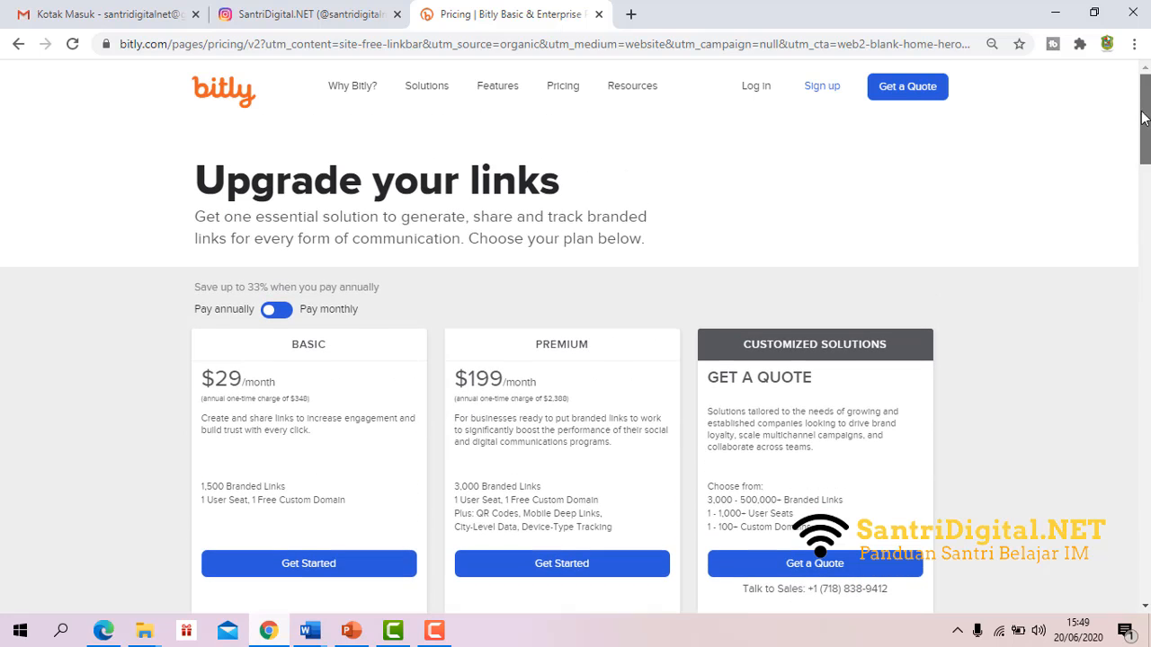
{"action": "left_click_drag", "start_coordinate": [1145, 113], "coordinate": [1146, 139]}
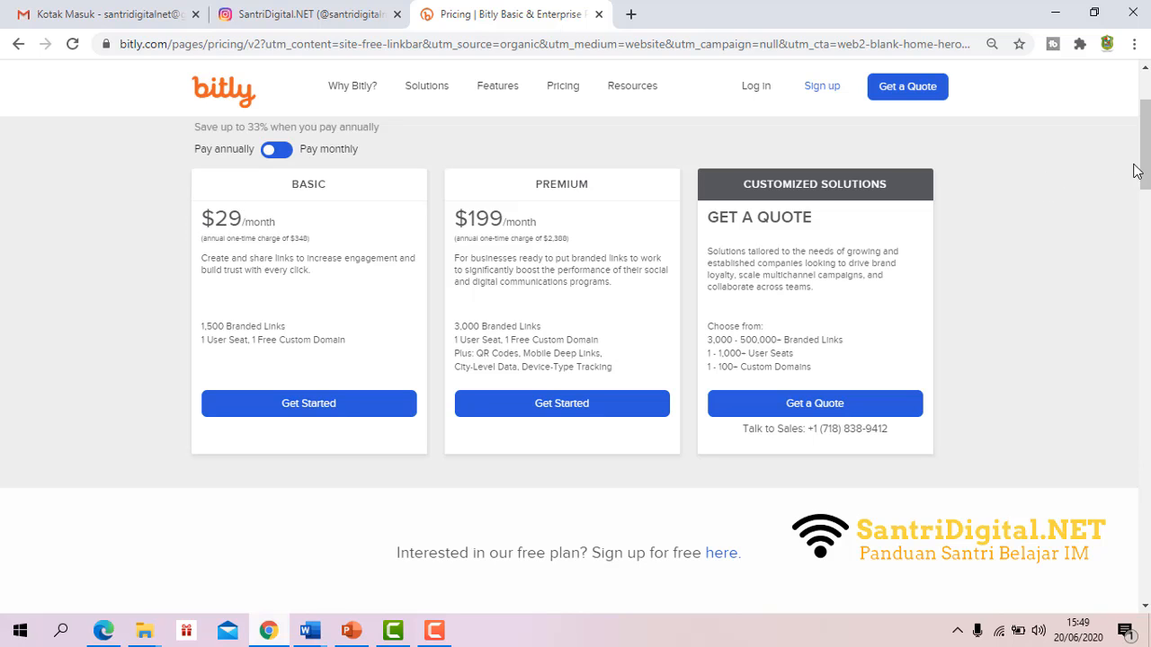
{"action": "left_click_drag", "start_coordinate": [1146, 162], "coordinate": [1147, 256]}
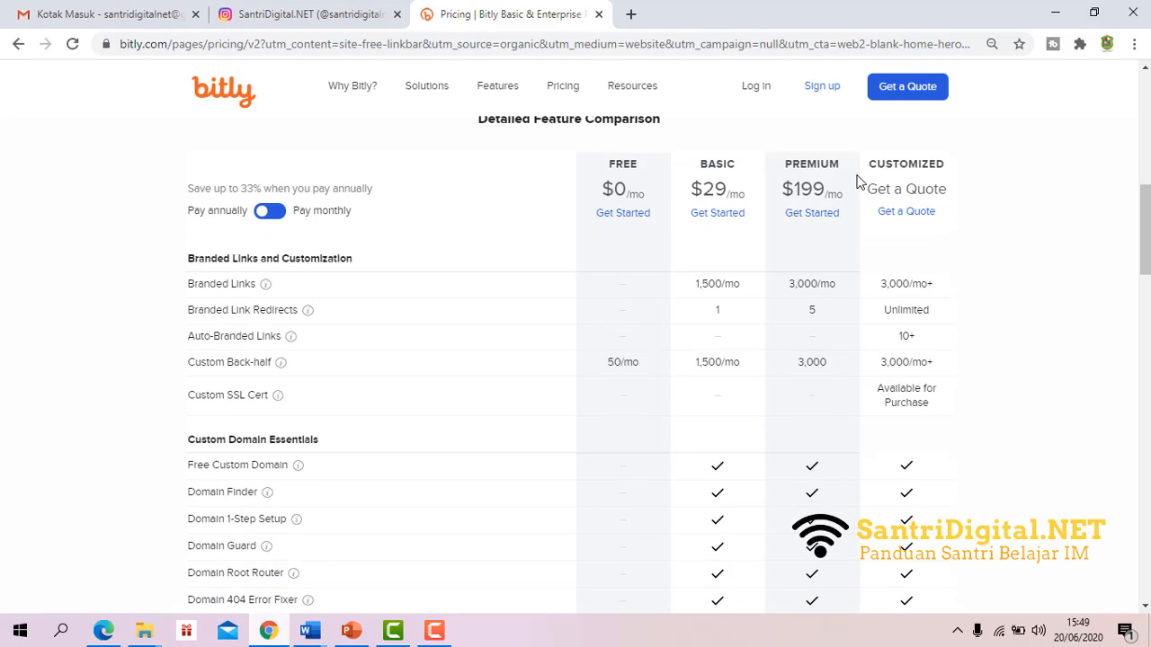
{"action": "left_click_drag", "start_coordinate": [1147, 223], "coordinate": [1143, 197]}
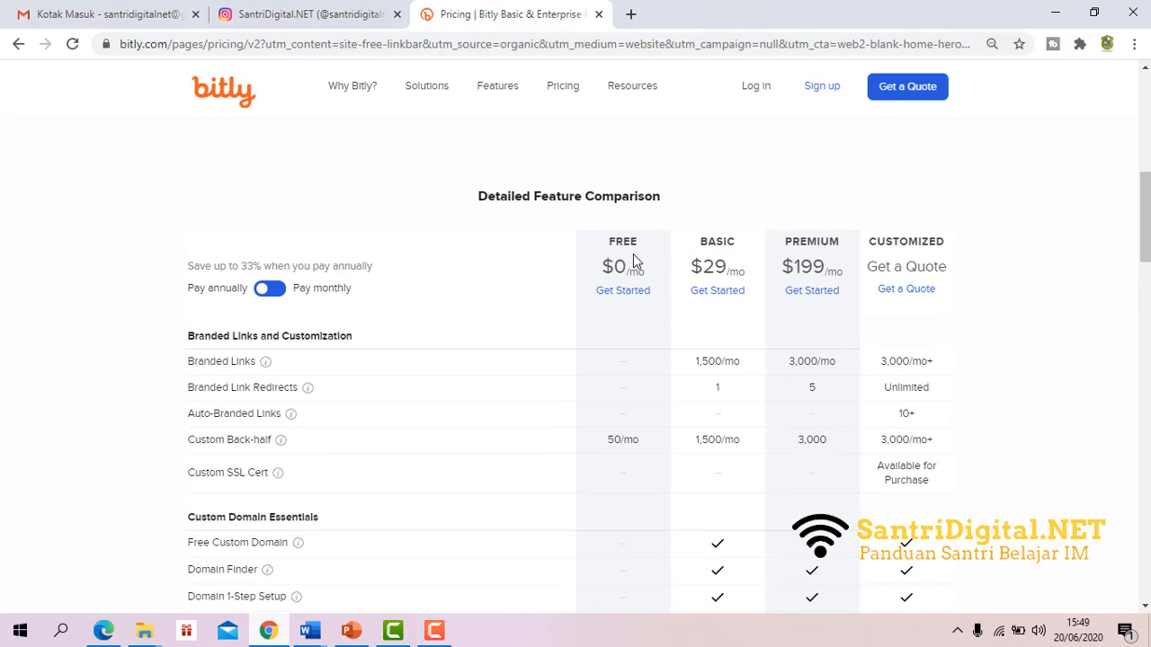
Start signing up for the Free plan from the end of the comparison table and enter santridigital as the username.
{"action": "scroll", "coordinate": [881, 432], "scroll_direction": "down", "scroll_amount": 13}
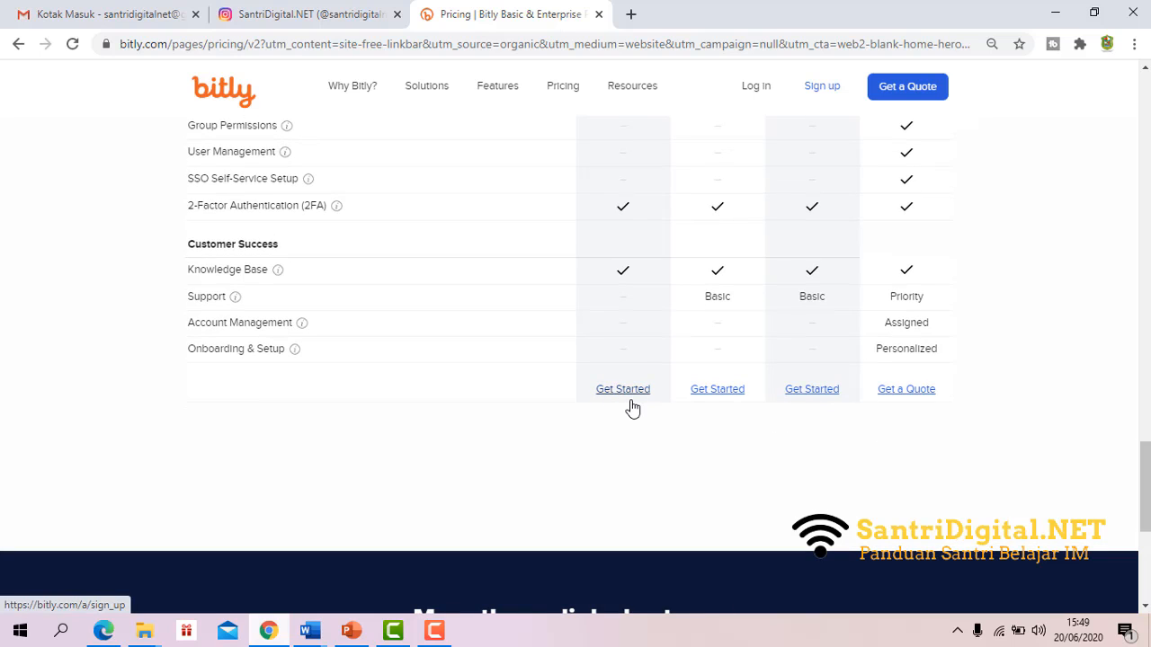
{"action": "left_click", "coordinate": [622, 392]}
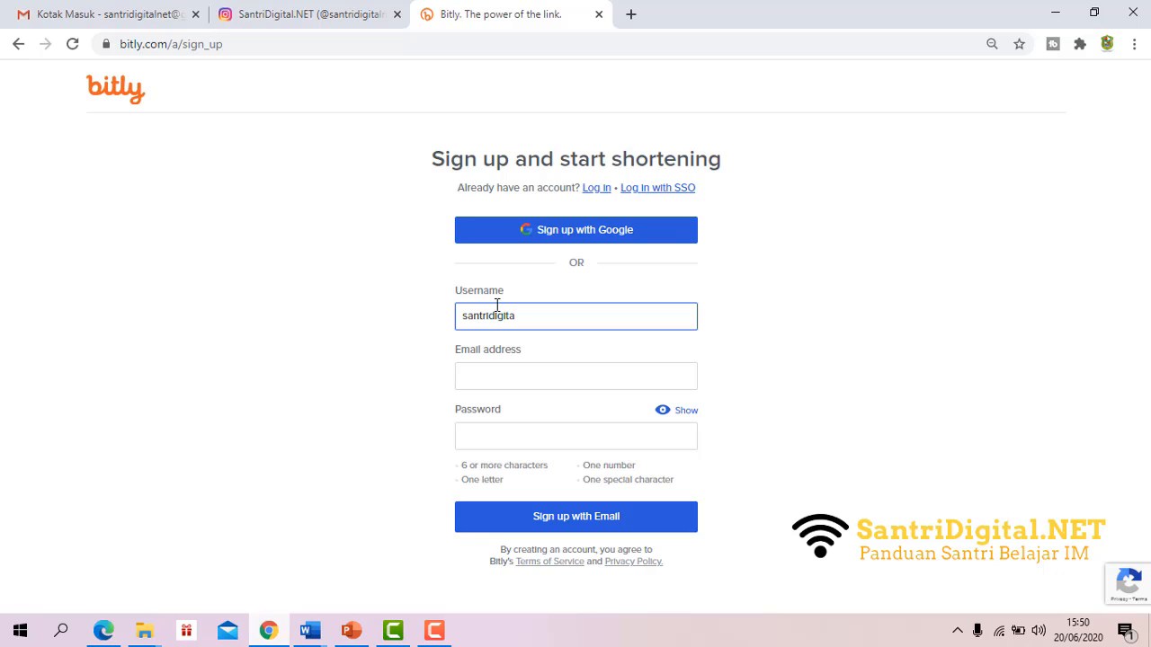
{"action": "left_click", "coordinate": [500, 375]}
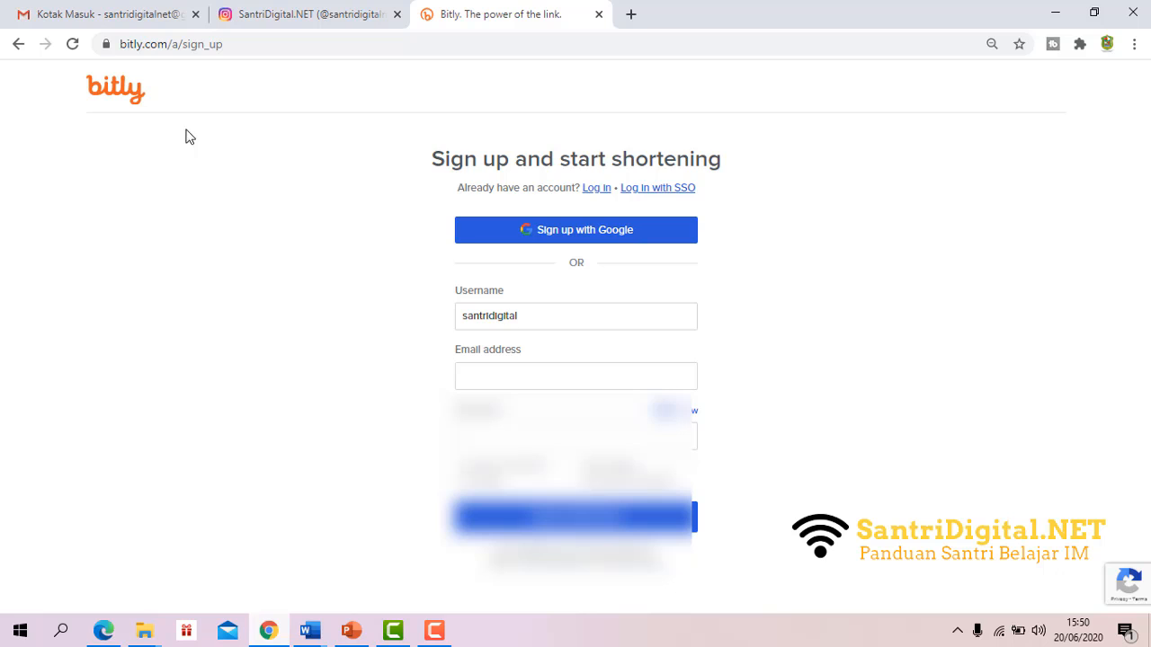
Copy the account's e-mail address from Gmail and paste it as the e-mail address in the Bitly sign-up form.
{"action": "left_click", "coordinate": [117, 15]}
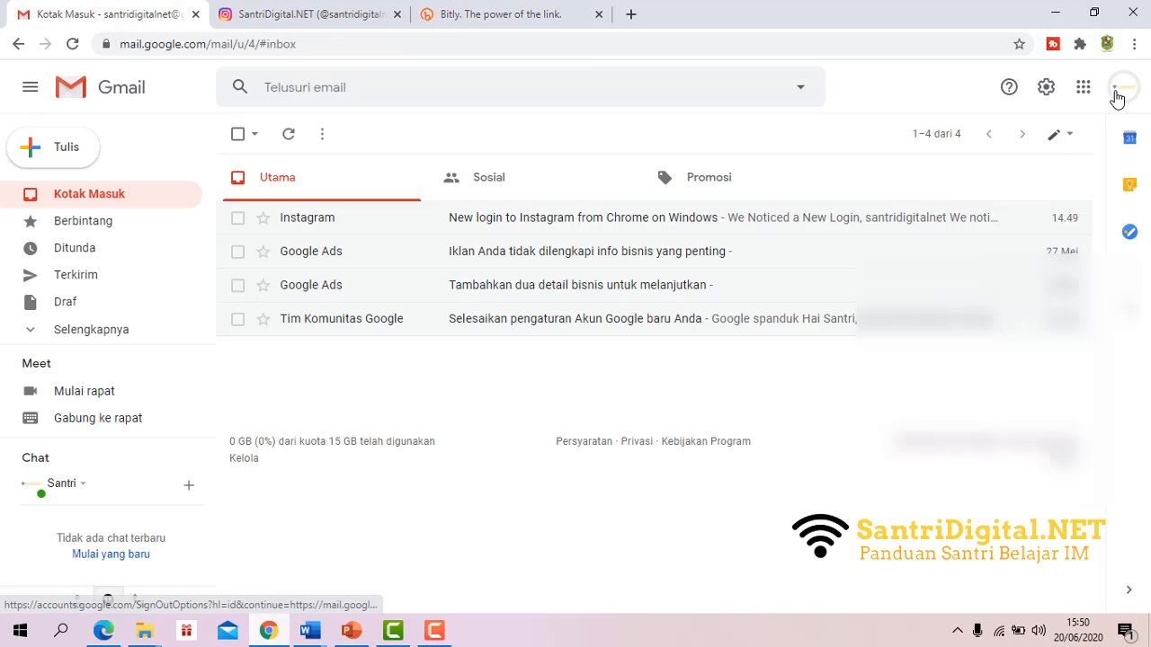
{"action": "left_click", "coordinate": [1122, 87]}
{"action": "left_click_drag", "start_coordinate": [916, 237], "coordinate": [1061, 252]}
{"action": "key", "text": "ctrl+c"}
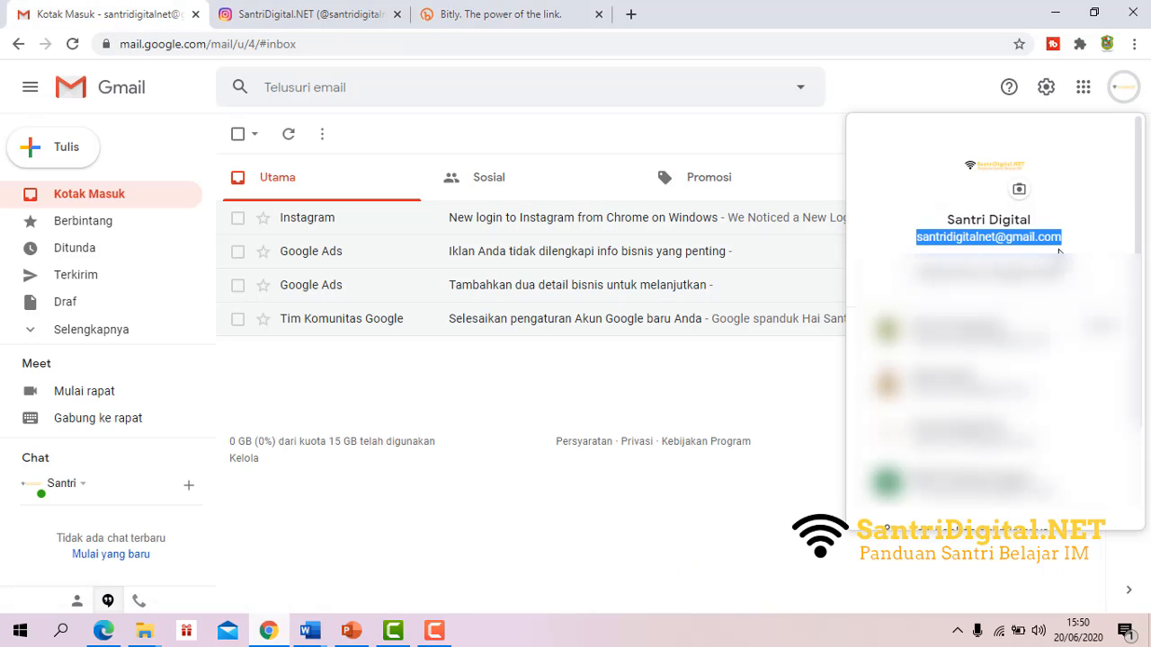
{"action": "right_click", "coordinate": [1060, 241]}
{"action": "left_click", "coordinate": [508, 14]}
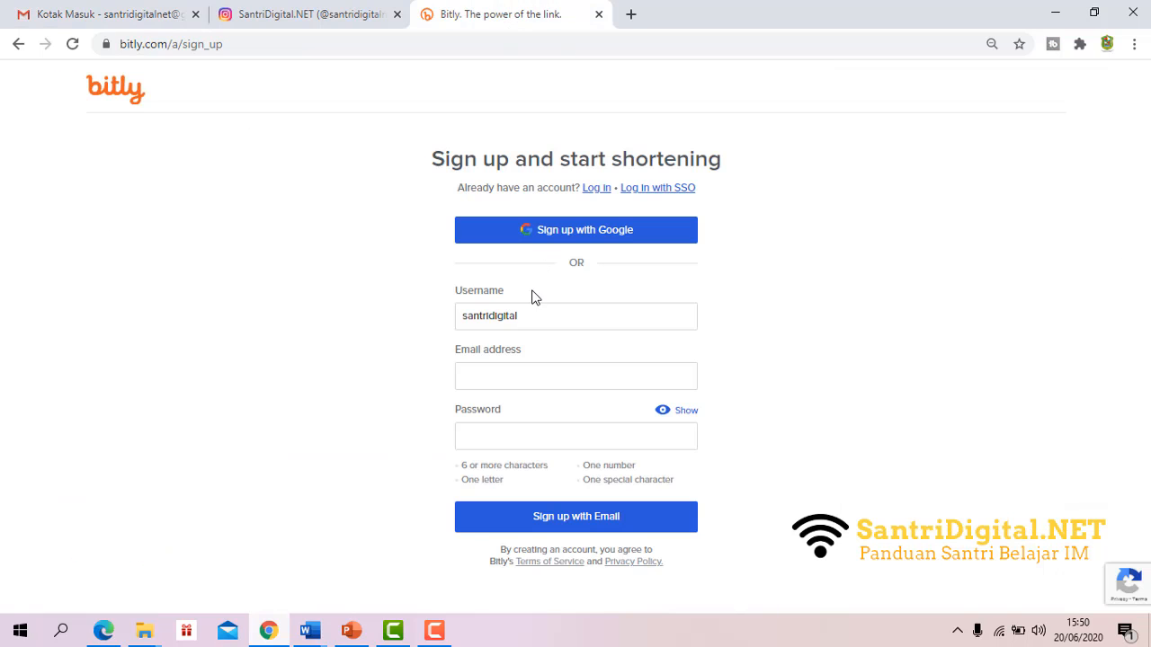
{"action": "left_click", "coordinate": [501, 367]}
{"action": "key", "text": "ctrl+v"}
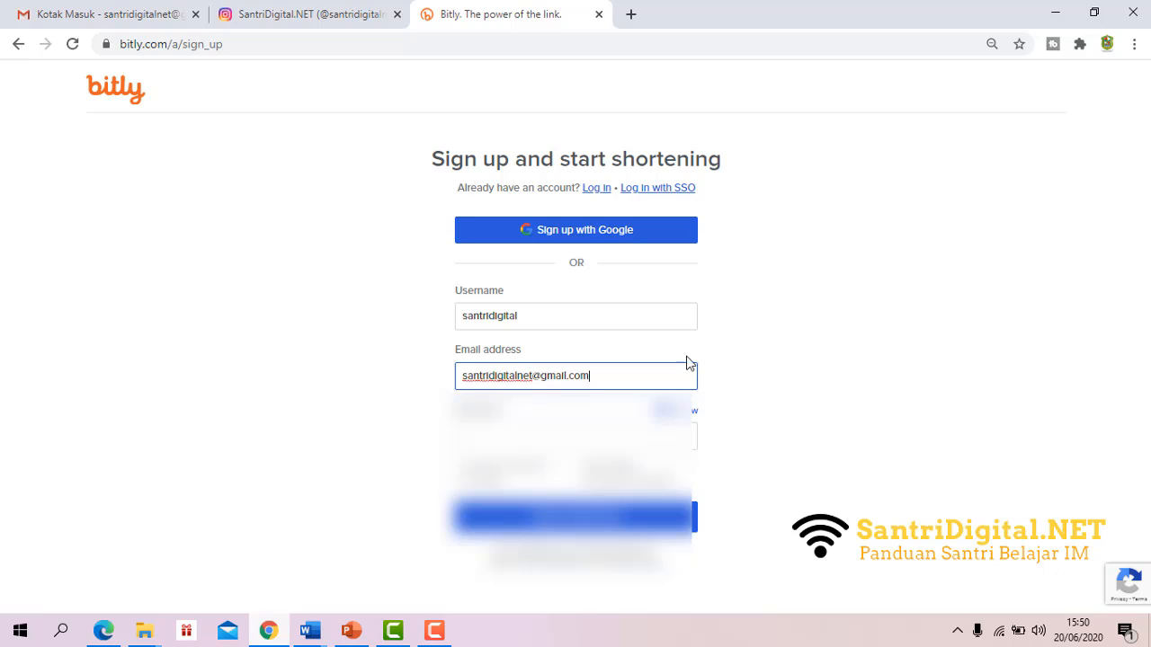
Enter the account password and submit the e-mail sign-up form.
{"action": "left_click", "coordinate": [573, 429]}
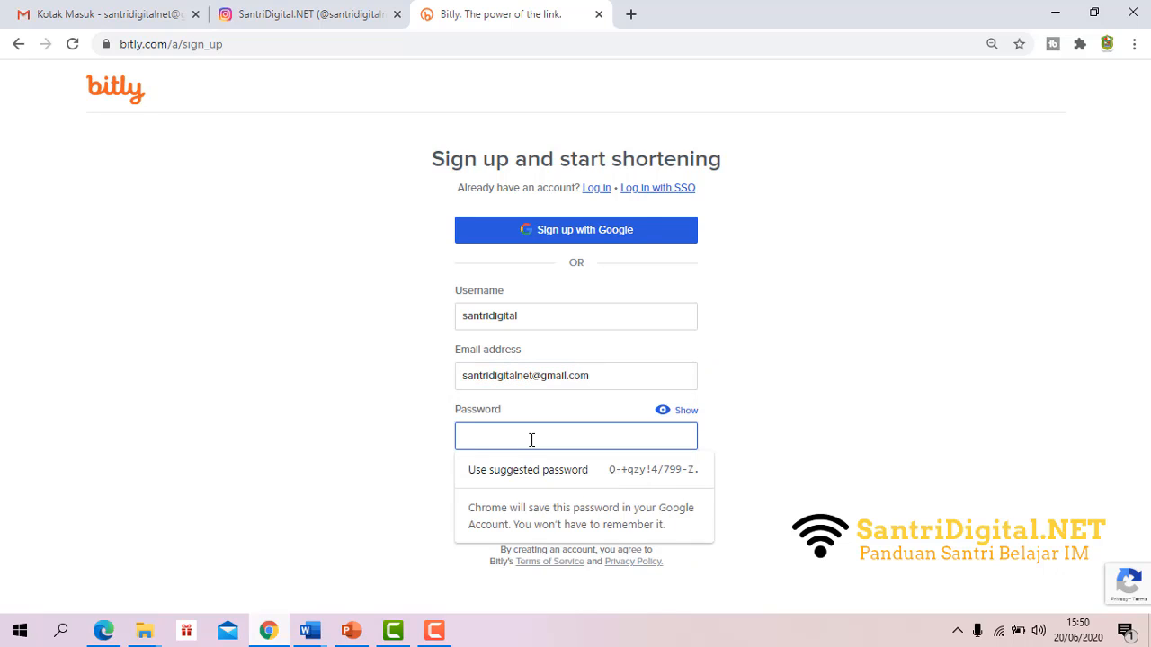
{"action": "type", "text": "••••••"}
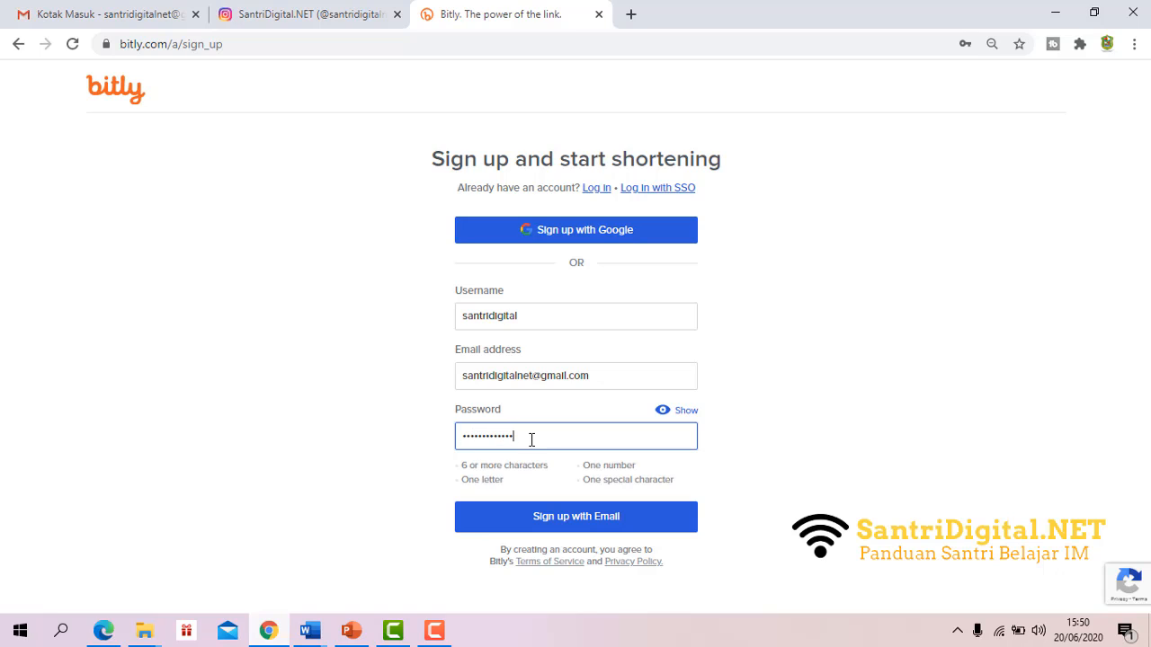
{"action": "left_click", "coordinate": [575, 526]}
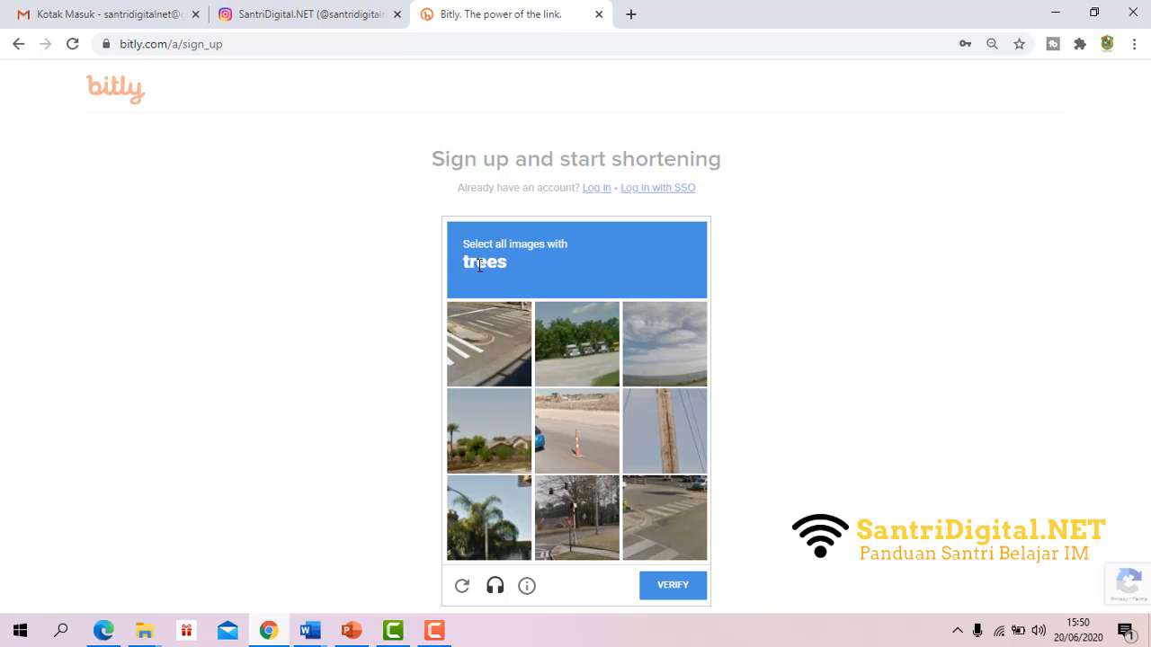
Select all captcha images containing trees and submit them for verification.
{"action": "left_click", "coordinate": [565, 345]}
{"action": "left_click", "coordinate": [506, 428]}
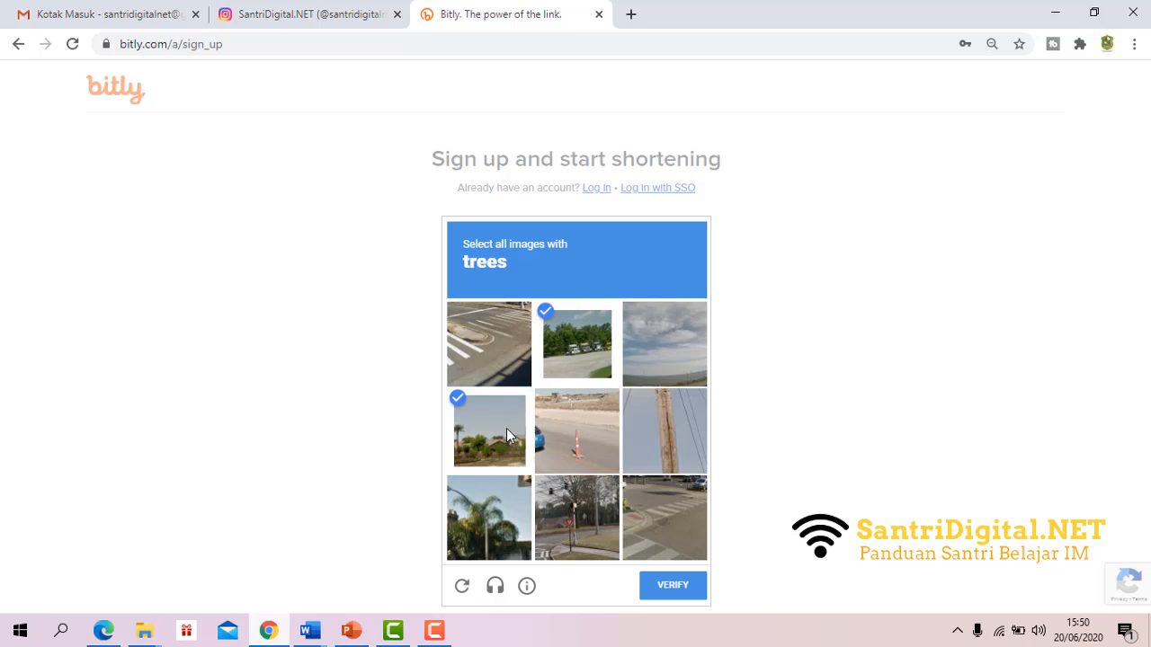
{"action": "left_click", "coordinate": [490, 527]}
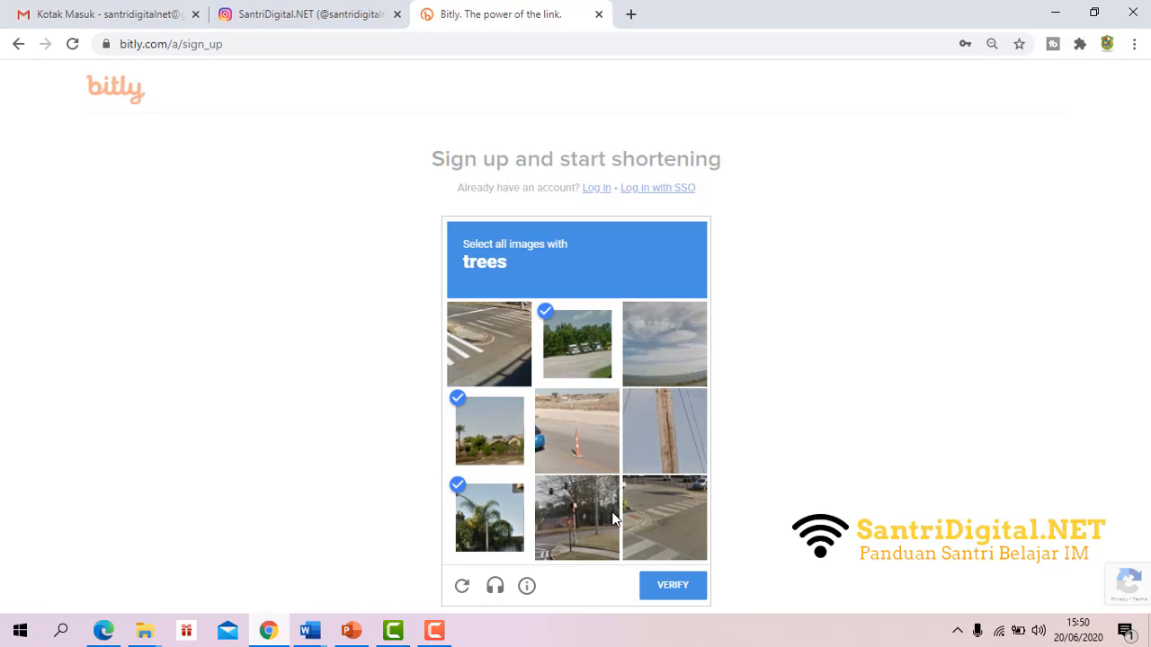
{"action": "left_click", "coordinate": [596, 509]}
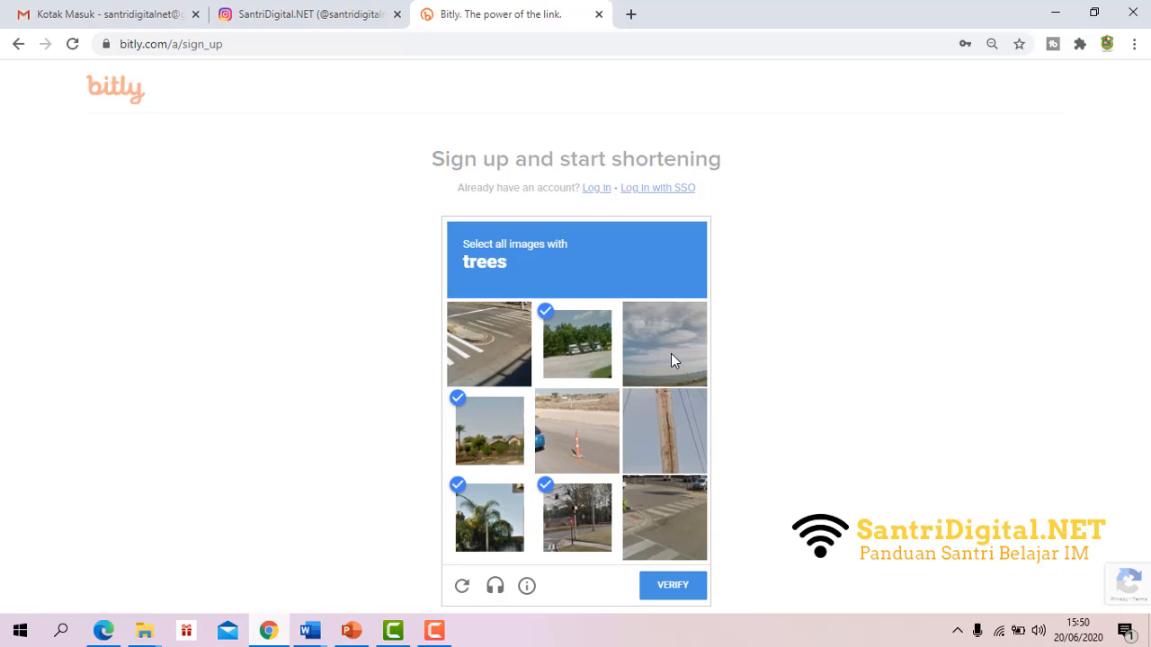
{"action": "left_click", "coordinate": [684, 586]}
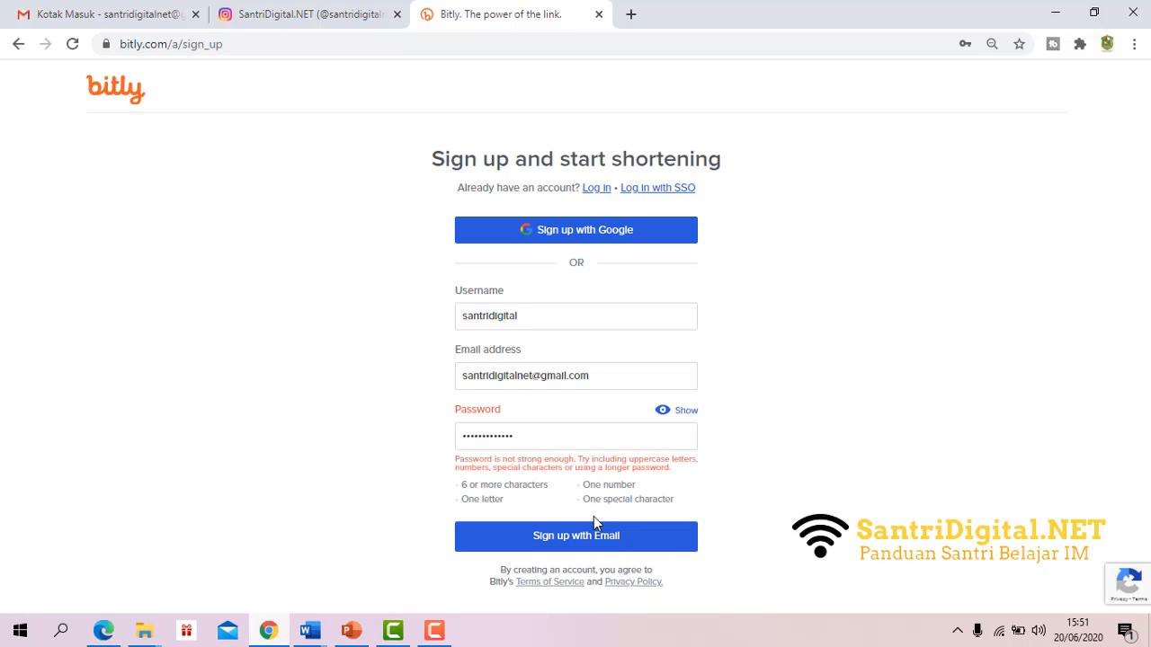
Enter a stronger account password and resubmit the e-mail sign-up form.
{"action": "left_click", "coordinate": [585, 442]}
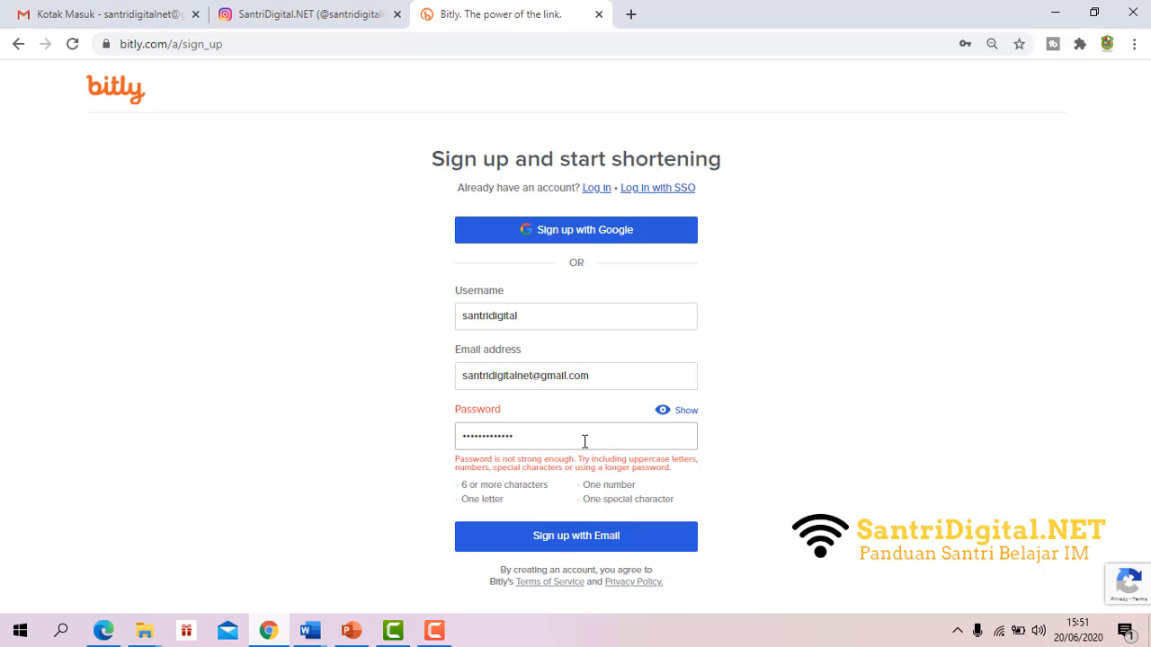
{"action": "left_click", "coordinate": [585, 441]}
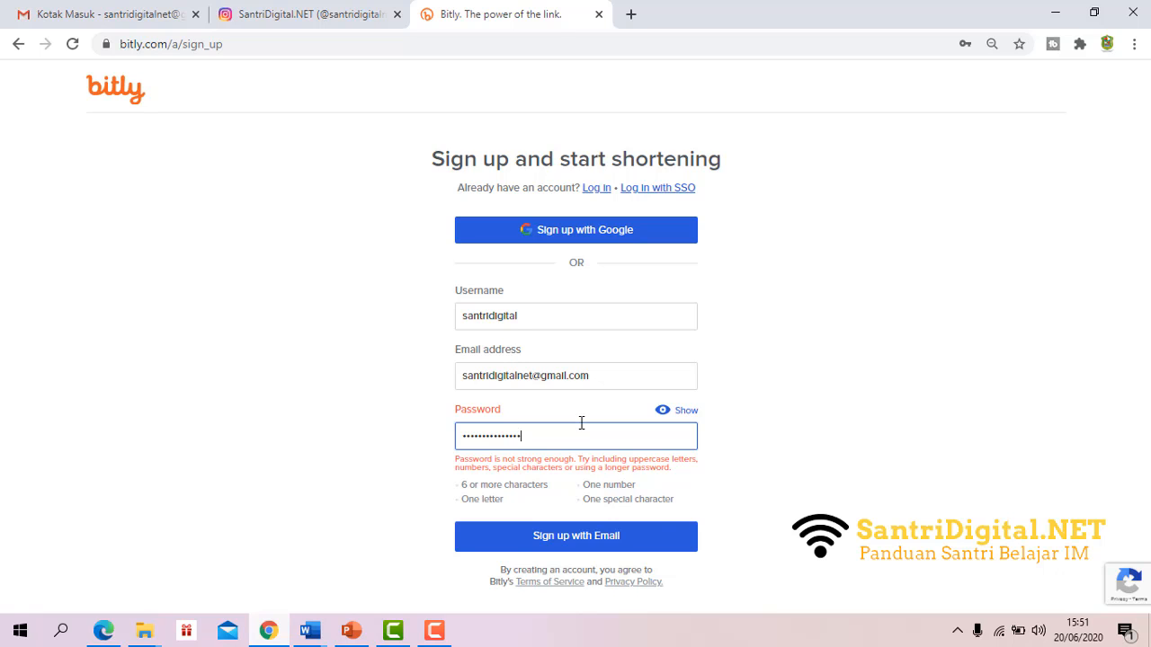
{"action": "left_click", "coordinate": [536, 536]}
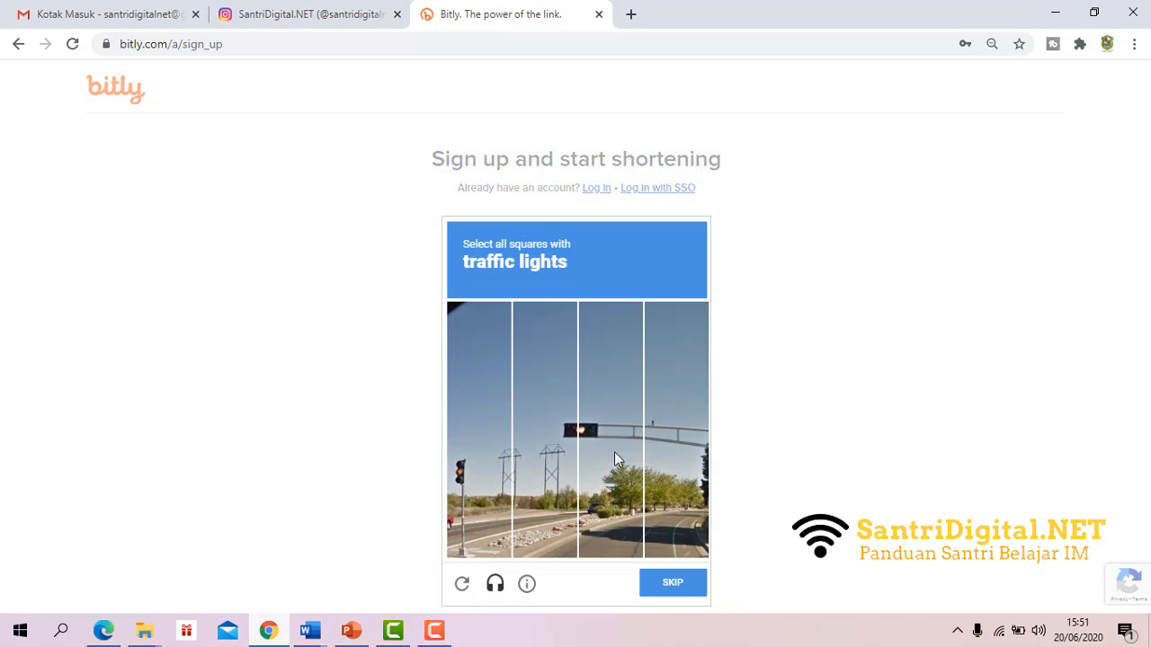
Select the captcha squares containing traffic lights and submit them for verification.
{"action": "left_click", "coordinate": [571, 443]}
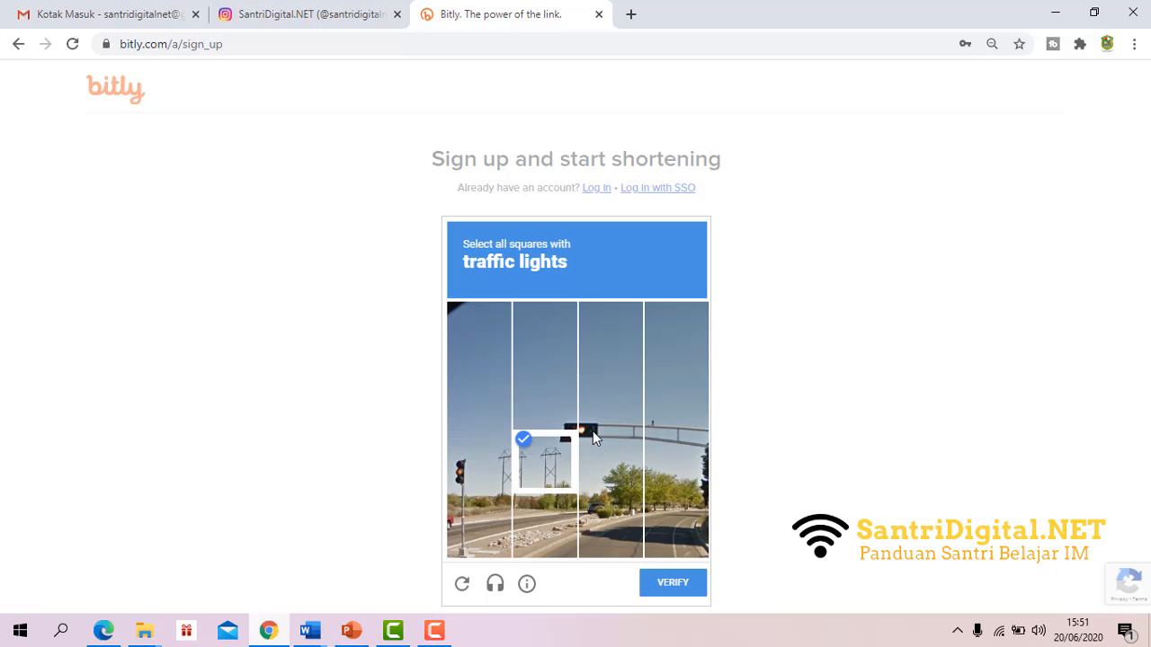
{"action": "left_click", "coordinate": [593, 432]}
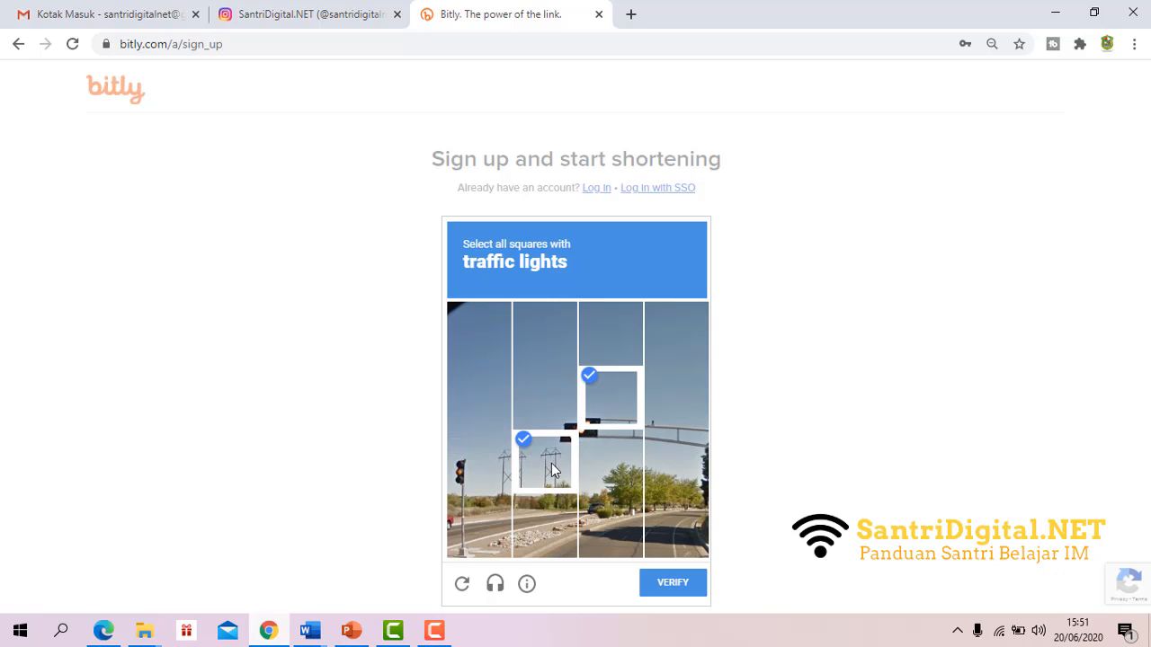
{"action": "left_click", "coordinate": [458, 484]}
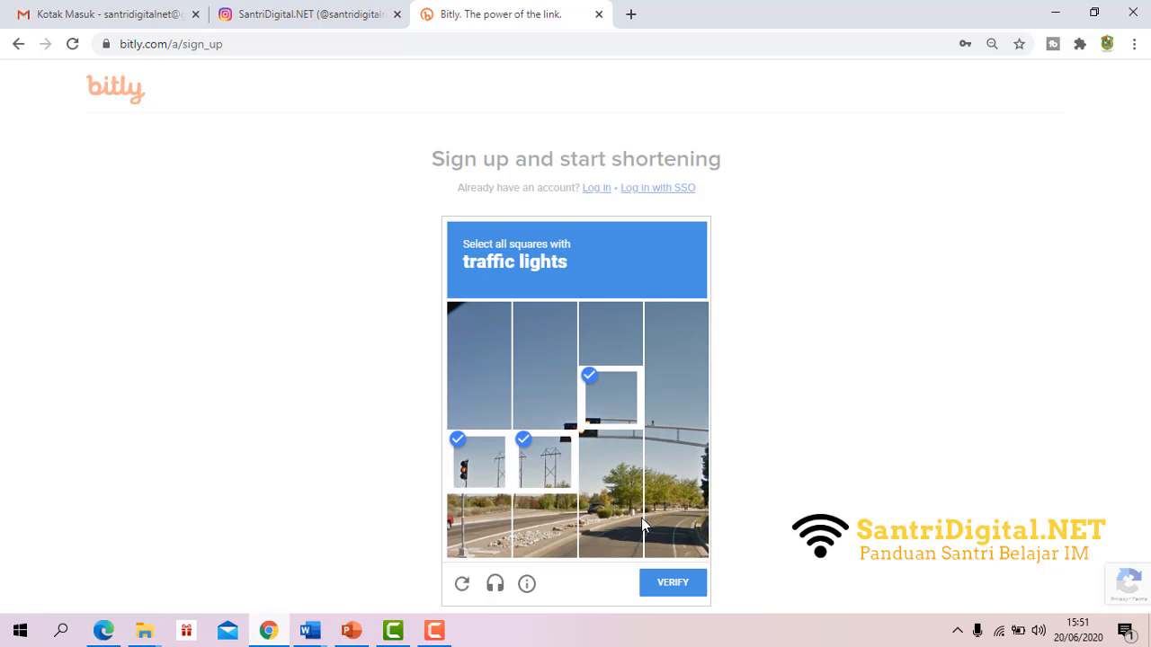
{"action": "left_click", "coordinate": [664, 584]}
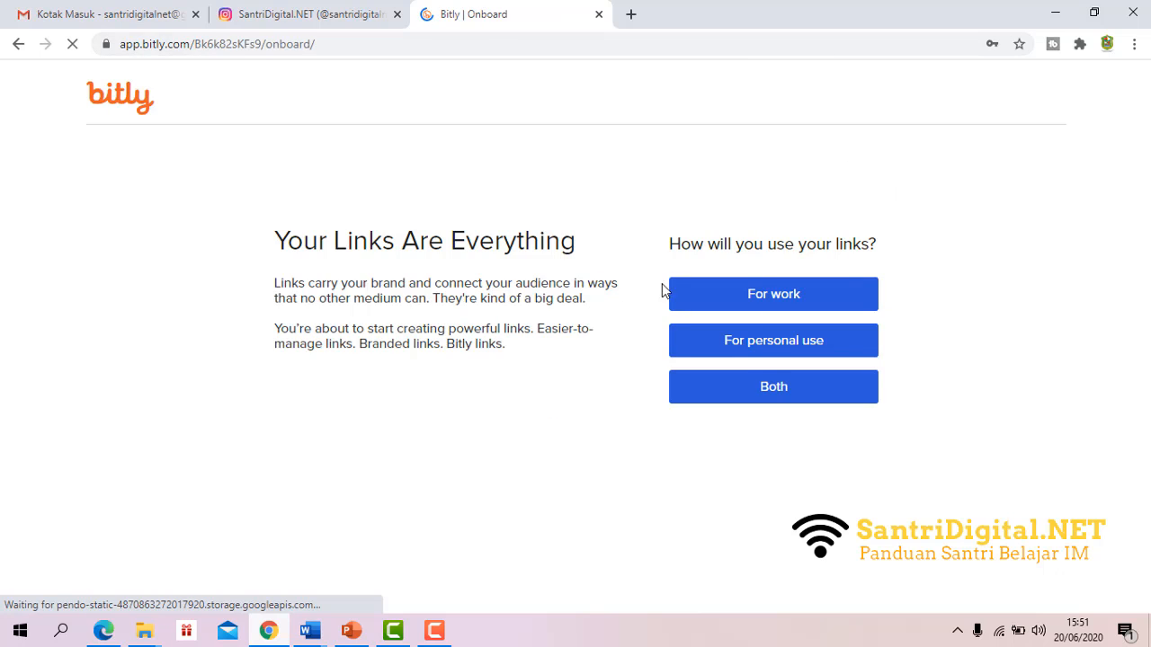
{"action": "left_click", "coordinate": [1019, 70]}
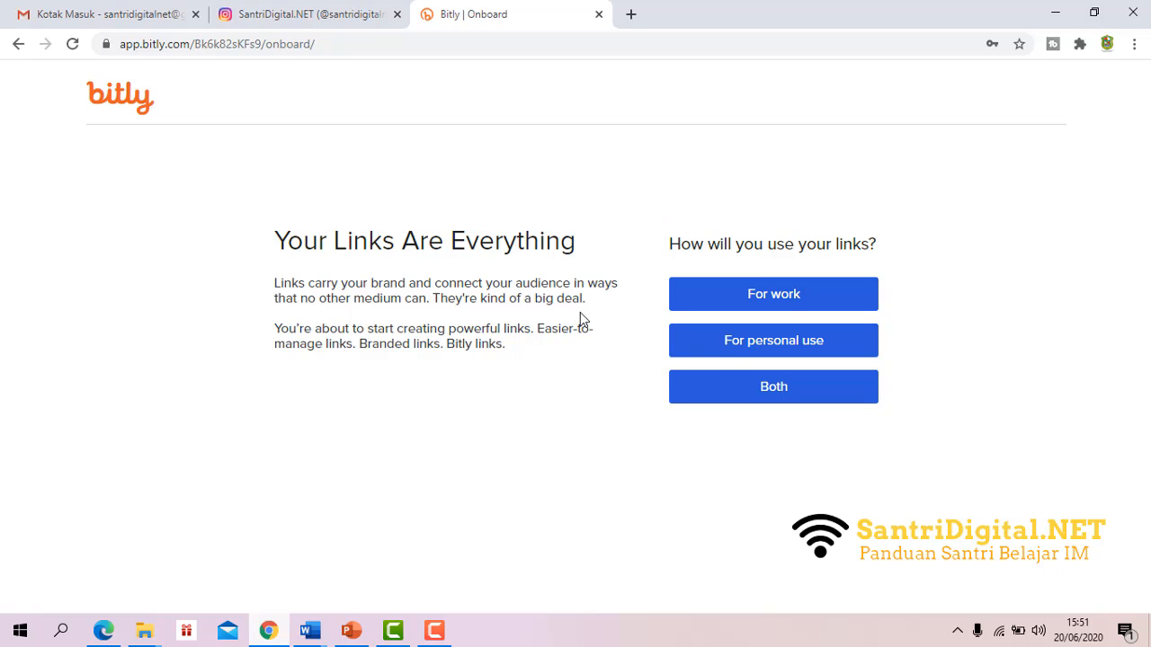
Choose personal use for the links and enter the account holder's first and last name in the onboarding form.
{"action": "left_click", "coordinate": [736, 349]}
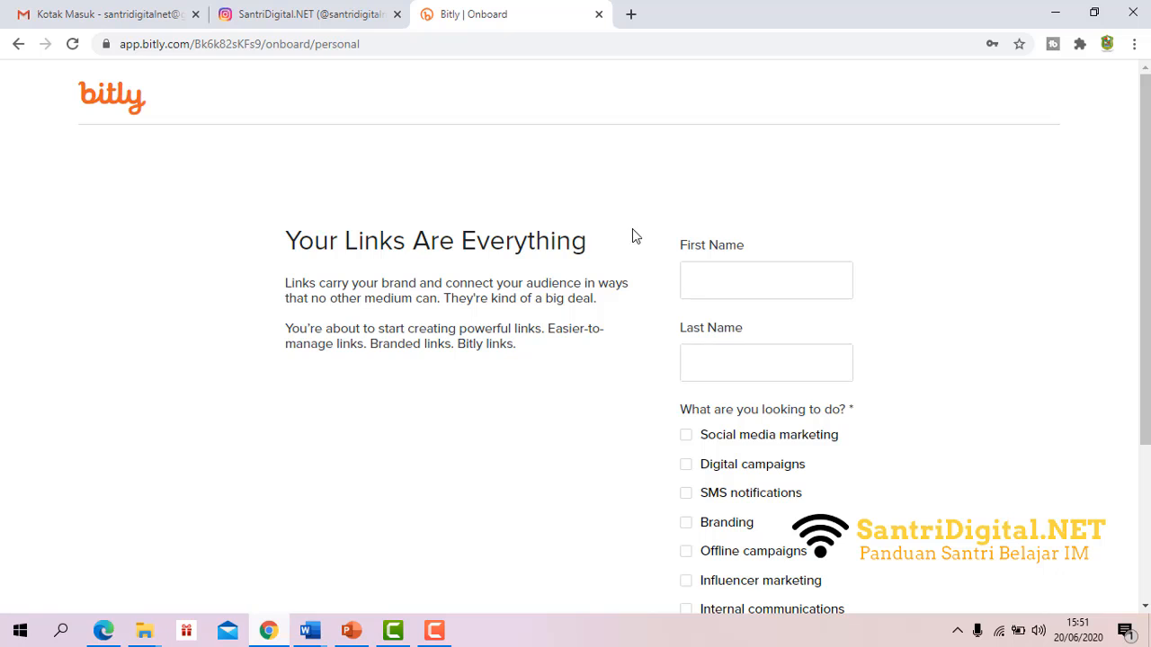
{"action": "scroll", "coordinate": [645, 239], "scroll_direction": "down", "scroll_amount": 4}
{"action": "scroll", "coordinate": [644, 239], "scroll_direction": "up", "scroll_amount": 4}
{"action": "left_click", "coordinate": [745, 284]}
{"action": "type", "text": "Santri"}
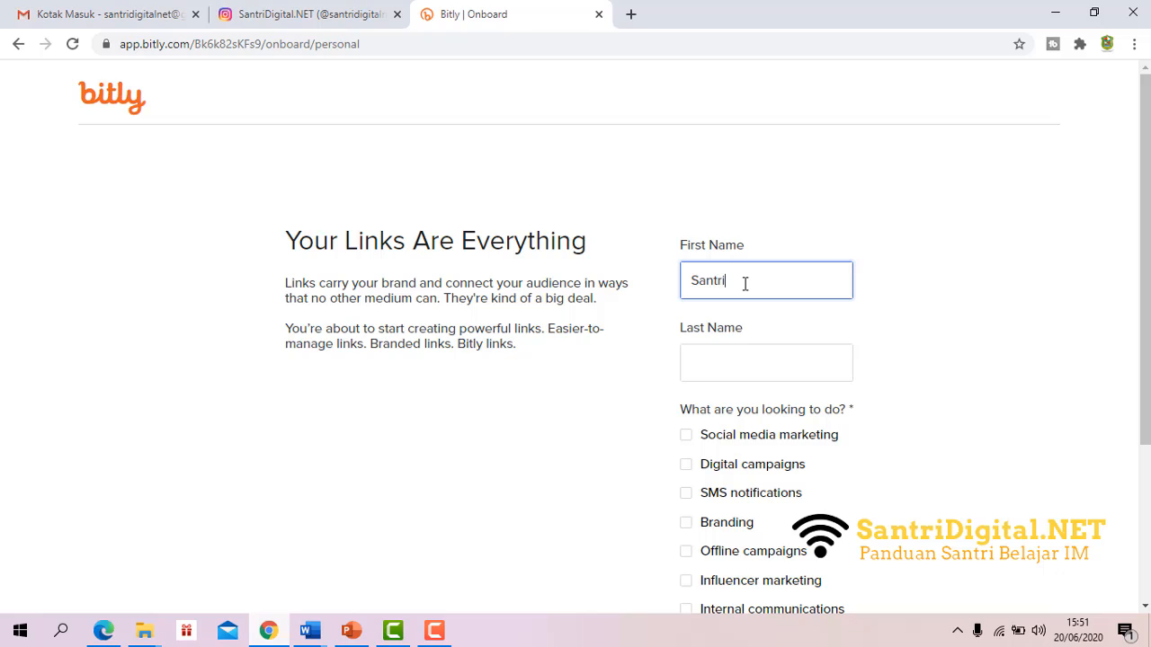
{"action": "key", "text": "Tab"}
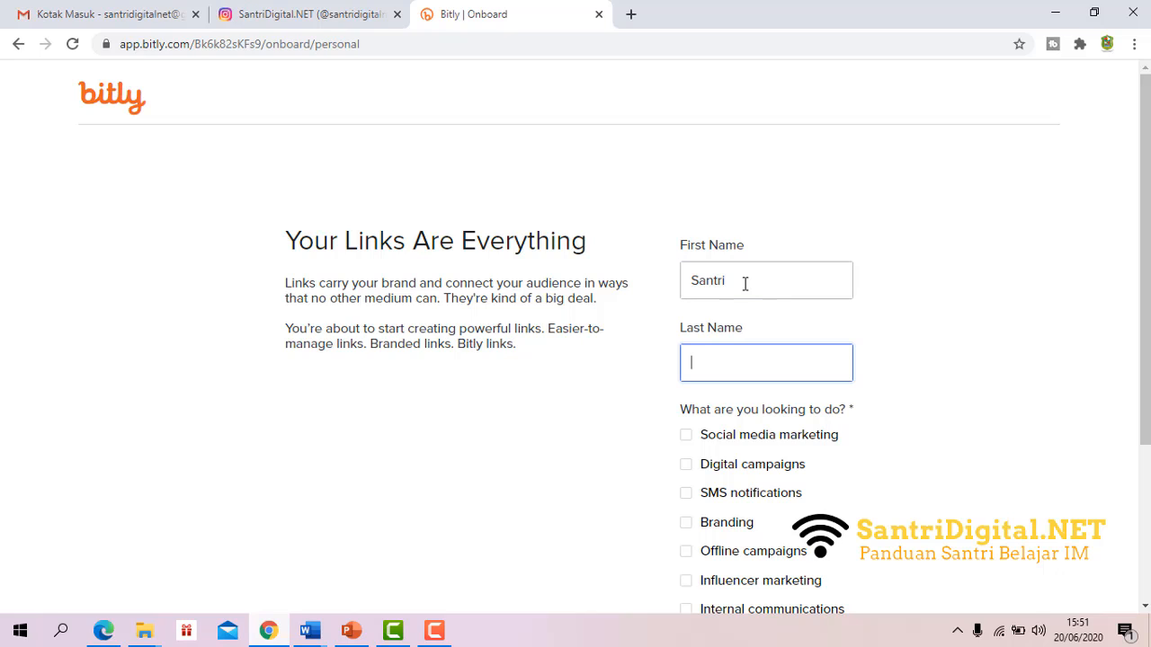
{"action": "type", "text": "Digital"}
Mark Social media marketing, Branding, Influencer marketing and Digital campaigns as intended uses and proceed to the links dashboard.
{"action": "scroll", "coordinate": [764, 292], "scroll_direction": "down", "scroll_amount": 2}
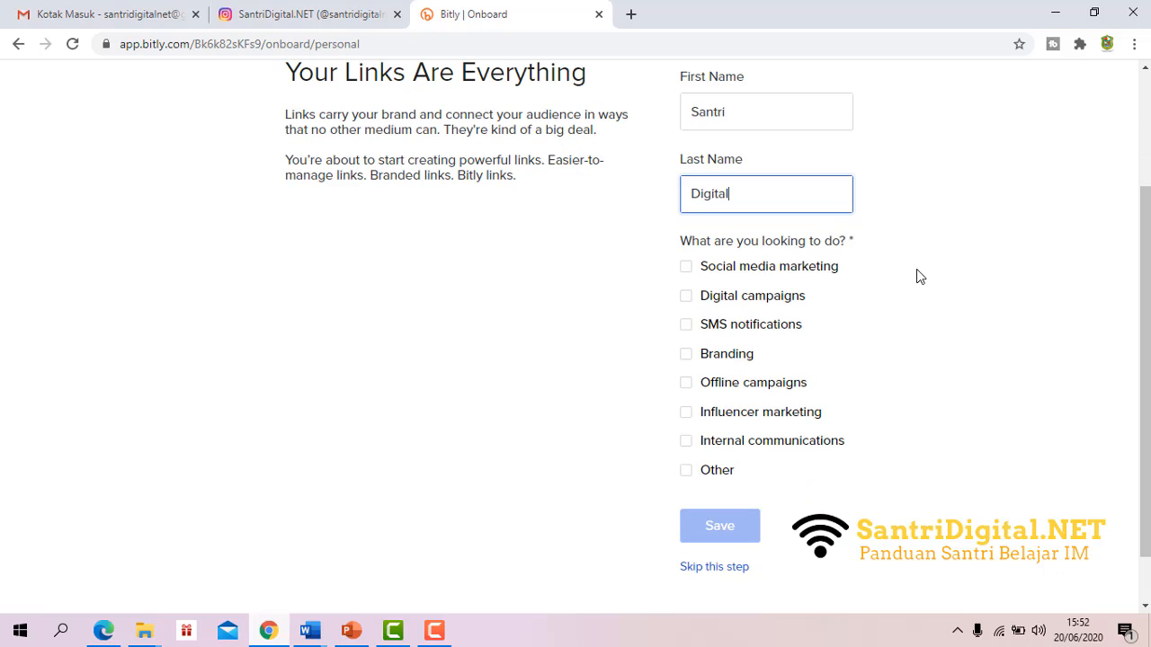
{"action": "scroll", "coordinate": [795, 241], "scroll_direction": "up", "scroll_amount": 2}
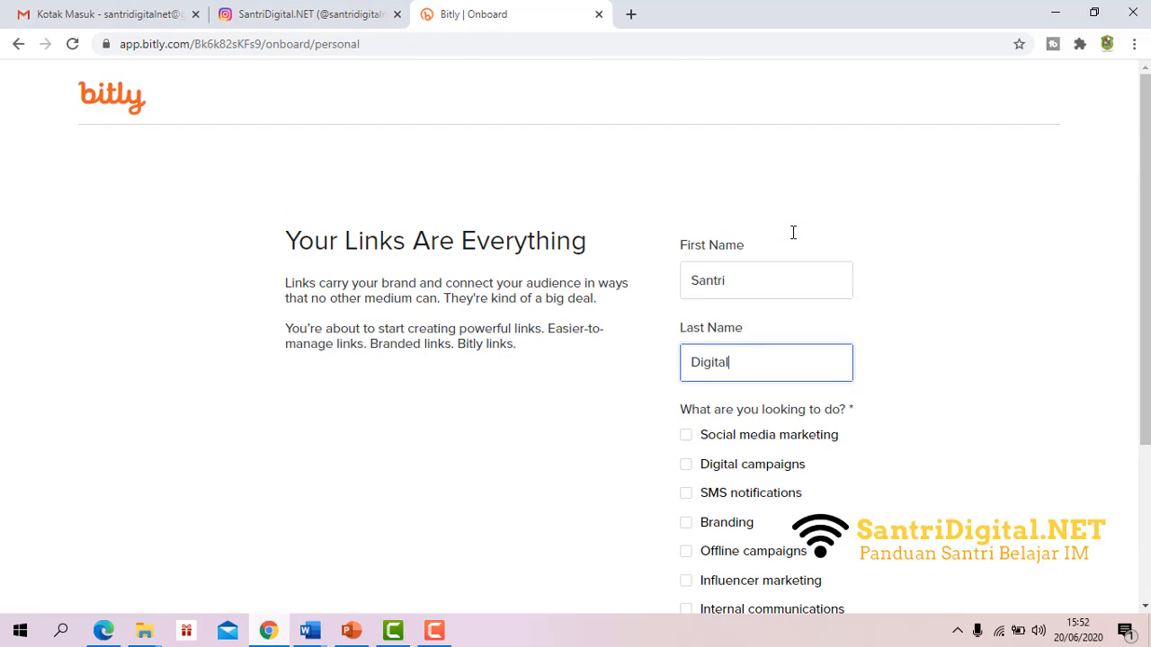
{"action": "scroll", "coordinate": [793, 232], "scroll_direction": "down", "scroll_amount": 2}
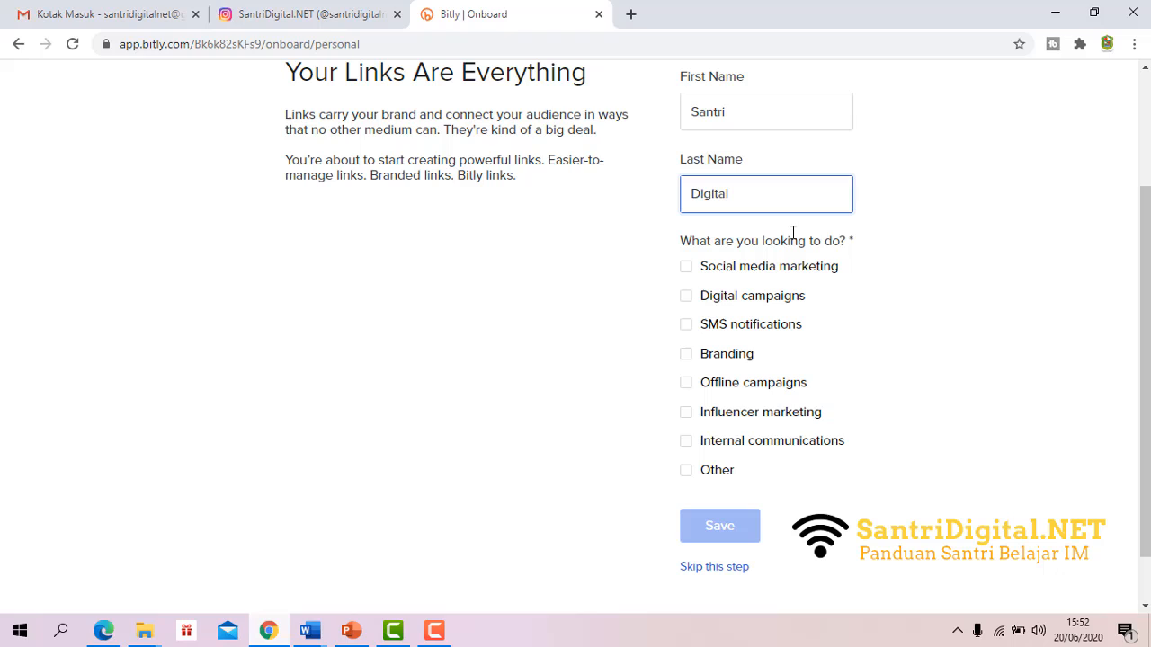
{"action": "left_click", "coordinate": [820, 271]}
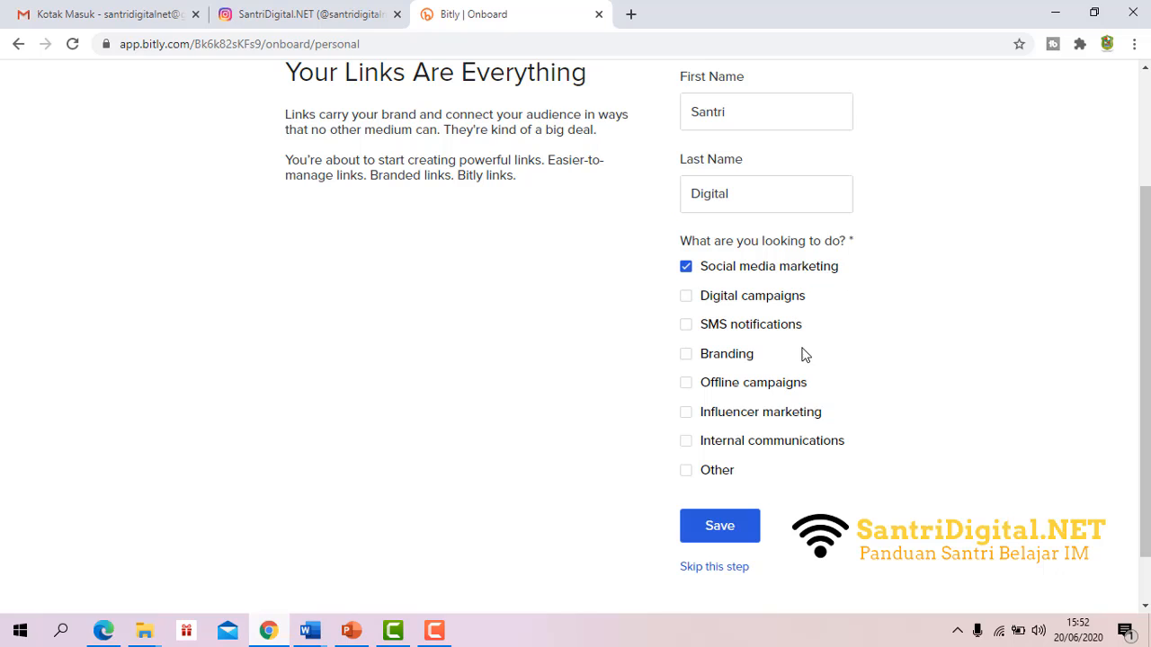
{"action": "left_click", "coordinate": [744, 357]}
{"action": "scroll", "coordinate": [824, 347], "scroll_direction": "down", "scroll_amount": 1}
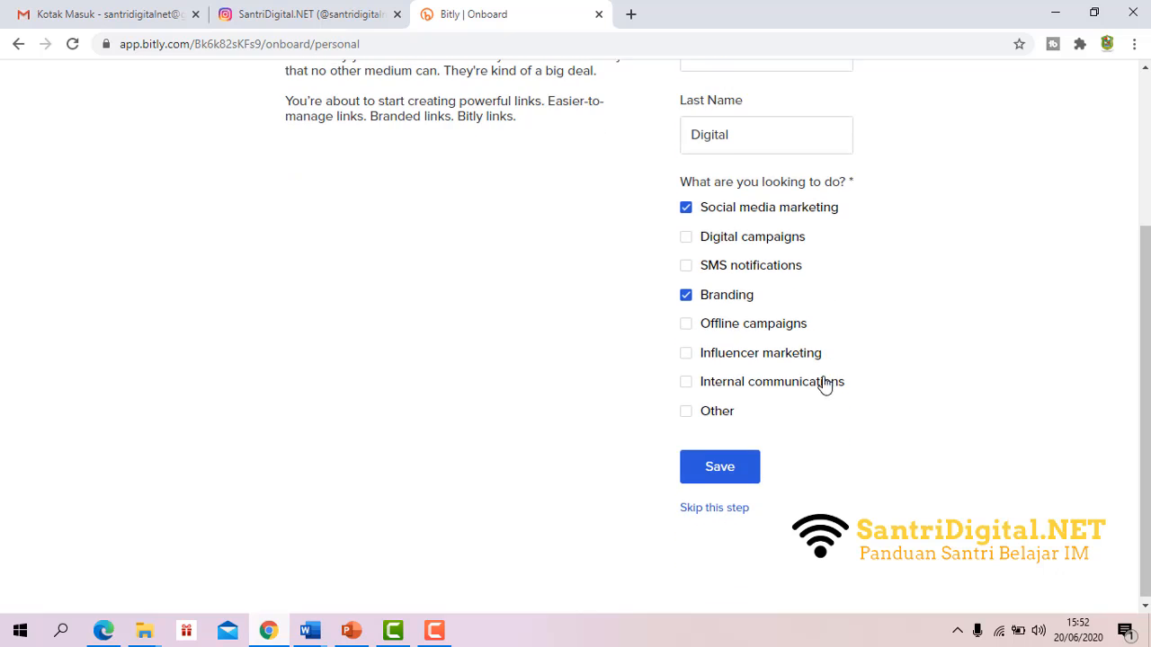
{"action": "left_click", "coordinate": [809, 358]}
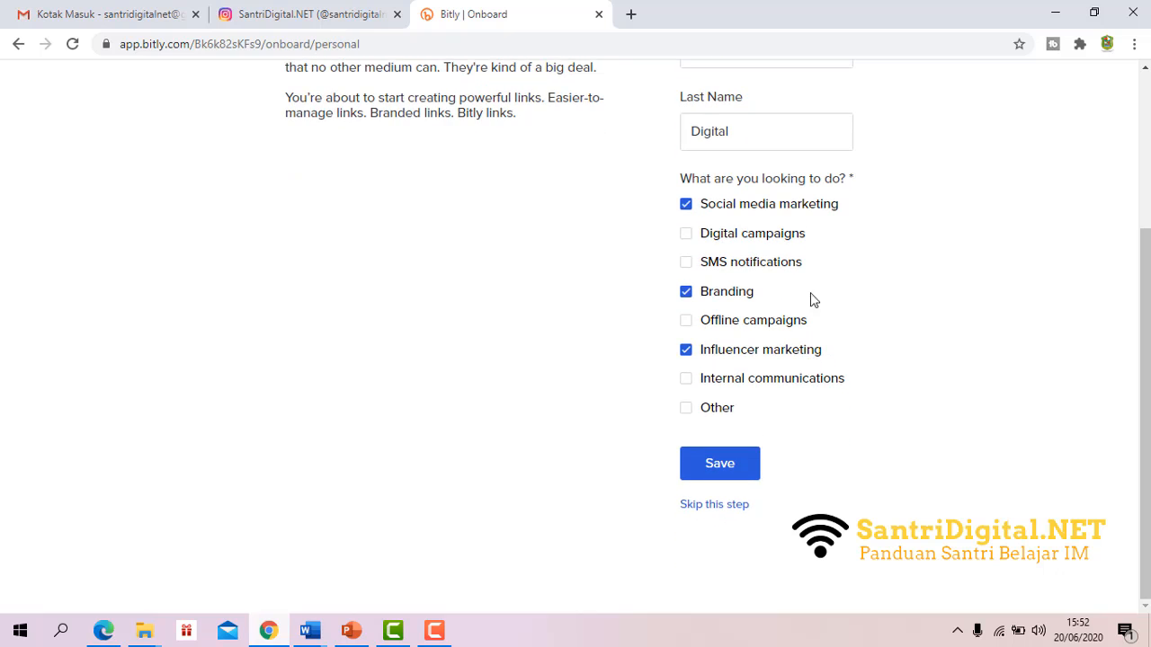
{"action": "left_click", "coordinate": [788, 241]}
{"action": "left_click", "coordinate": [729, 509]}
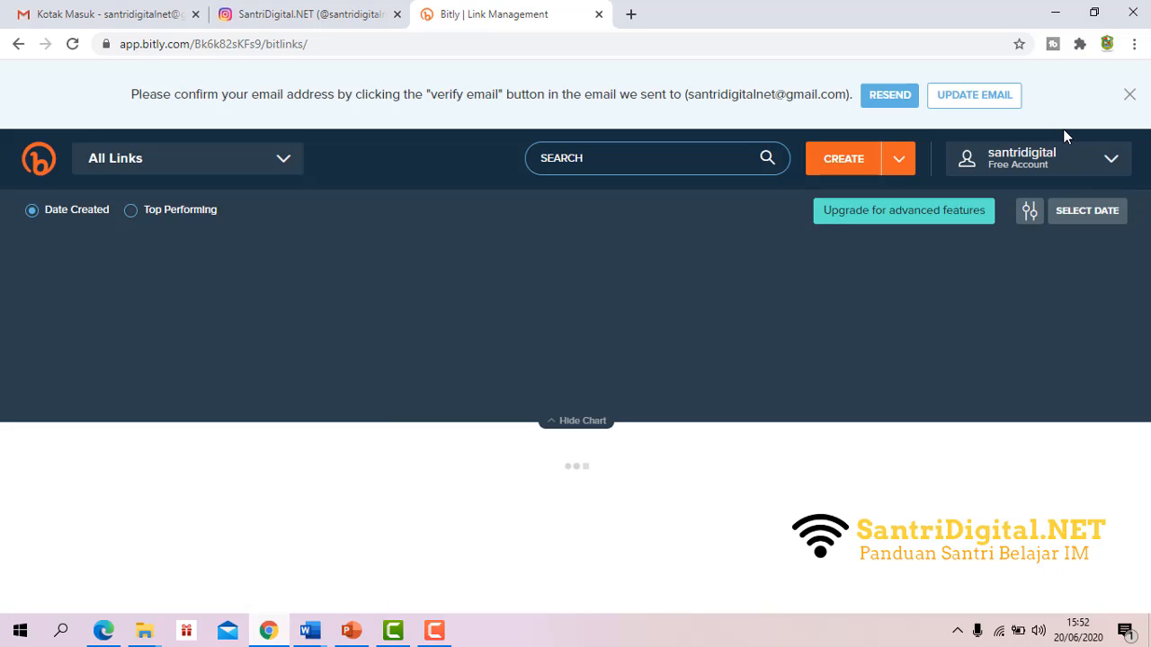
Dismiss the e-mail confirmation notice above the links dashboard.
{"action": "left_click", "coordinate": [1131, 97]}
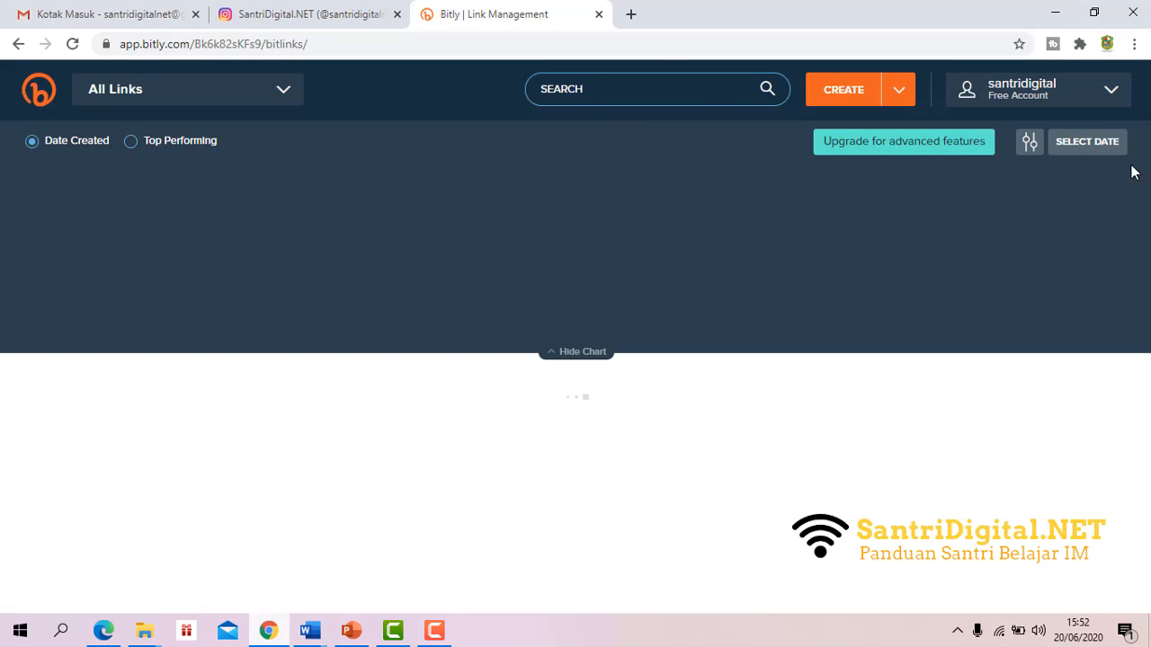
{"action": "left_click", "coordinate": [1101, 101]}
{"action": "left_click", "coordinate": [1102, 101]}
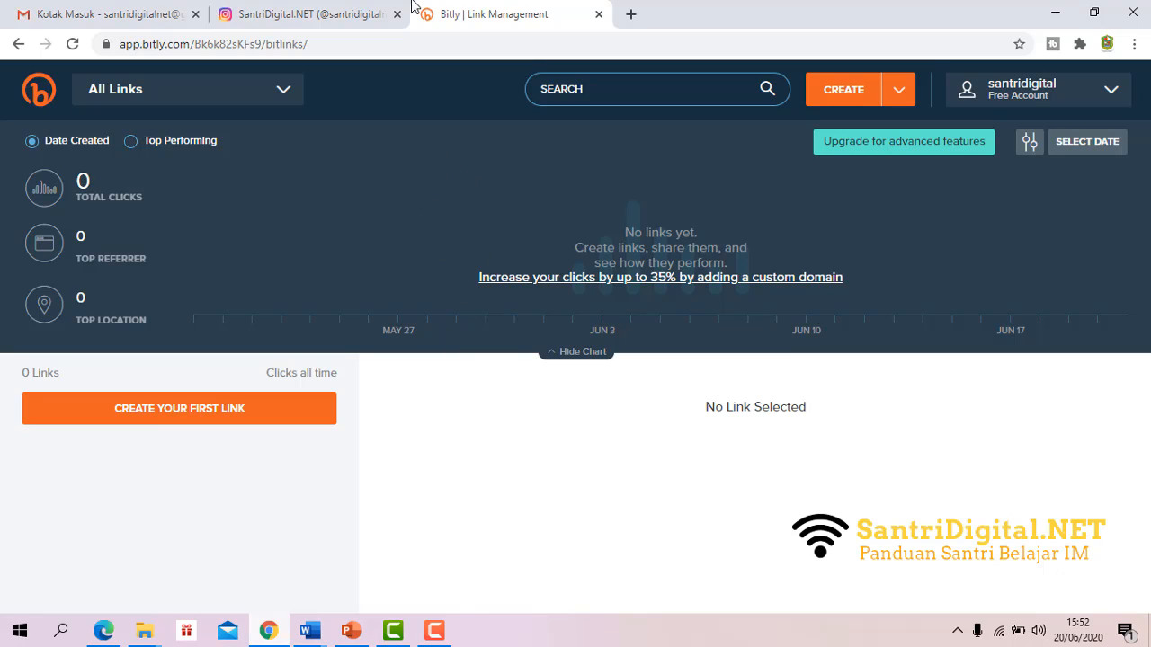
Switch to Document1 in Word and examine the base address, phone number and message text of the WhatsApp link.
{"action": "left_click", "coordinate": [310, 629]}
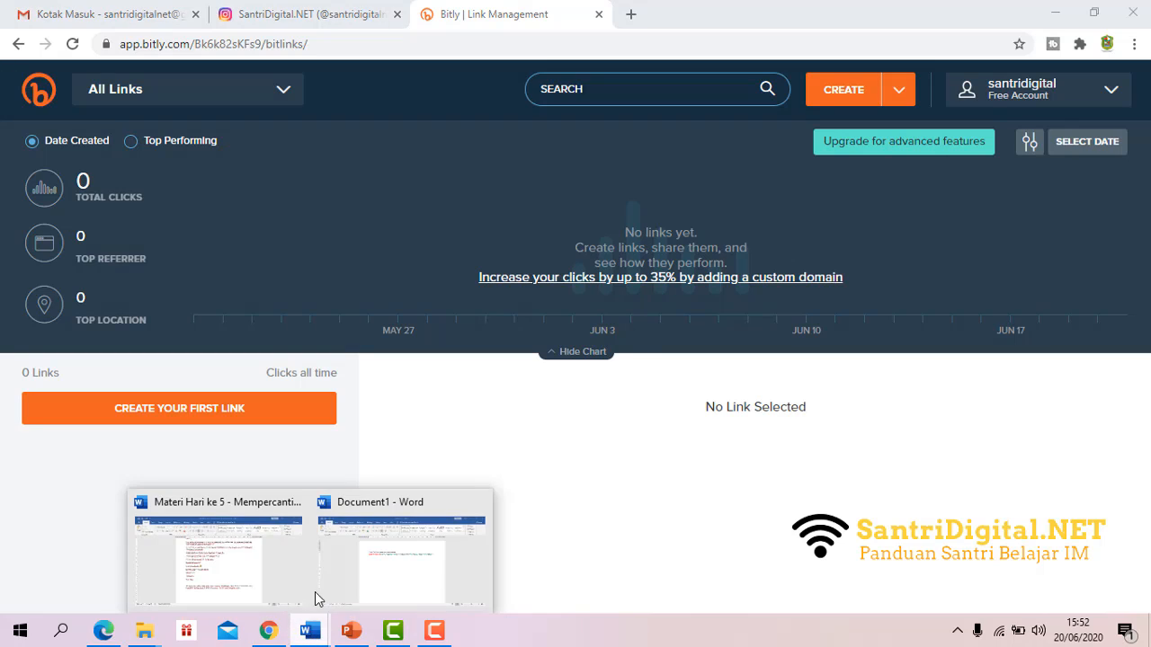
{"action": "left_click", "coordinate": [372, 580]}
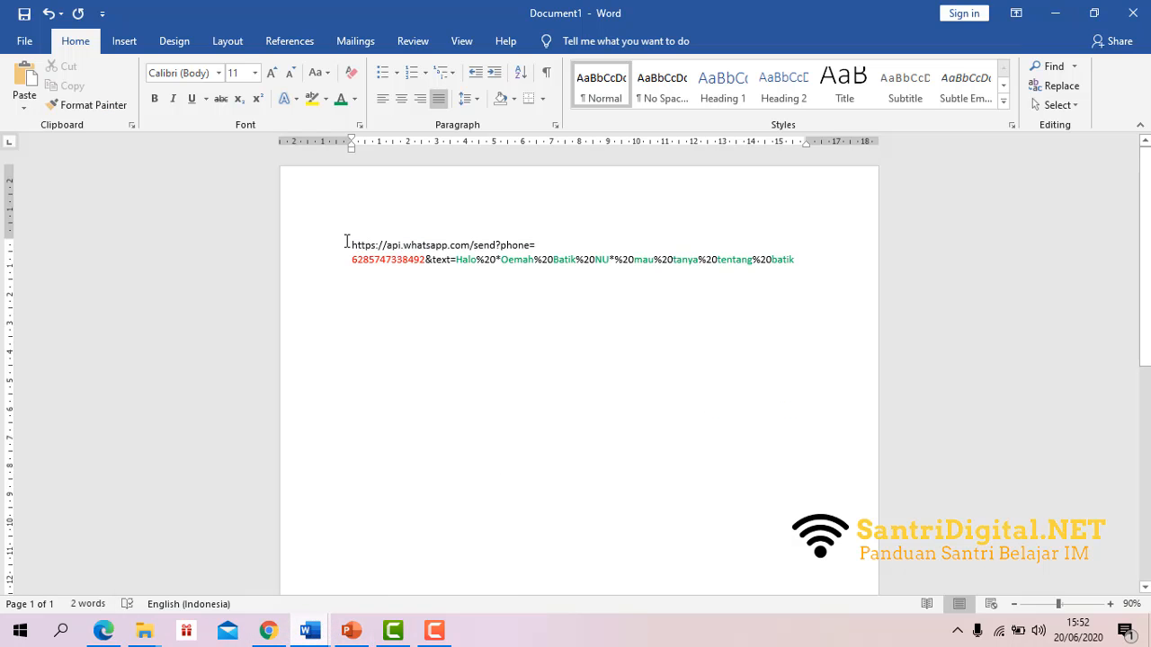
{"action": "left_click_drag", "start_coordinate": [350, 244], "coordinate": [805, 271]}
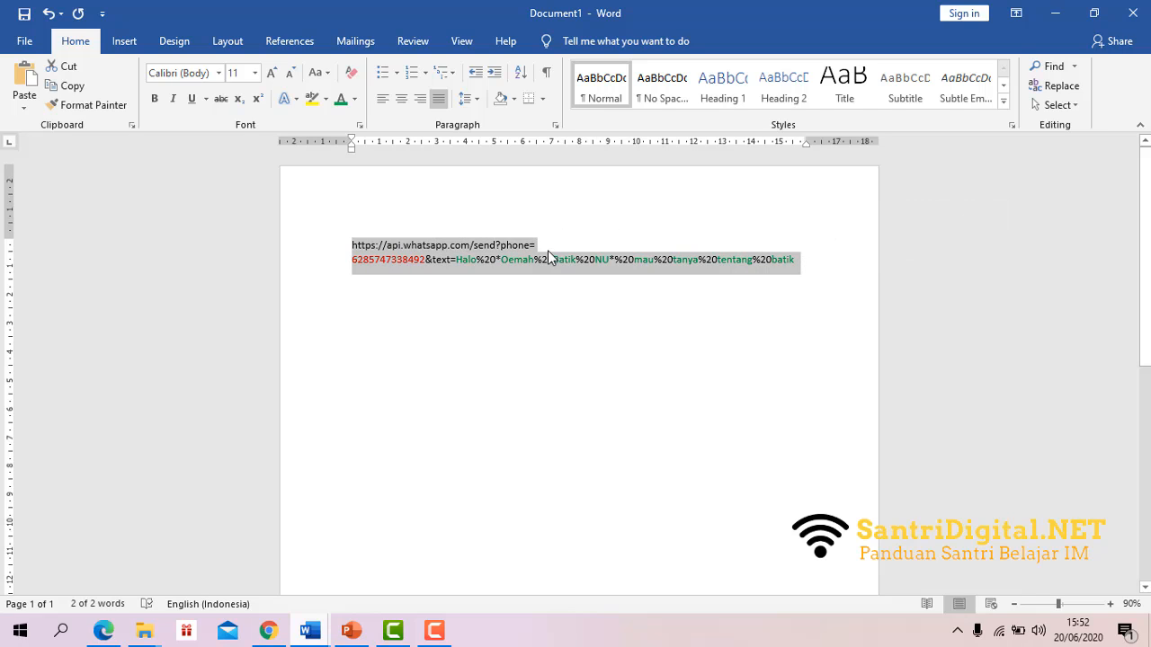
{"action": "left_click", "coordinate": [490, 266]}
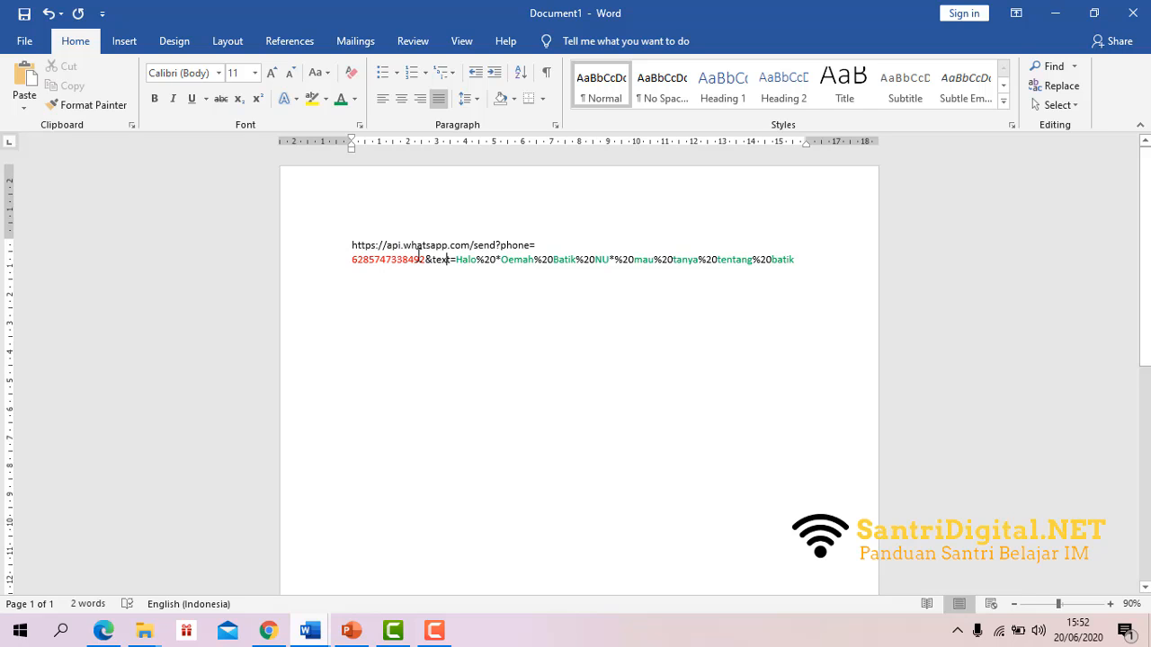
{"action": "scroll", "coordinate": [420, 254], "scroll_direction": "down", "scroll_amount": 1}
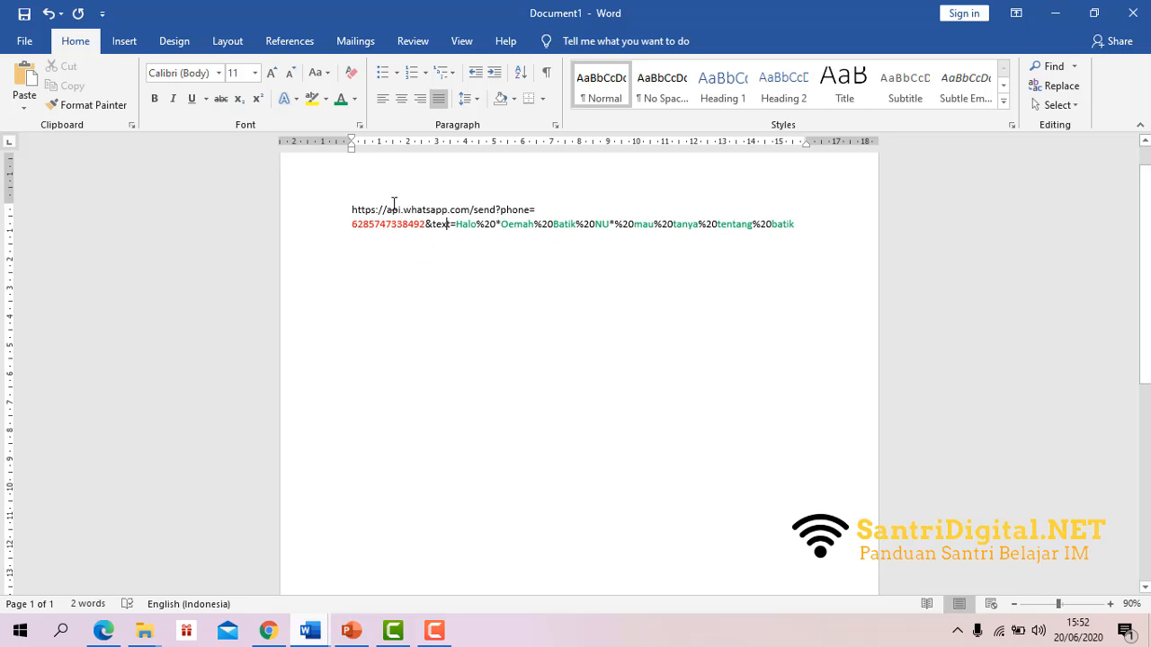
{"action": "left_click_drag", "start_coordinate": [351, 211], "coordinate": [830, 227]}
{"action": "left_click", "coordinate": [550, 213]}
{"action": "left_click_drag", "start_coordinate": [353, 226], "coordinate": [456, 225]}
{"action": "left_click", "coordinate": [471, 226]}
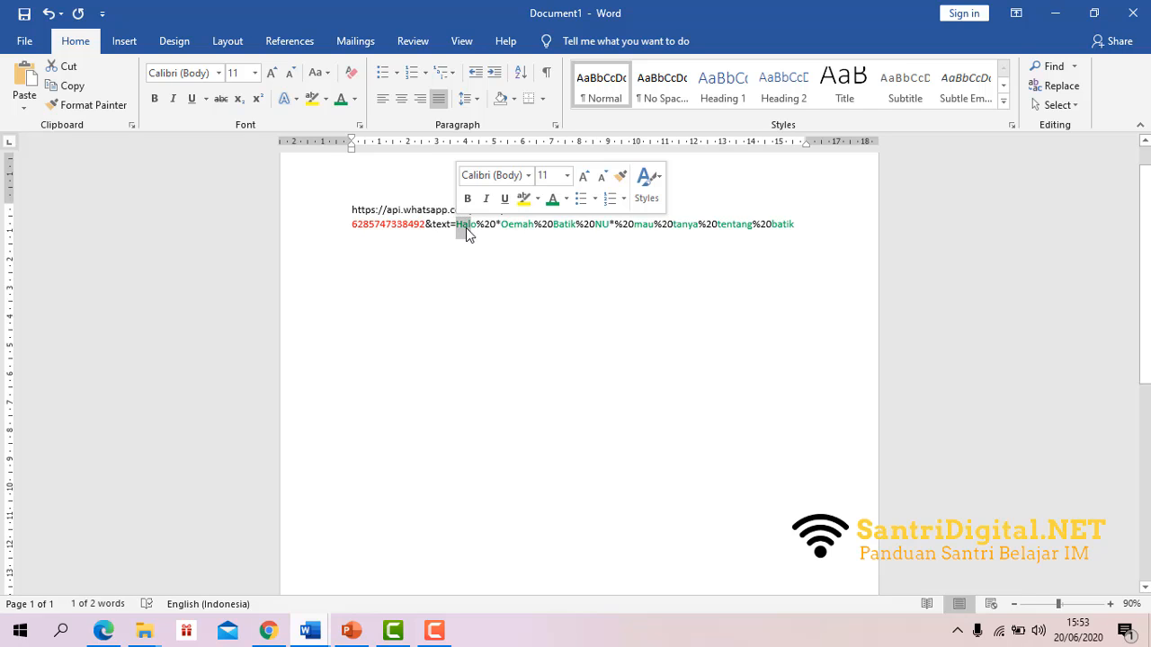
{"action": "left_click", "coordinate": [467, 228]}
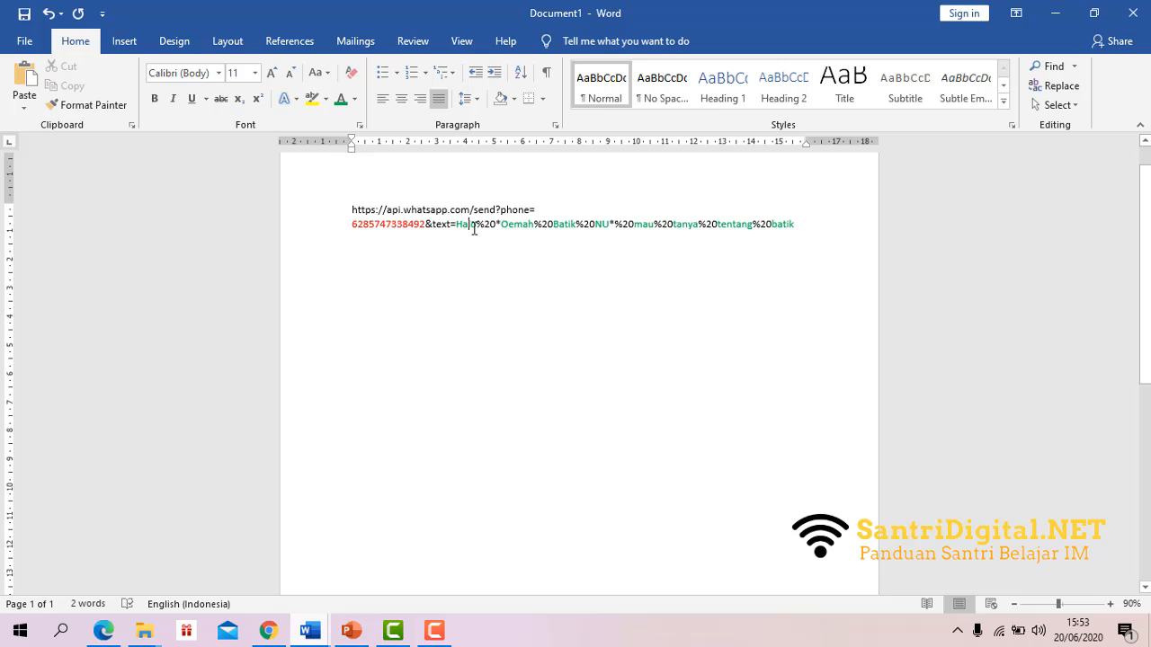
{"action": "left_click_drag", "start_coordinate": [474, 228], "coordinate": [456, 225]}
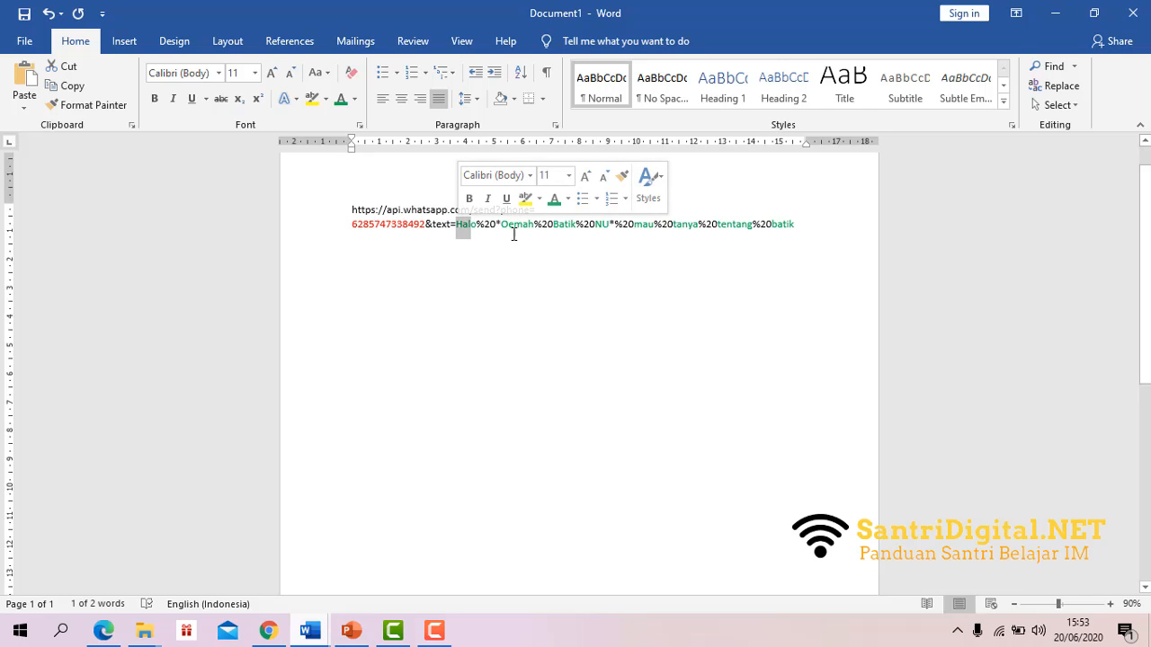
{"action": "left_click", "coordinate": [523, 224]}
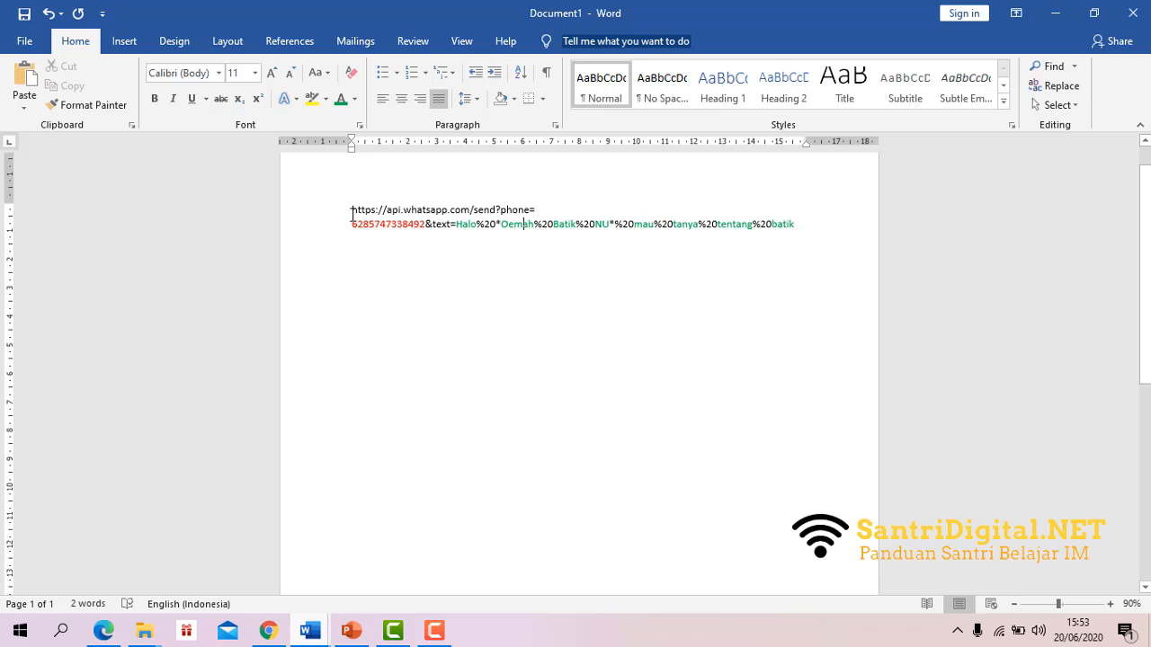
Copy the complete WhatsApp link from the document, switch to Chrome and open Bitly's Create Link form.
{"action": "left_click_drag", "start_coordinate": [351, 213], "coordinate": [755, 235]}
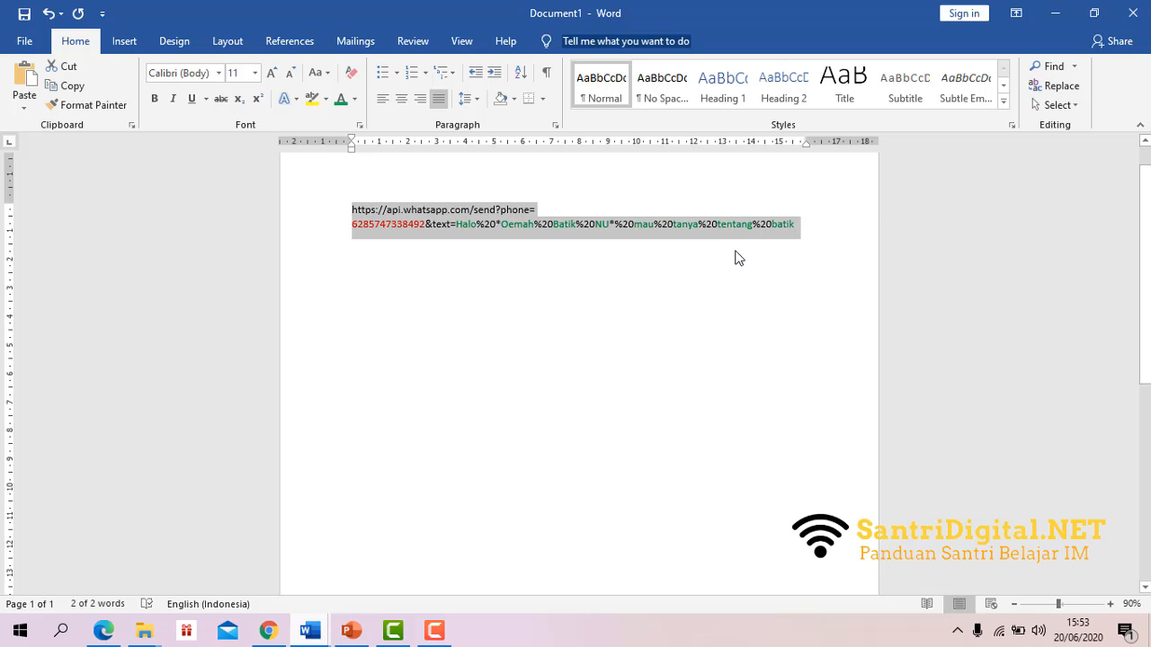
{"action": "right_click", "coordinate": [712, 228]}
{"action": "left_click", "coordinate": [720, 253]}
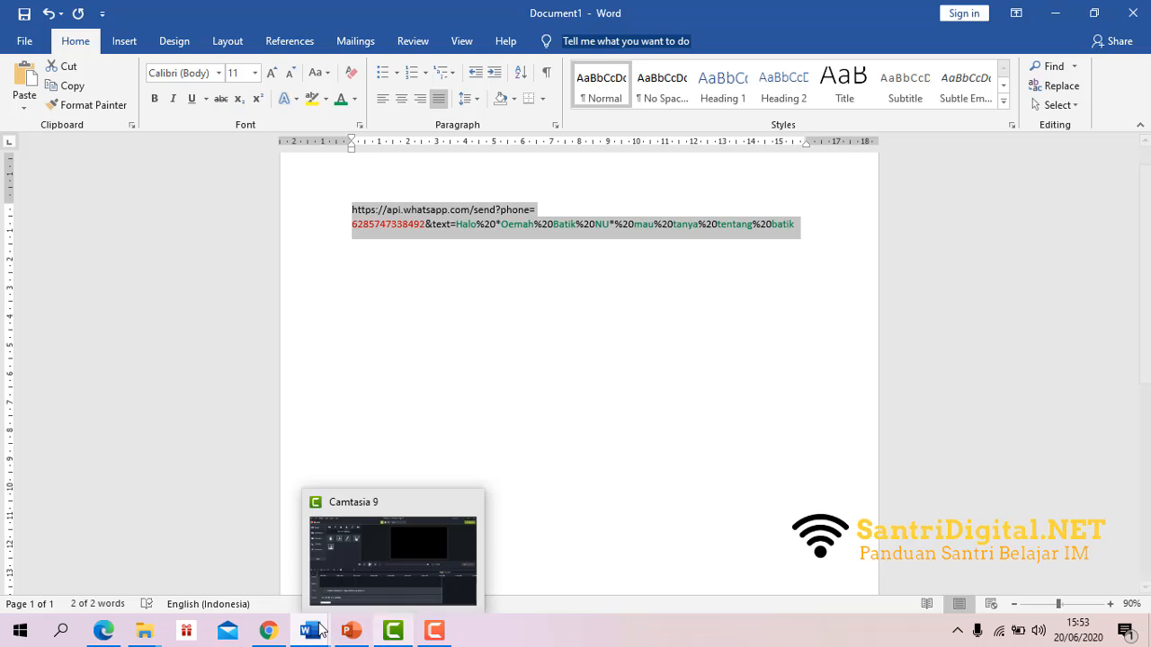
{"action": "left_click", "coordinate": [282, 636]}
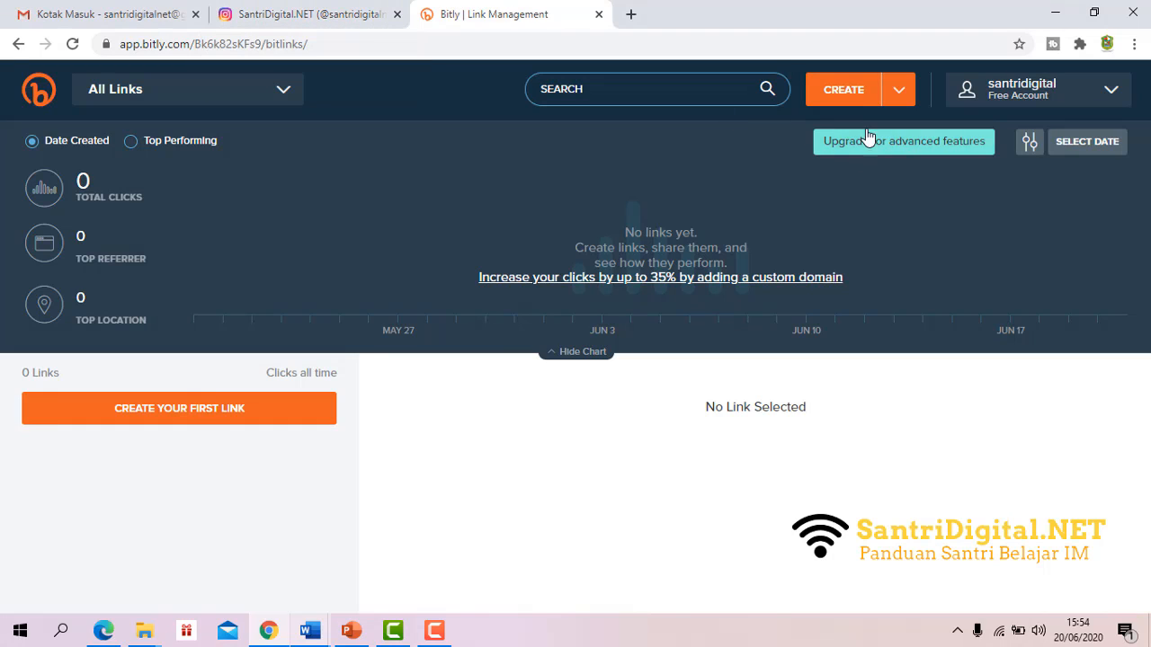
{"action": "left_click", "coordinate": [844, 90]}
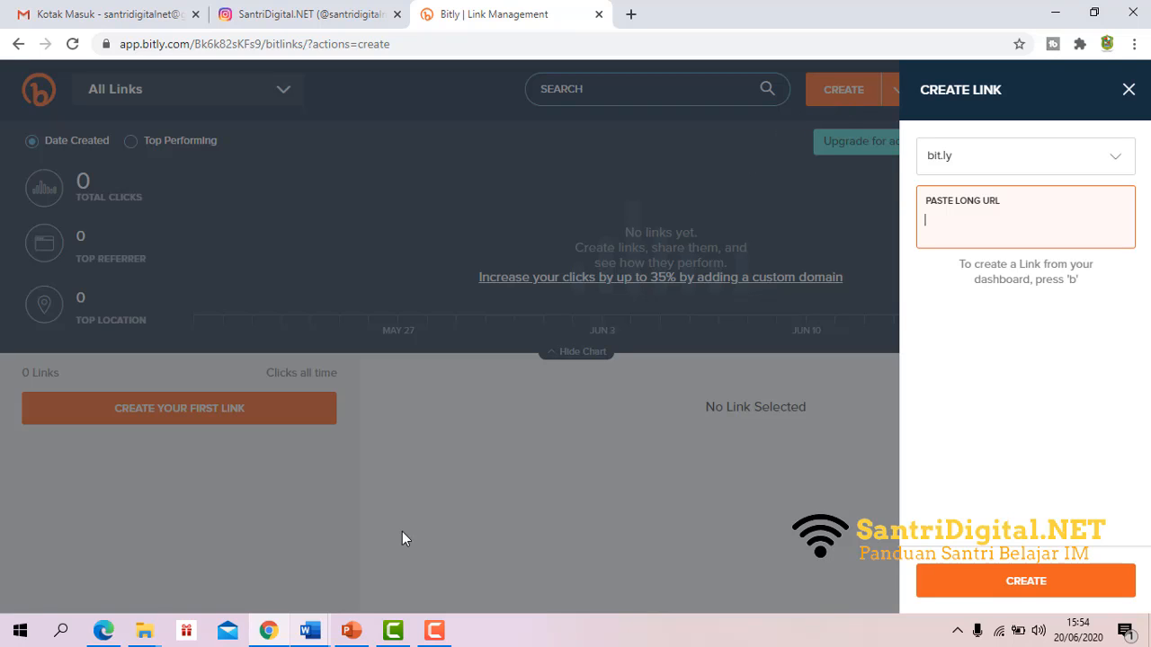
Copy the WhatsApp link from the Word document again and load it in a new Chrome tab.
{"action": "left_click", "coordinate": [310, 631]}
{"action": "left_click", "coordinate": [401, 562]}
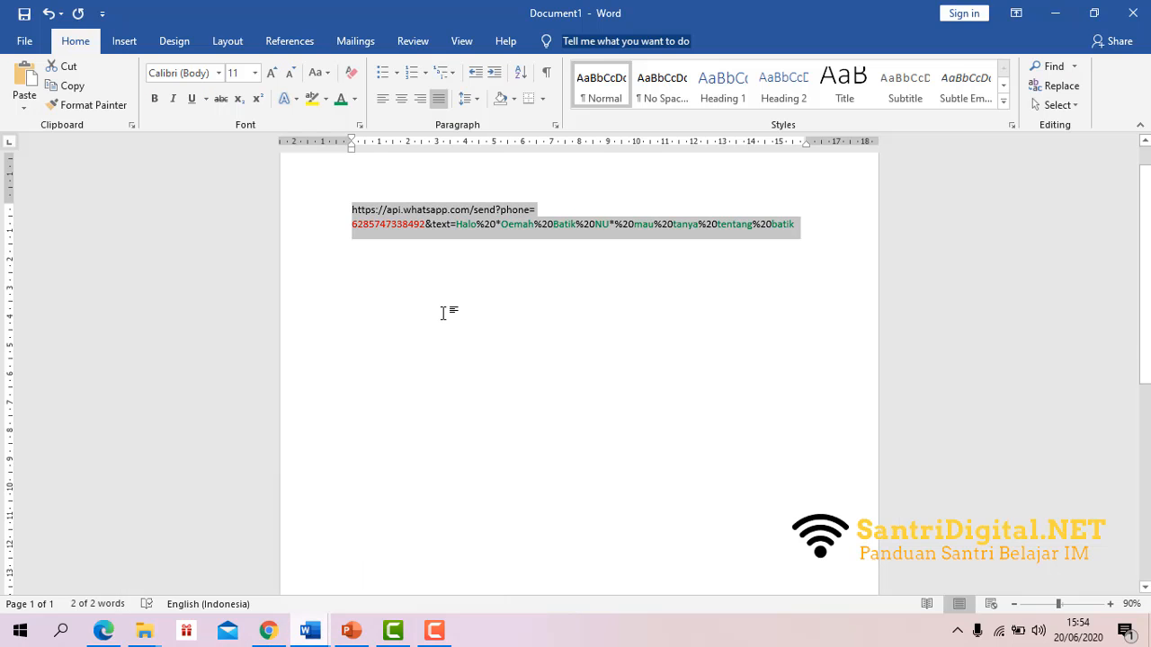
{"action": "right_click", "coordinate": [433, 219]}
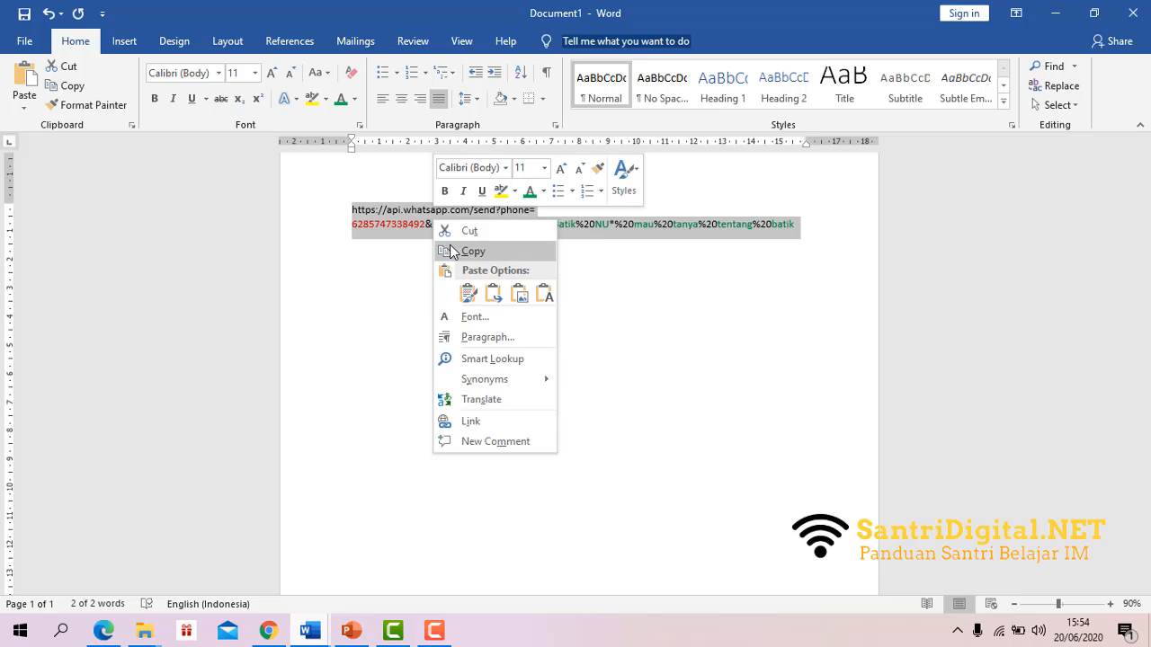
{"action": "left_click", "coordinate": [469, 249]}
{"action": "left_click", "coordinate": [283, 618]}
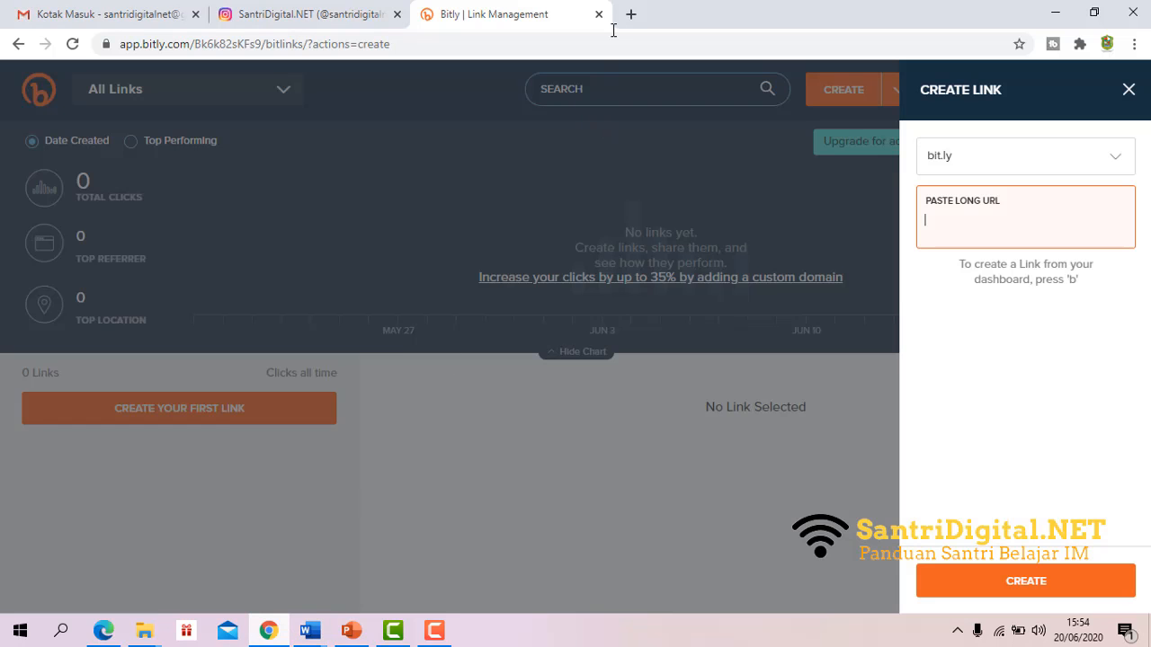
{"action": "key", "text": "ctrl+t"}
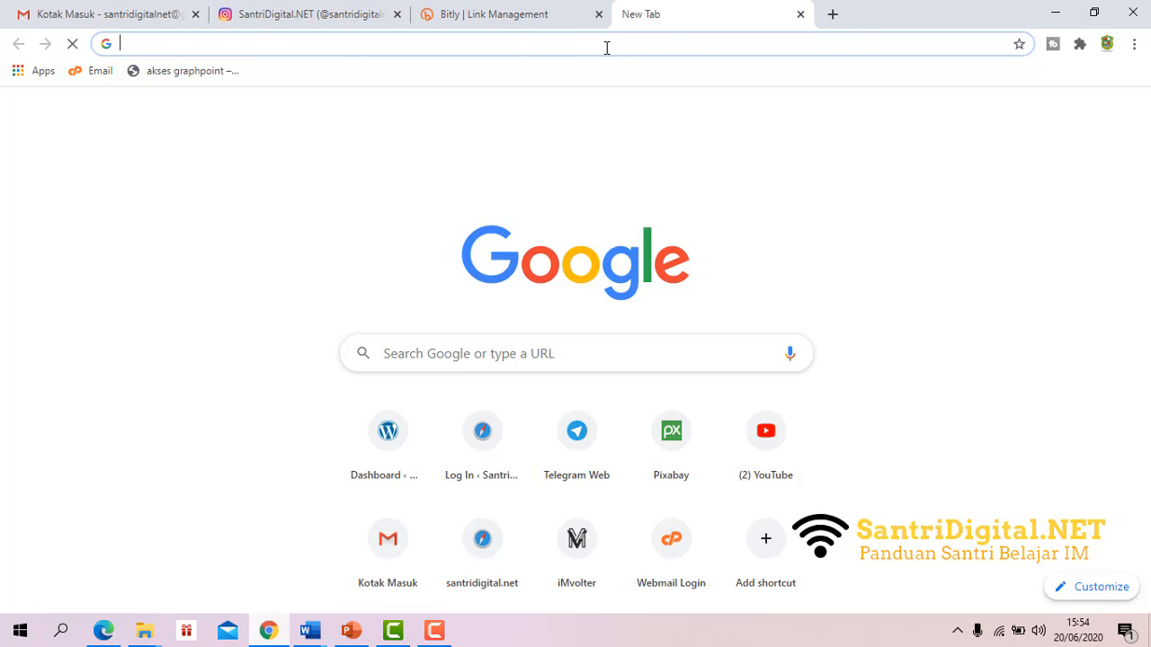
{"action": "key", "text": "ctrl+v"}
{"action": "key", "text": "Return"}
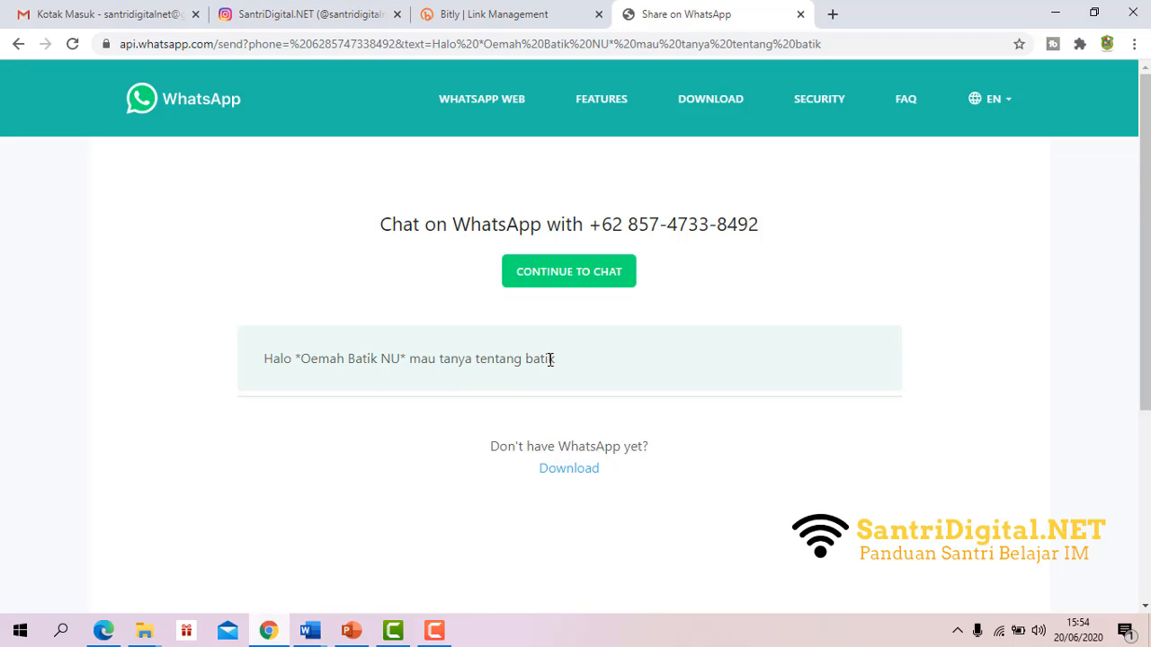
Compare the phone number and message text of the link in Word's Document1 with the WhatsApp share page in Chrome.
{"action": "left_click", "coordinate": [310, 635]}
{"action": "left_click", "coordinate": [345, 577]}
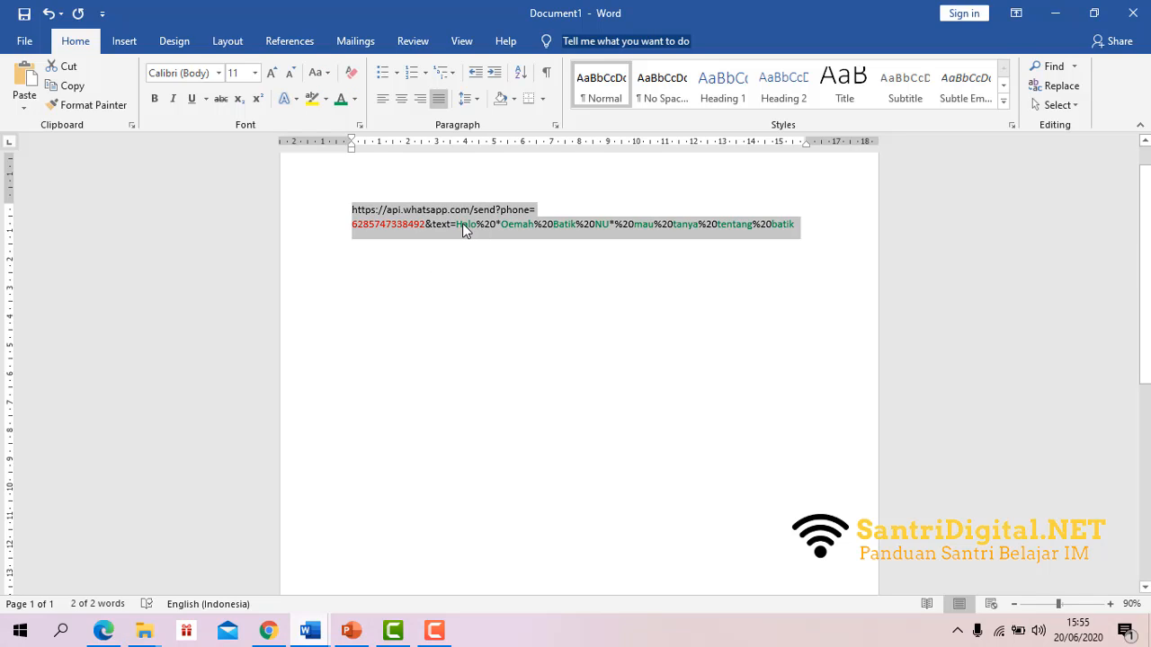
{"action": "left_click", "coordinate": [421, 223]}
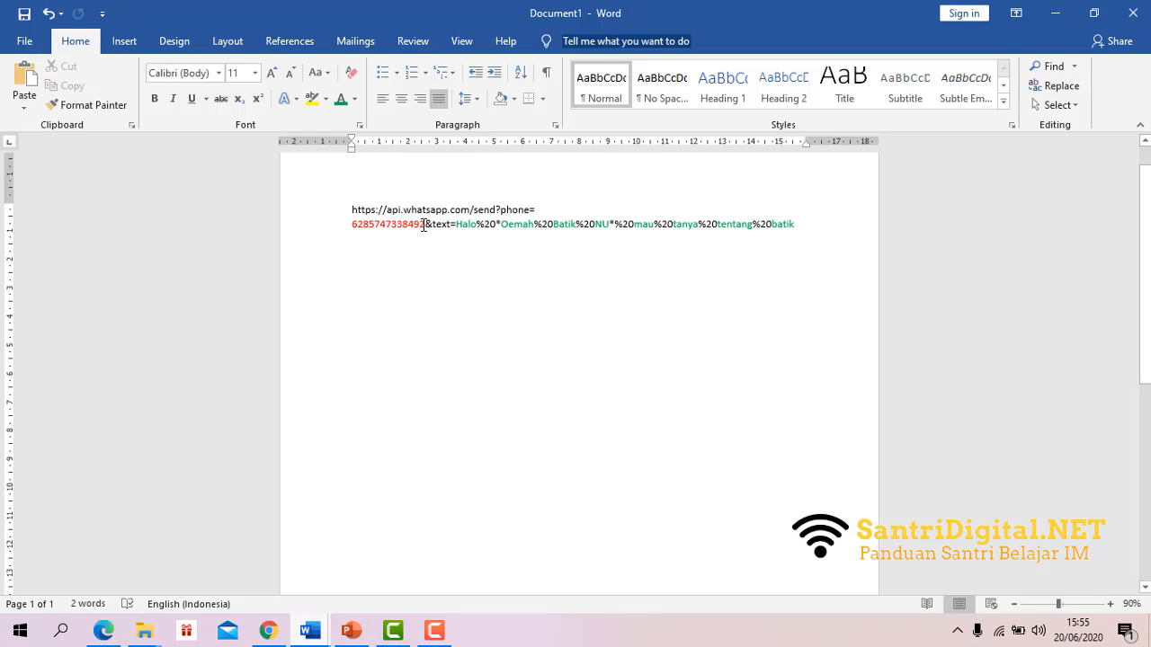
{"action": "left_click_drag", "start_coordinate": [423, 224], "coordinate": [351, 224]}
{"action": "left_click_drag", "start_coordinate": [457, 224], "coordinate": [805, 220]}
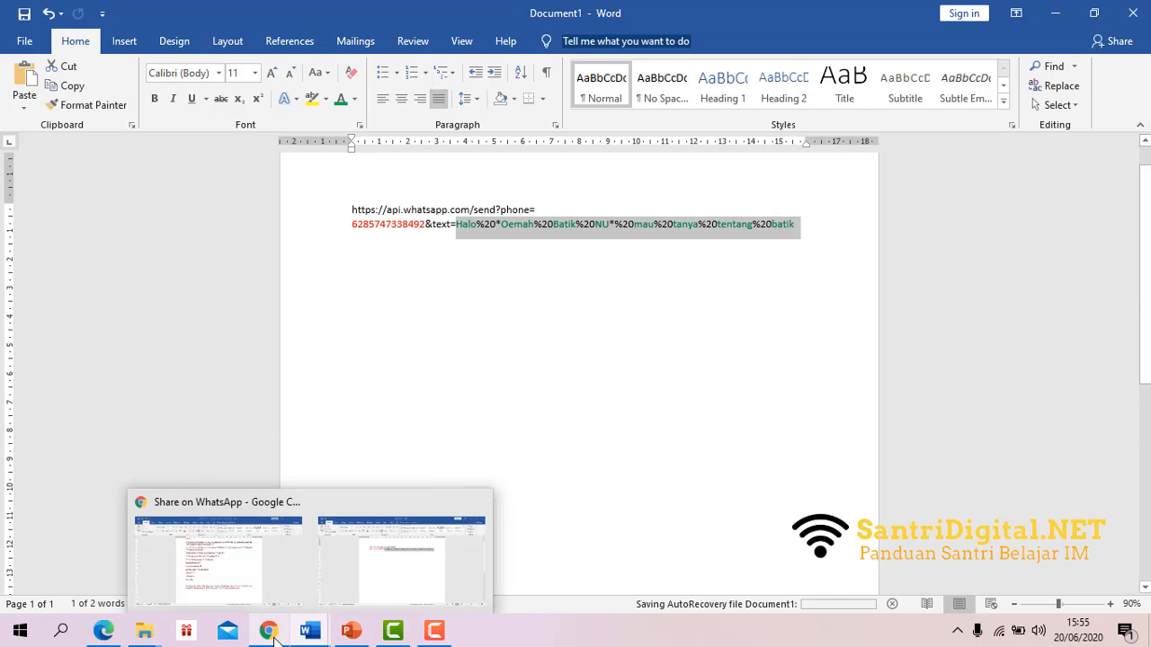
{"action": "left_click", "coordinate": [269, 632]}
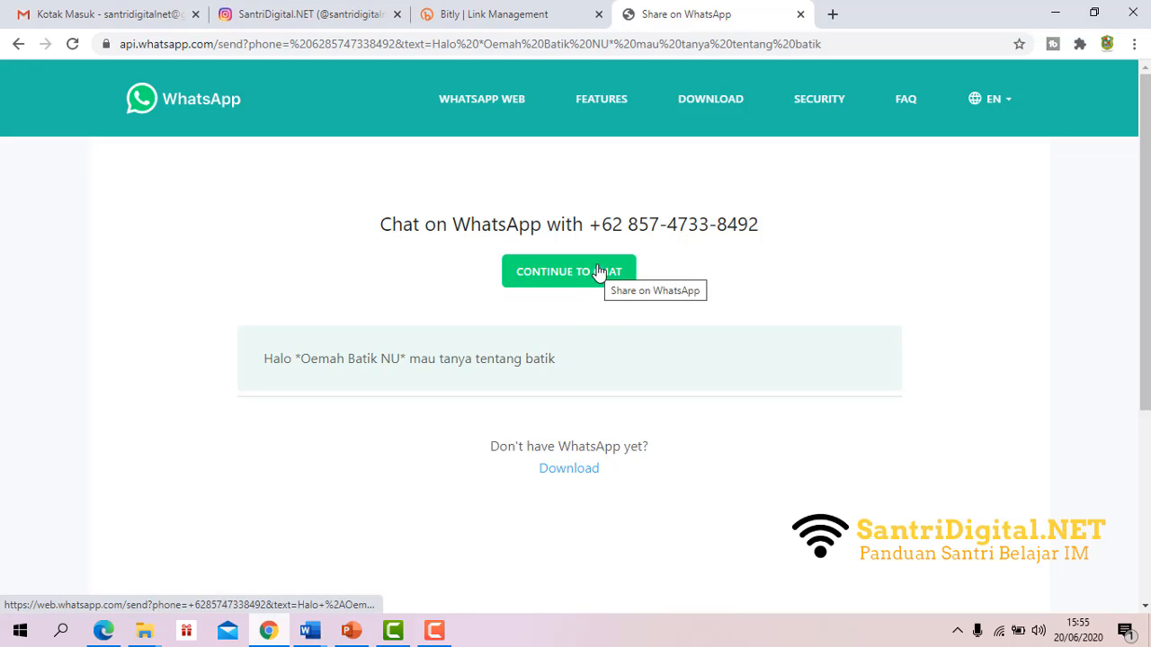
{"action": "left_click_drag", "start_coordinate": [765, 225], "coordinate": [611, 227]}
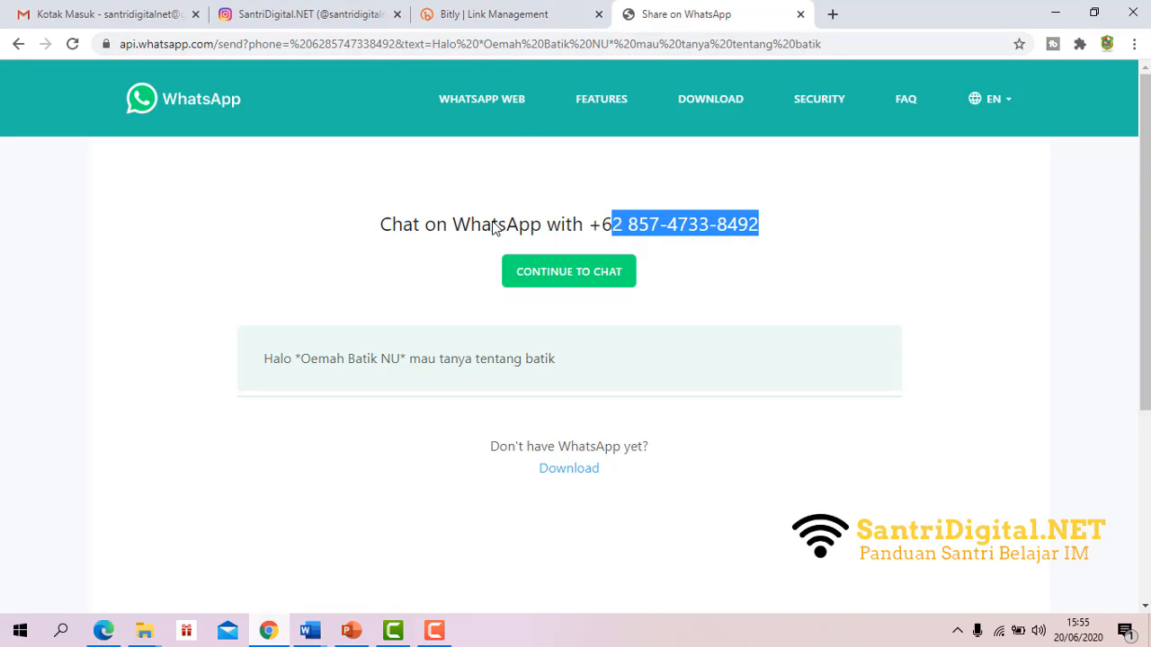
{"action": "left_click", "coordinate": [497, 44]}
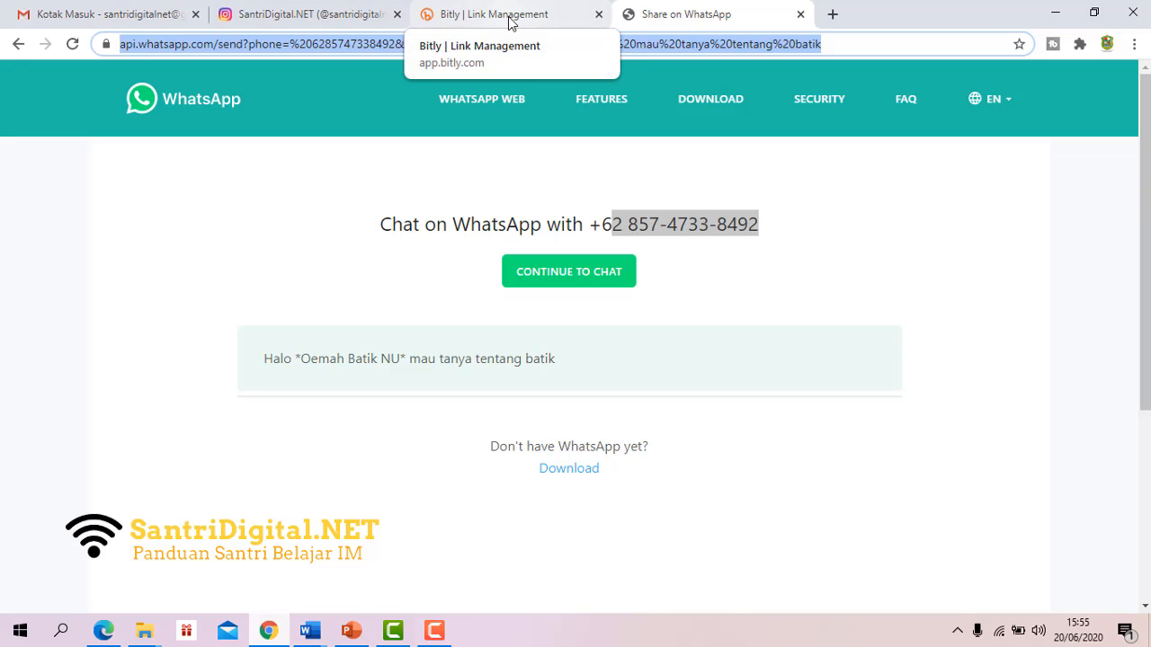
Create a bit.ly short link from the copied WhatsApp link in Bitly and enter WA Order as its title.
{"action": "left_click", "coordinate": [508, 19]}
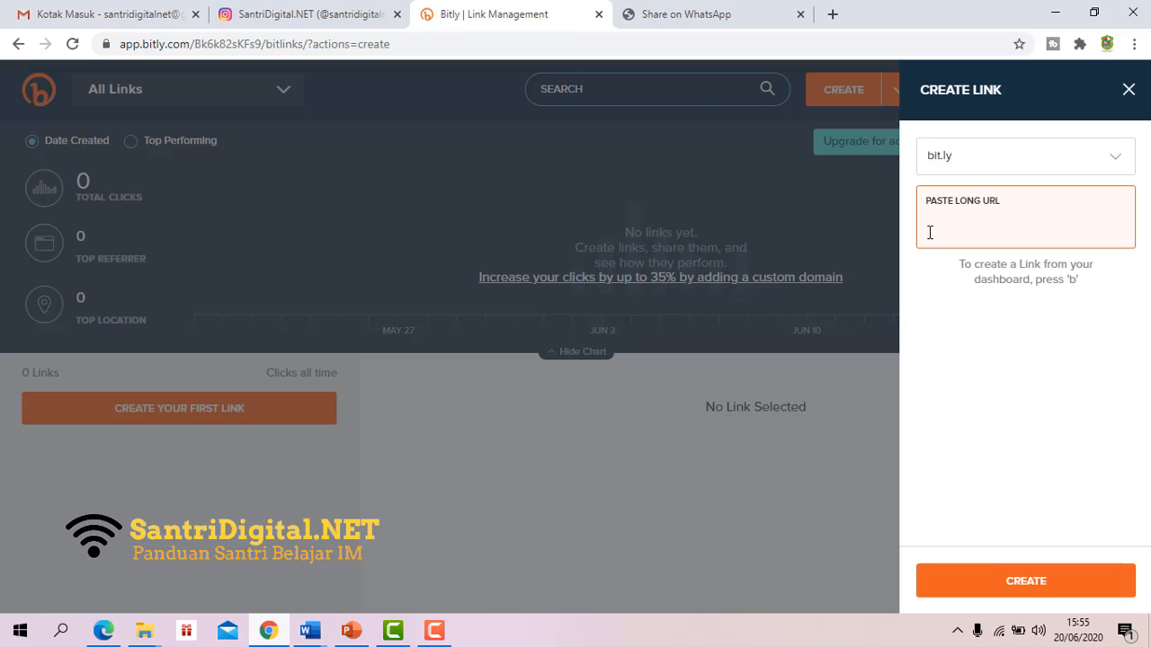
{"action": "key", "text": "ctrl+v"}
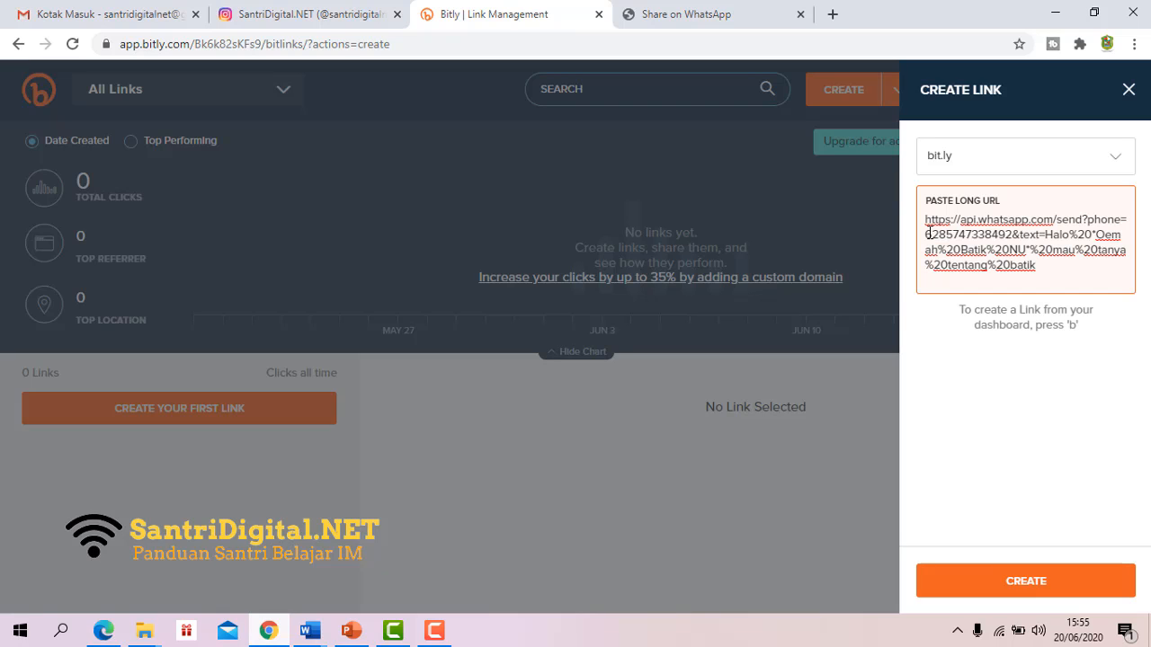
{"action": "left_click", "coordinate": [1033, 589]}
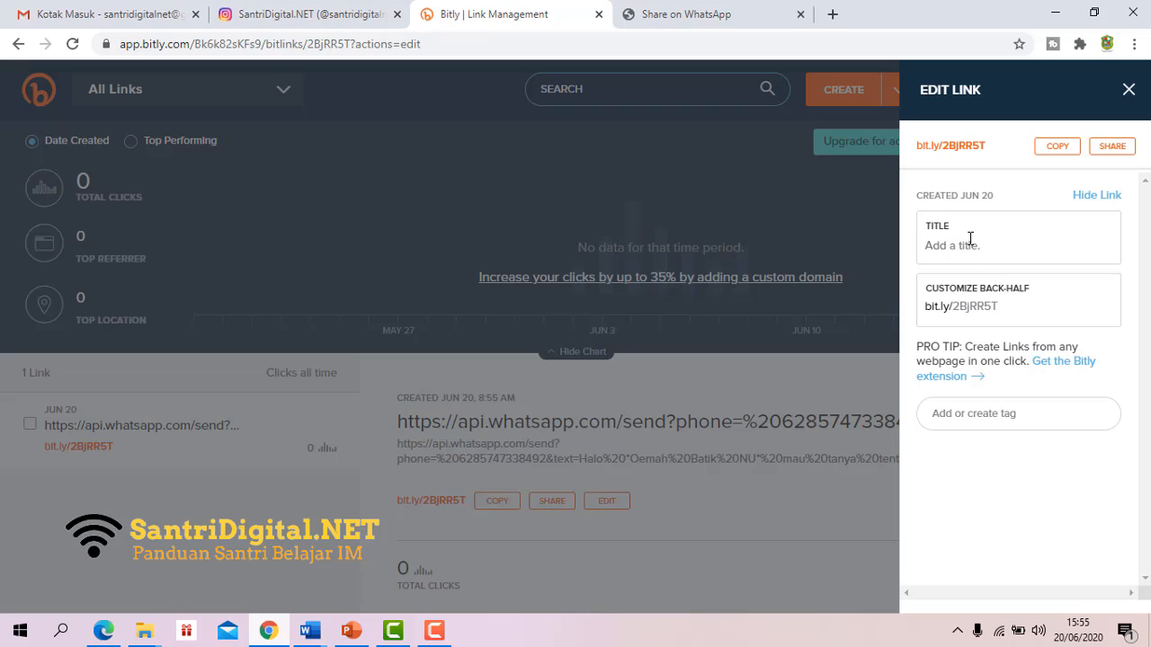
{"action": "left_click", "coordinate": [964, 246]}
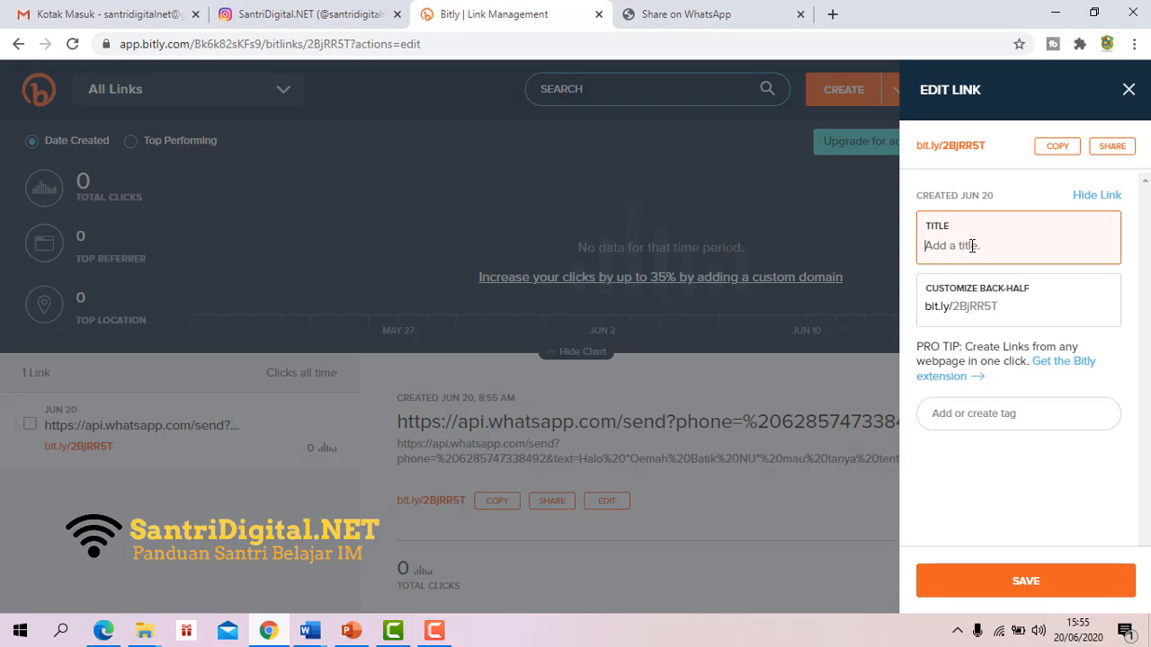
{"action": "type", "text": "WA Order"}
Try to save the WA Order link with the custom back-half OrderBatik.
{"action": "left_click", "coordinate": [1000, 303]}
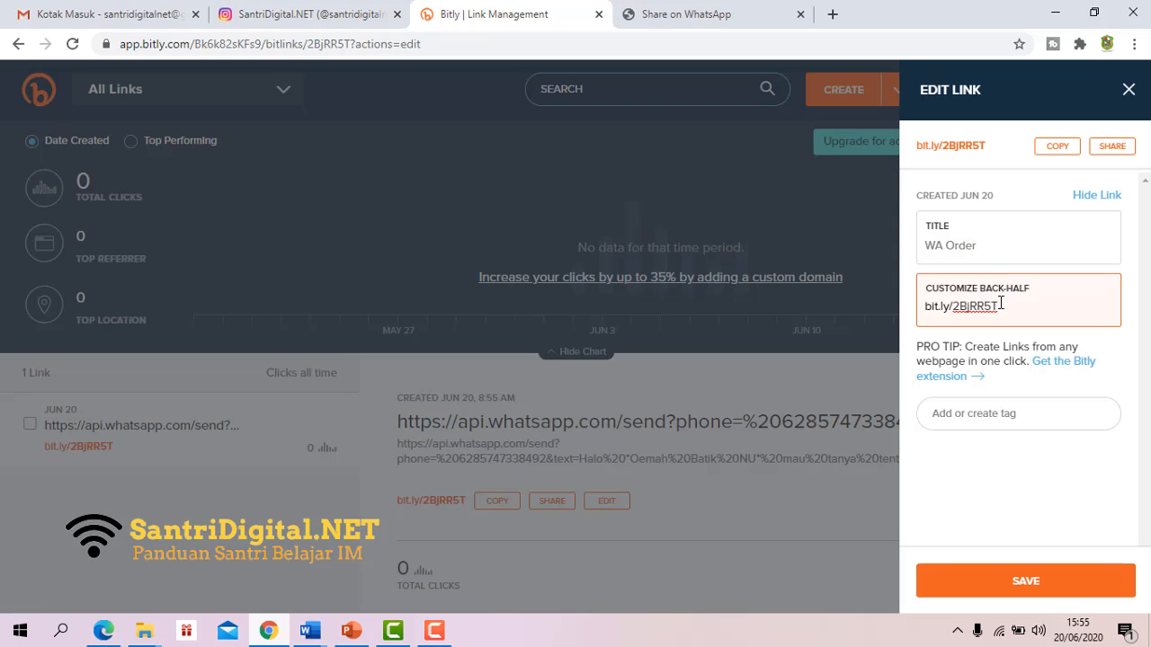
{"action": "key", "text": "BackSpace"}
{"action": "key", "text": "BackSpace"}
{"action": "key", "text": "BackSpace"}
{"action": "key", "text": "BackSpace"}
{"action": "key", "text": "BackSpace"}
{"action": "key", "text": "BackSpace"}
{"action": "key", "text": "BackSpace"}
{"action": "type", "text": "Order"}
{"action": "type", "text": "Batik"}
{"action": "left_click", "coordinate": [1035, 585]}
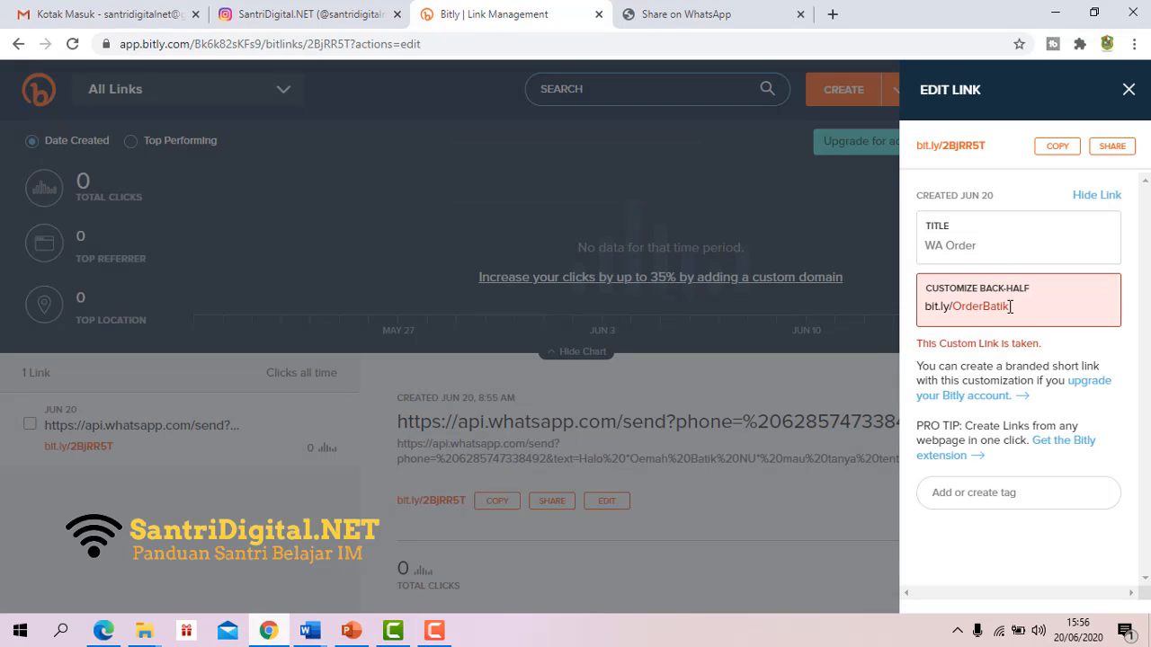
Try to save the WA Order link with the custom back-half orderbatikdisini.
{"action": "left_click", "coordinate": [1015, 308]}
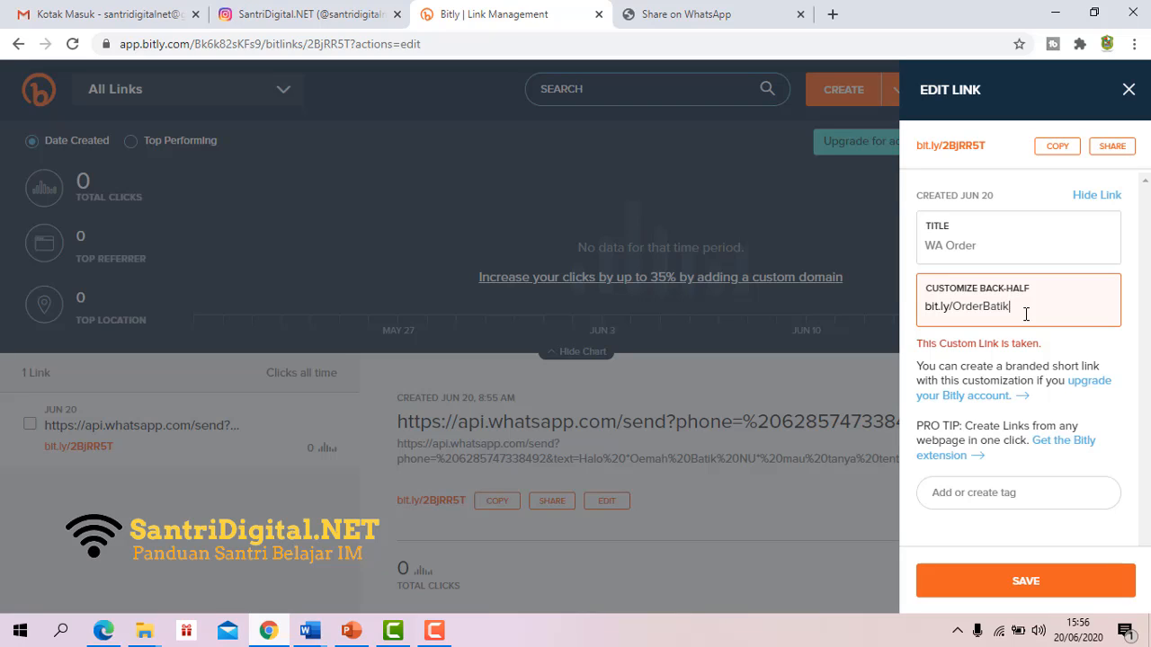
{"action": "type", "text": "Sem"}
{"action": "key", "text": "BackSpace"}
{"action": "key", "text": "BackSpace"}
{"action": "type", "text": "e"}
{"action": "key", "text": "BackSpace"}
{"action": "key", "text": "BackSpace"}
{"action": "key", "text": "BackSpace"}
{"action": "key", "text": "BackSpace"}
{"action": "key", "text": "BackSpace"}
{"action": "key", "text": "BackSpace"}
{"action": "key", "text": "BackSpace"}
{"action": "key", "text": "BackSpace"}
{"action": "key", "text": "BackSpace"}
{"action": "key", "text": "BackSpace"}
{"action": "key", "text": "BackSpace"}
{"action": "key", "text": "BackSpace"}
{"action": "type", "text": "ord"}
{"action": "type", "text": "er"}
{"action": "type", "text": "bati"}
{"action": "type", "text": "k"}
{"action": "type", "text": "sekaran"}
{"action": "type", "text": "g"}
{"action": "key", "text": "BackSpace"}
{"action": "key", "text": "BackSpace"}
{"action": "key", "text": "BackSpace"}
{"action": "key", "text": "BackSpace"}
{"action": "key", "text": "BackSpace"}
{"action": "key", "text": "BackSpace"}
{"action": "key", "text": "BackSpace"}
{"action": "key", "text": "BackSpace"}
{"action": "type", "text": "disini"}
{"action": "left_click", "coordinate": [1044, 580]}
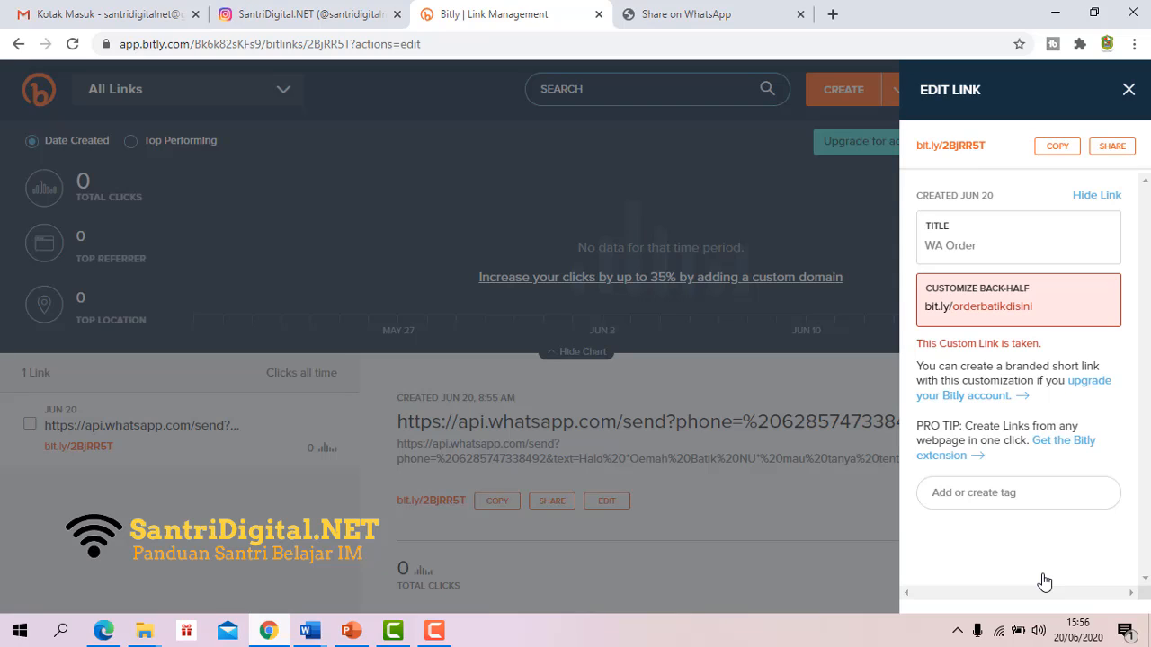
Try to save the WA Order link with the custom back-half orderbatiksekarang.
{"action": "left_click", "coordinate": [1039, 309]}
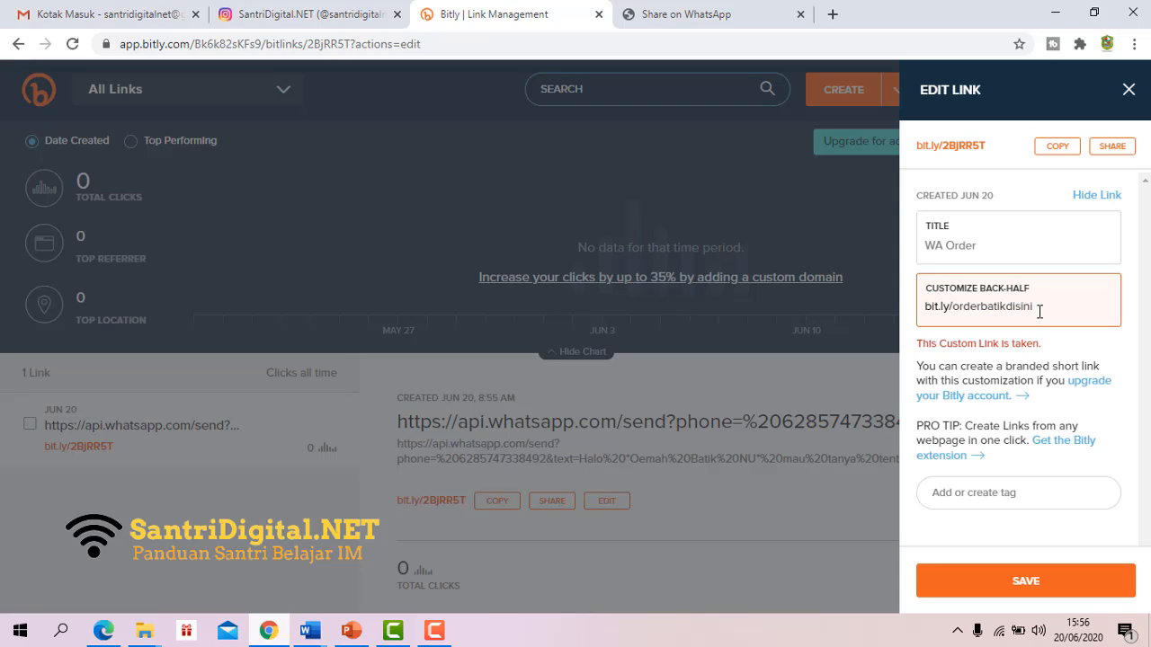
{"action": "key", "text": "BackSpace"}
{"action": "key", "text": "BackSpace"}
{"action": "key", "text": "BackSpace"}
{"action": "key", "text": "BackSpace"}
{"action": "key", "text": "BackSpace"}
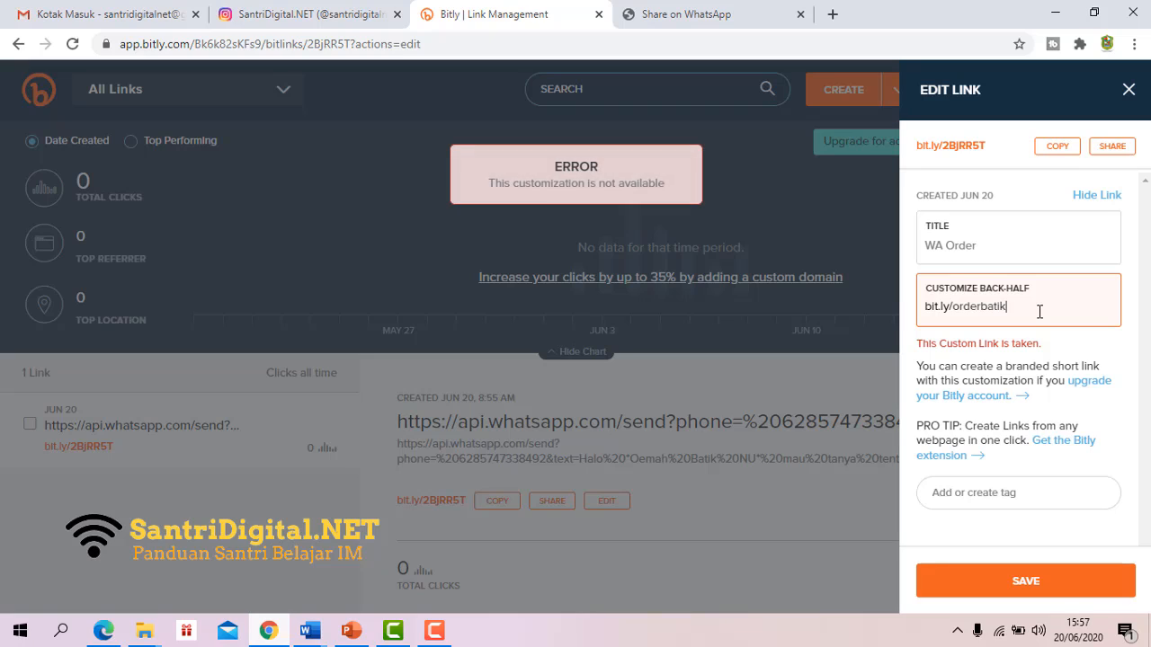
{"action": "type", "text": "sekarang"}
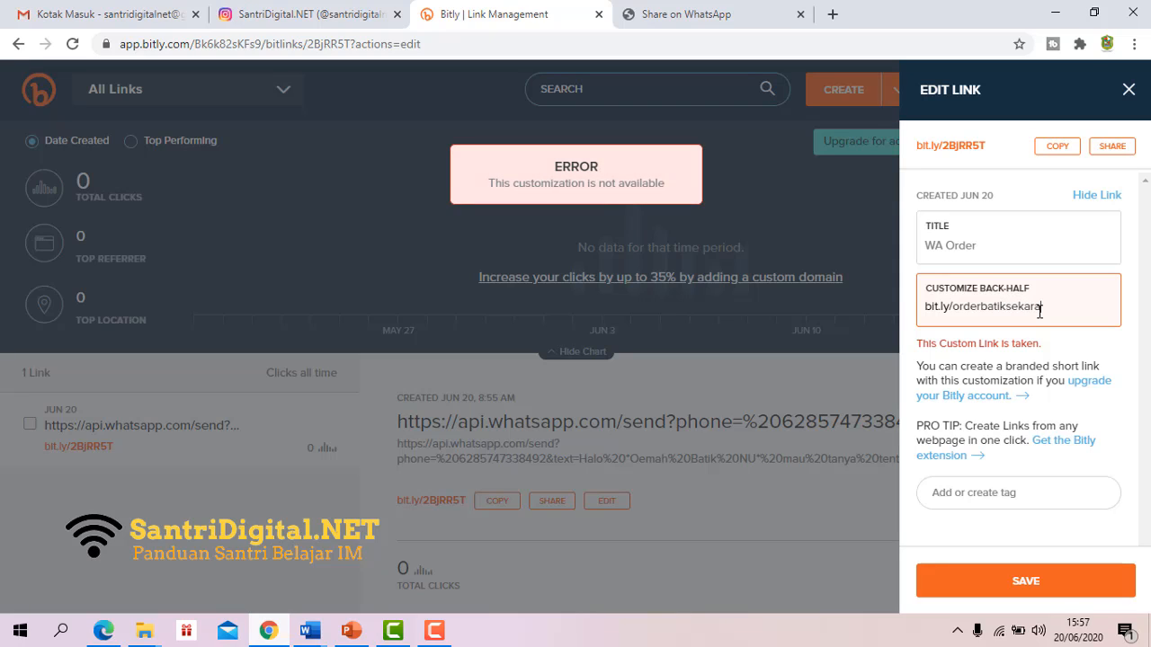
{"action": "left_click", "coordinate": [1025, 579]}
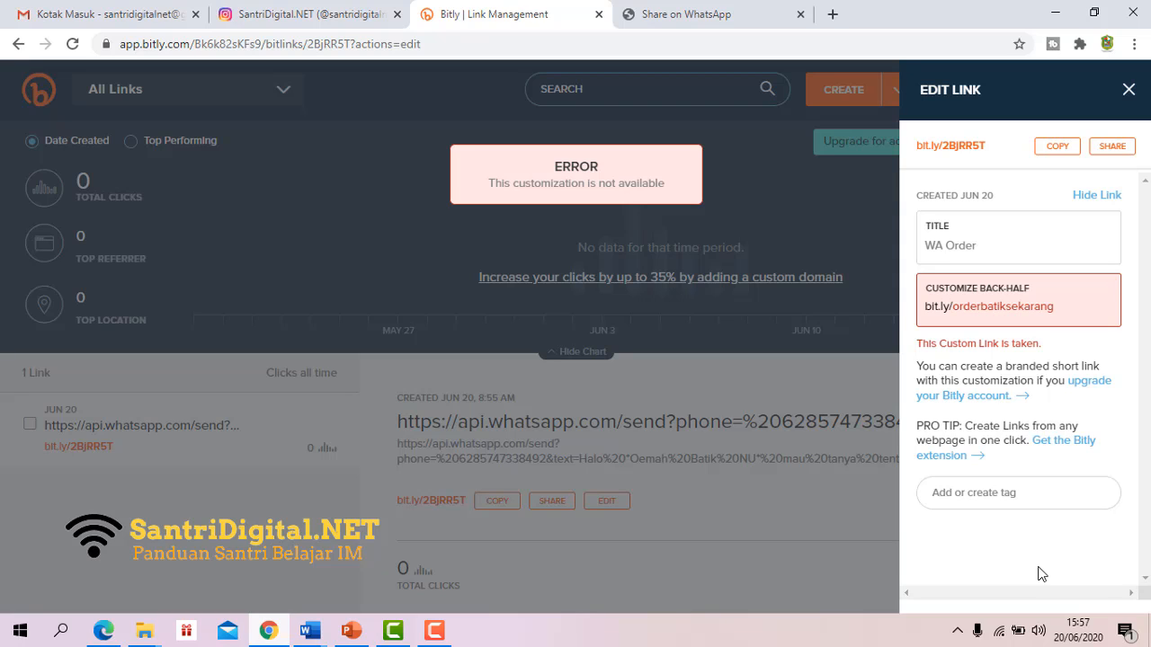
Change the link's custom back-half to orderbatiknudisini and save it.
{"action": "left_click", "coordinate": [1011, 309]}
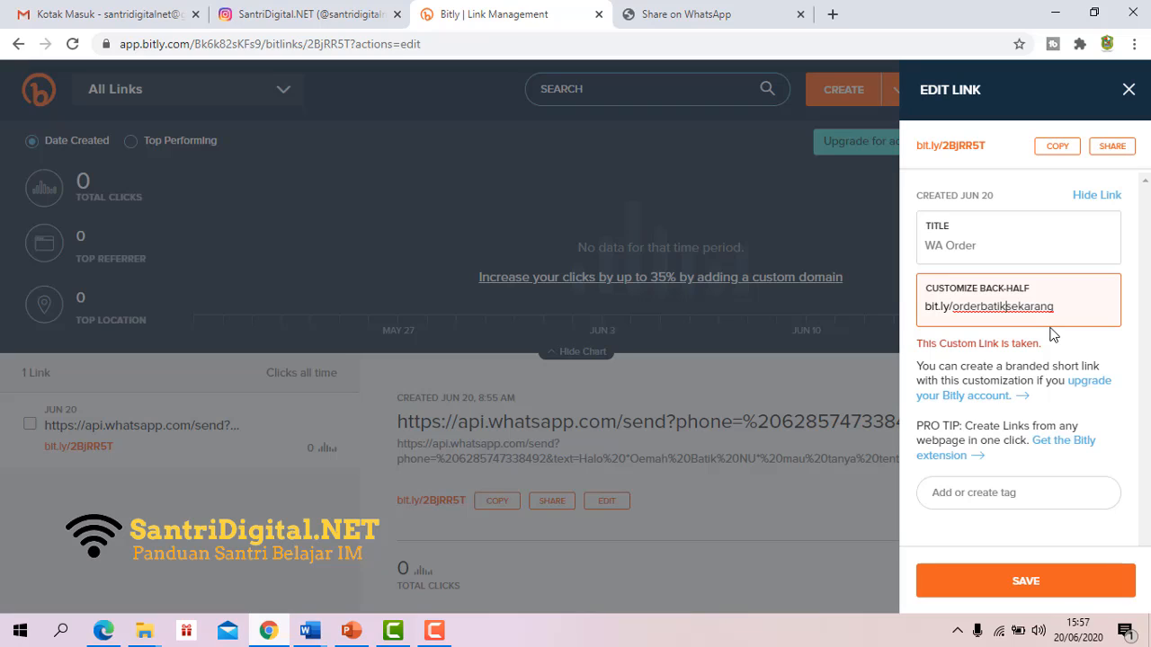
{"action": "type", "text": "nu"}
{"action": "left_click_drag", "start_coordinate": [1067, 306], "coordinate": [1020, 307]}
{"action": "type", "text": "disini"}
{"action": "left_click", "coordinate": [1035, 575]}
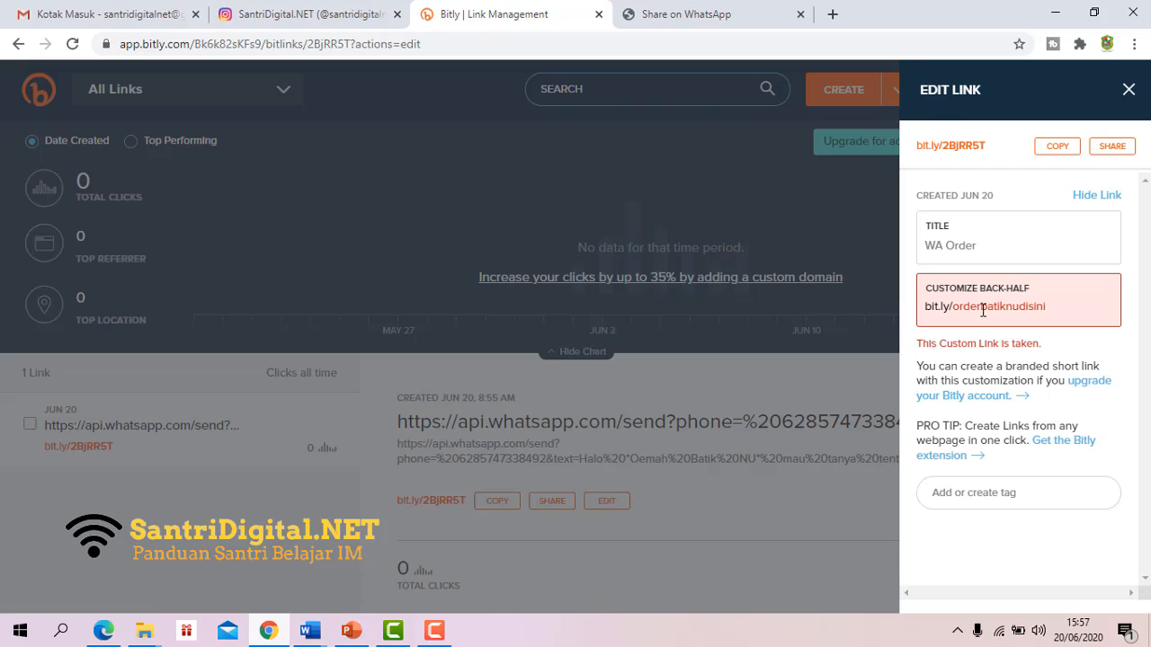
Try to save the WA Order link with the capitalised and shortened custom back-half WAOrderBatikNU.
{"action": "left_click", "coordinate": [953, 307]}
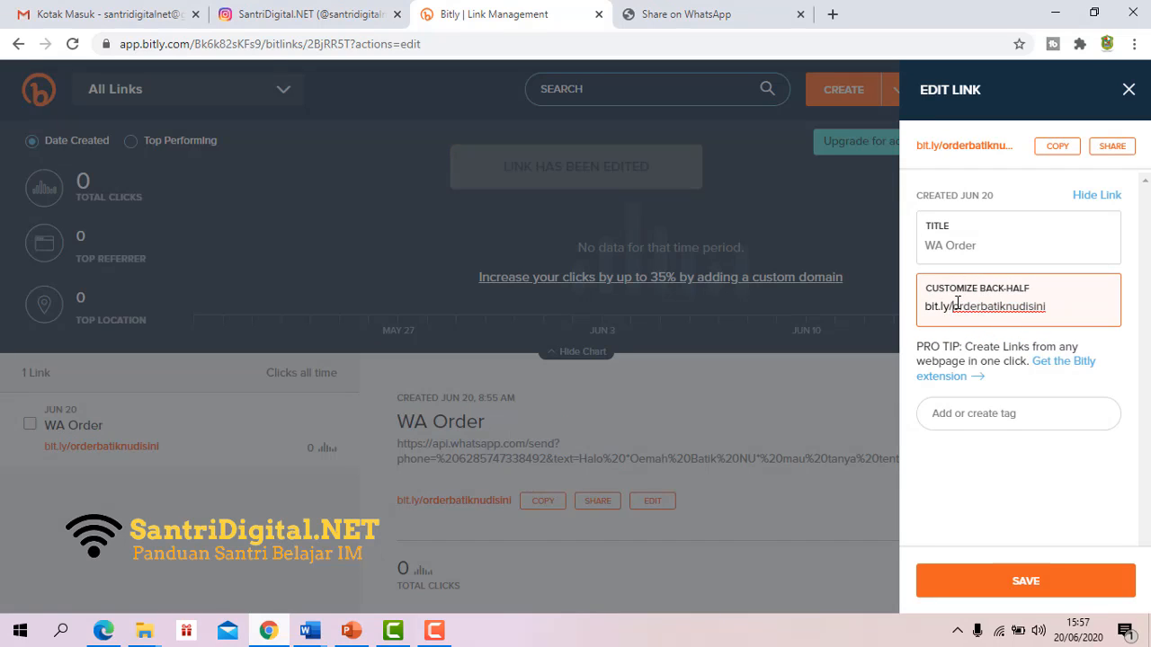
{"action": "type", "text": "WA"}
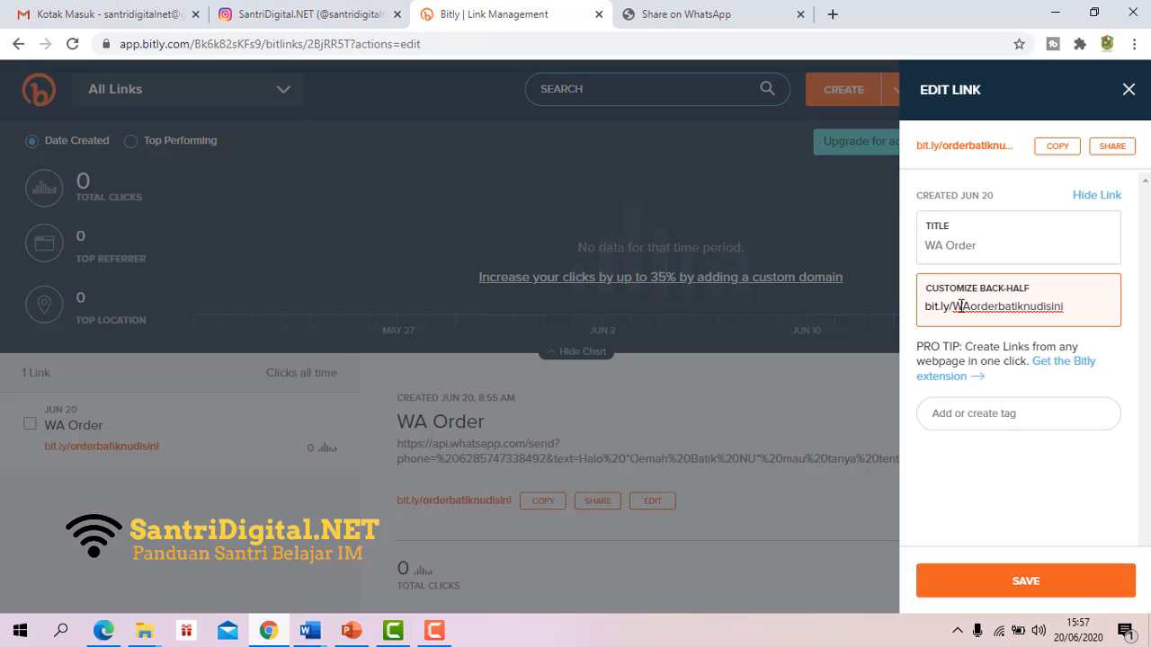
{"action": "key", "text": "Delete"}
{"action": "type", "text": "O"}
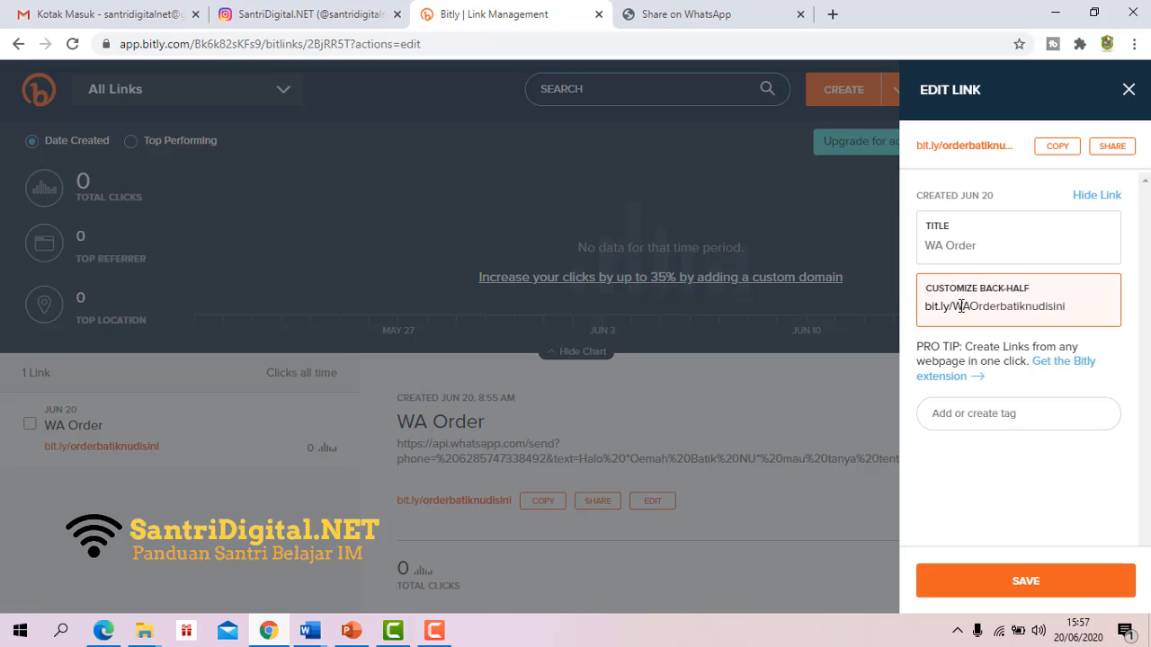
{"action": "left_click", "coordinate": [1005, 306]}
{"action": "key", "text": "Delete"}
{"action": "type", "text": "B"}
{"action": "left_click", "coordinate": [1038, 307]}
{"action": "key", "text": "BackSpace"}
{"action": "key", "text": "BackSpace"}
{"action": "type", "text": "NU"}
{"action": "key", "text": "Delete"}
{"action": "type", "text": "D"}
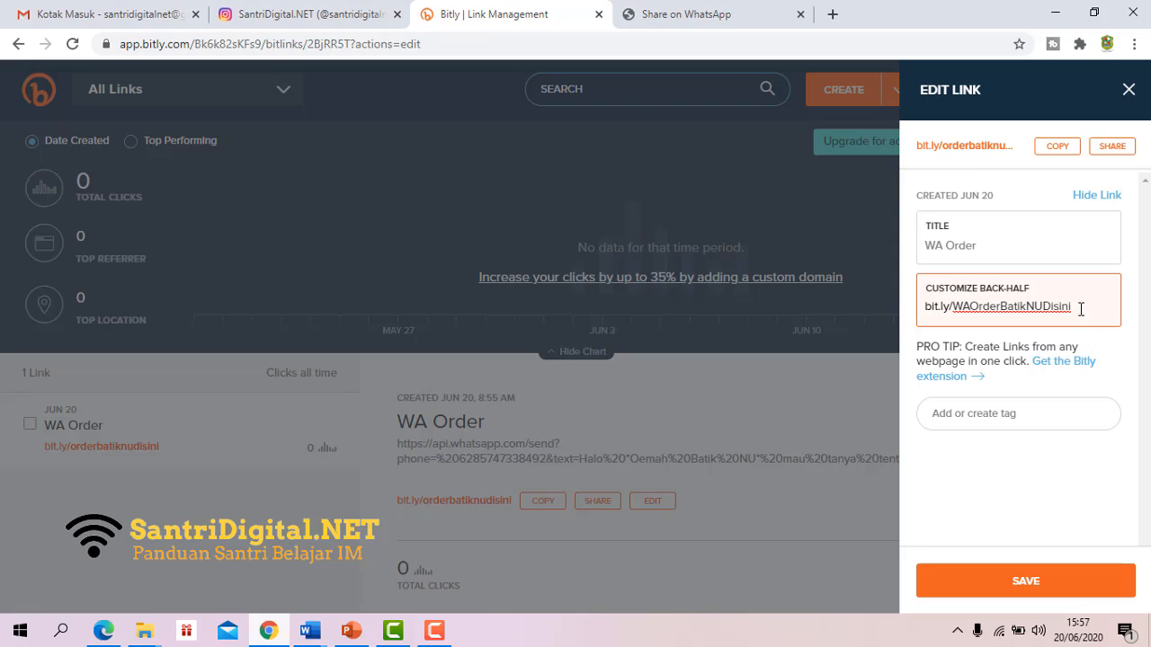
{"action": "key", "text": "BackSpace"}
{"action": "key", "text": "BackSpace"}
{"action": "key", "text": "BackSpace"}
{"action": "key", "text": "BackSpace"}
{"action": "left_click", "coordinate": [1055, 584]}
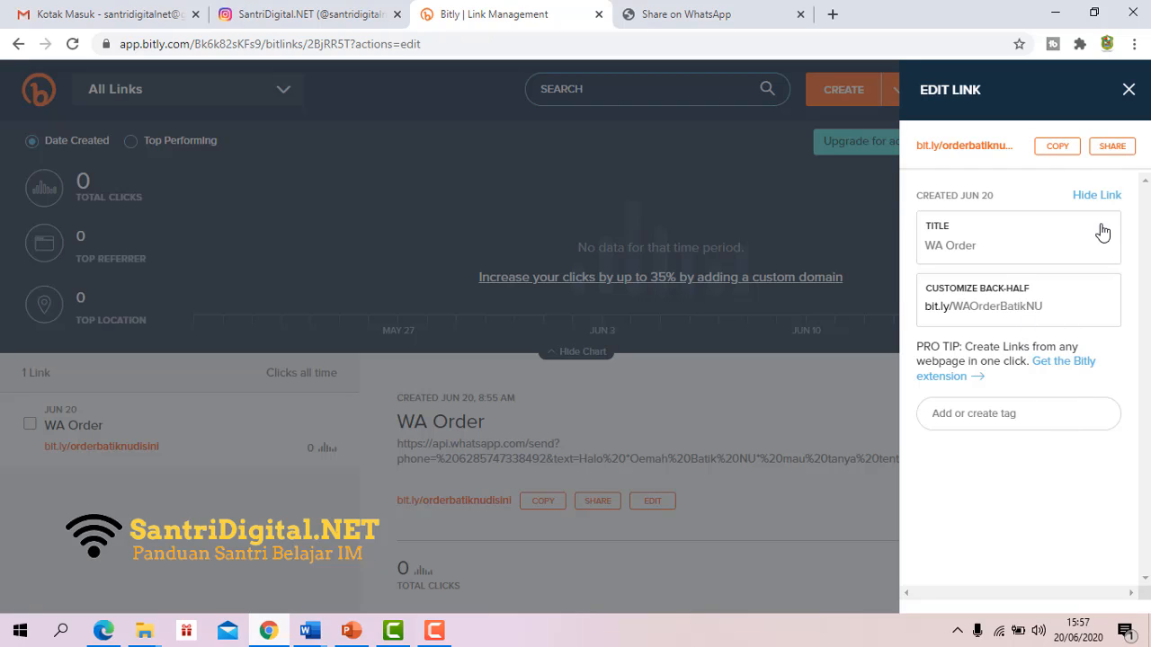
{"action": "left_click", "coordinate": [890, 196]}
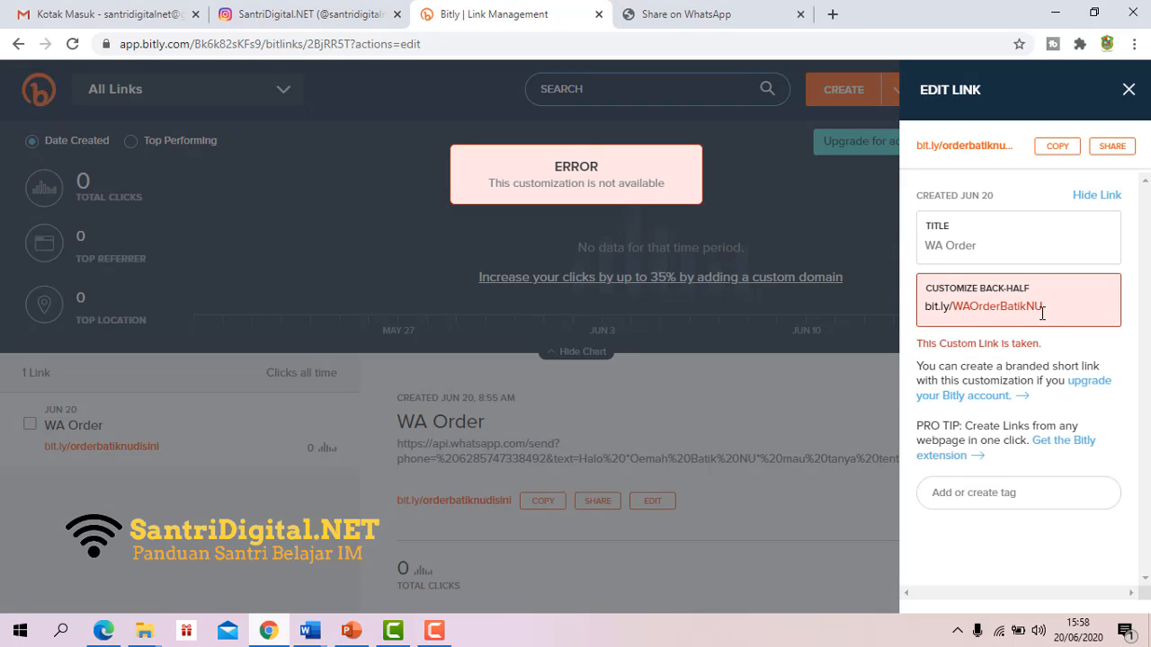
Try to save the WA Order link with the custom back-half orderdisni.
{"action": "left_click_drag", "start_coordinate": [1042, 306], "coordinate": [961, 306]}
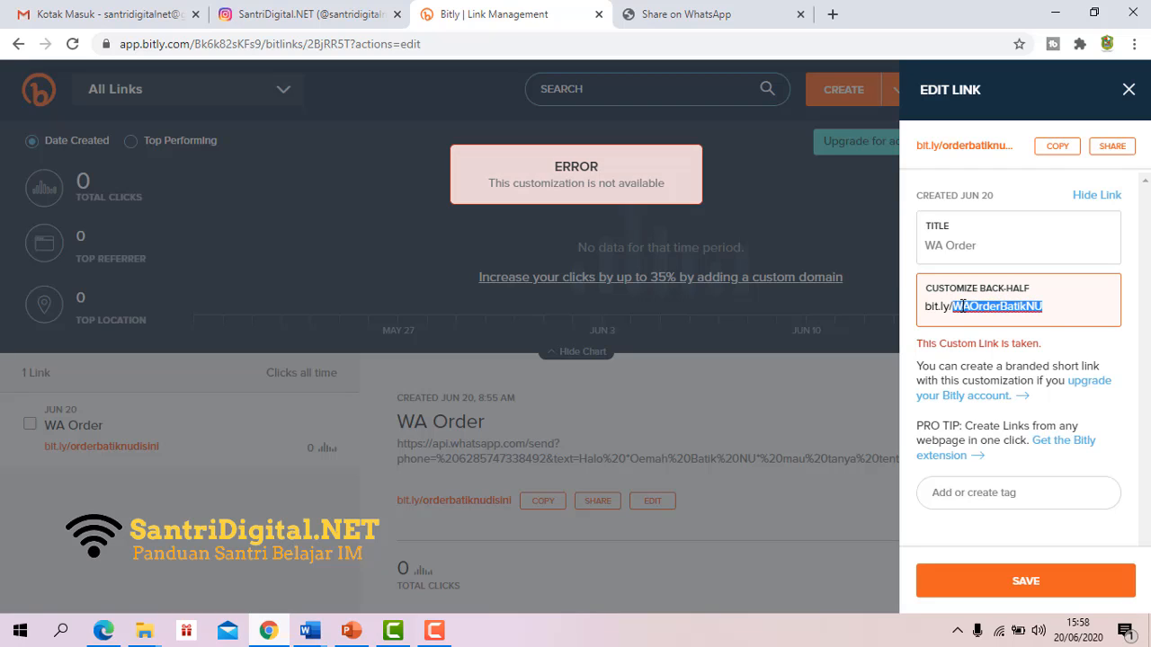
{"action": "type", "text": "order"}
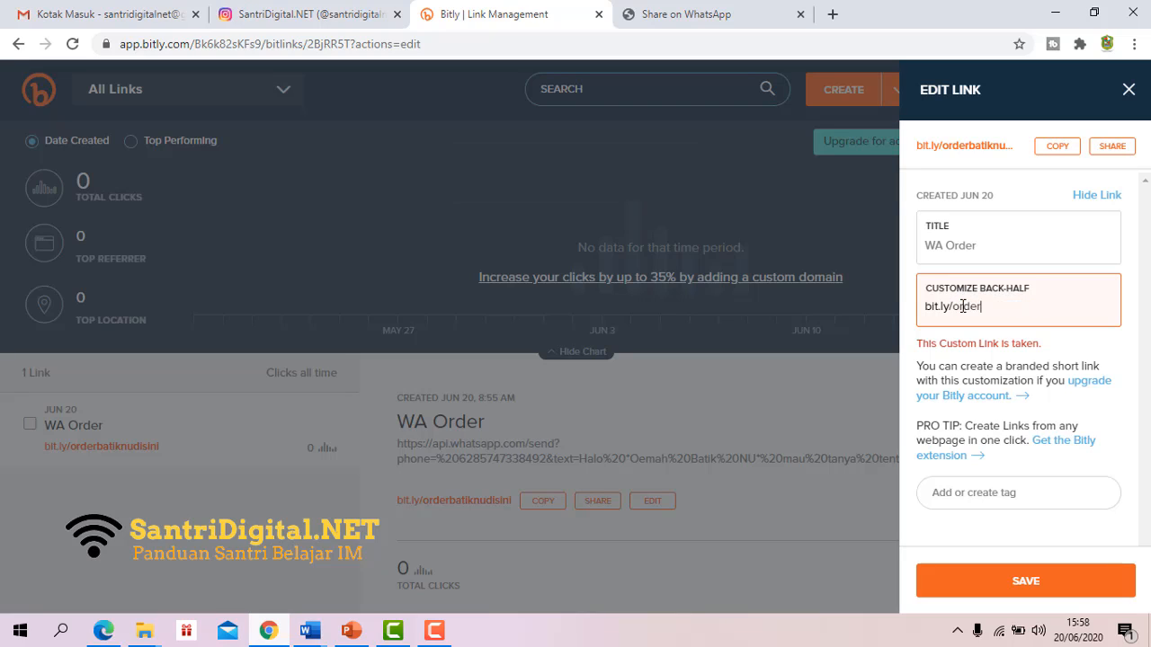
{"action": "type", "text": "disni"}
{"action": "left_click", "coordinate": [1027, 581]}
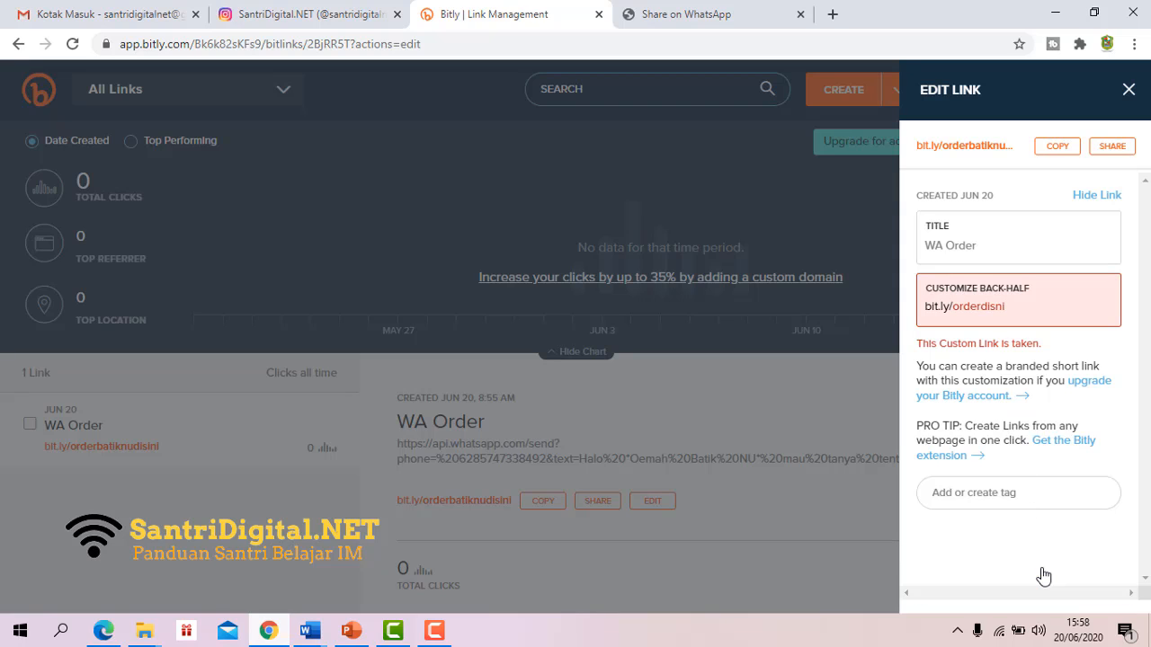
Replace the link's custom back-half with WASantriDigital and save it.
{"action": "left_click", "coordinate": [1013, 306]}
{"action": "left_click_drag", "start_coordinate": [1005, 306], "coordinate": [958, 308]}
{"action": "left_click", "coordinate": [1008, 308]}
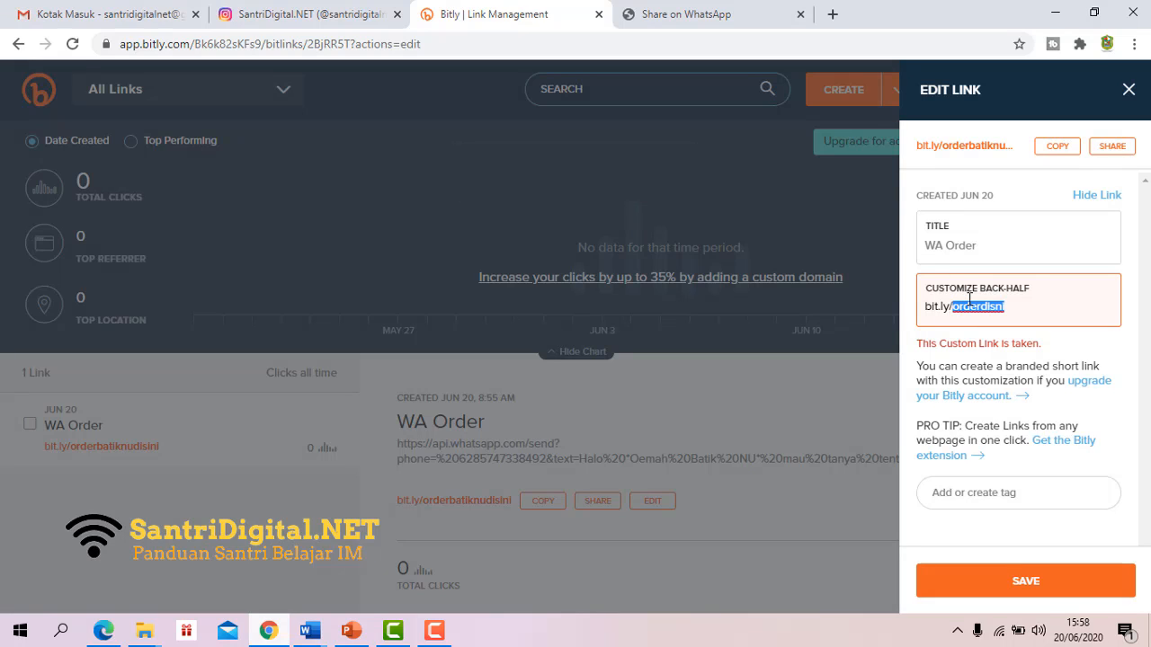
{"action": "type", "text": "w"}
{"action": "left_click", "coordinate": [1044, 307]}
{"action": "left_click", "coordinate": [1076, 591]}
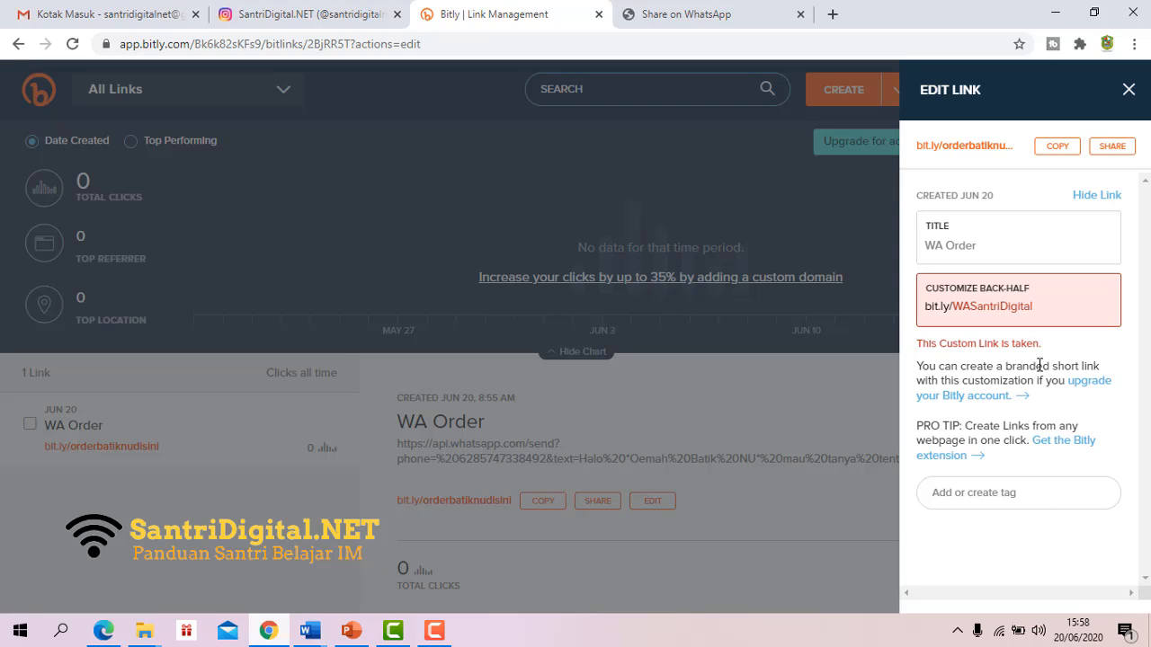
Extend the link's custom back-half to WASantriDigitalNET, without a dot, and save the link.
{"action": "left_click", "coordinate": [1053, 306]}
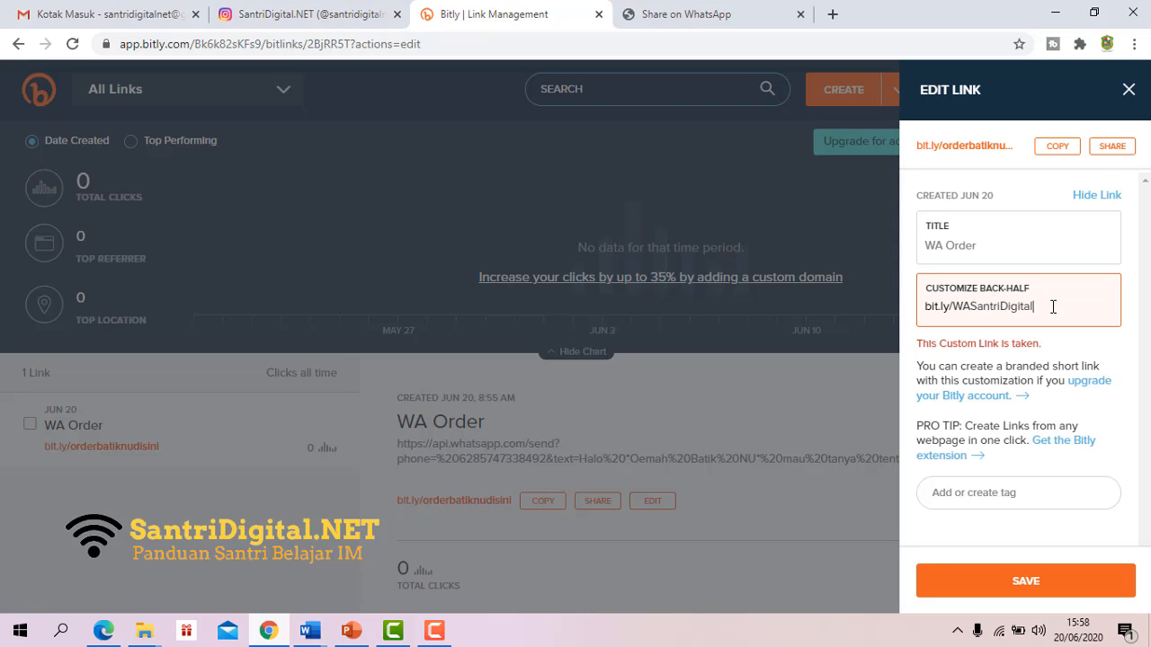
{"action": "left_click", "coordinate": [1069, 590]}
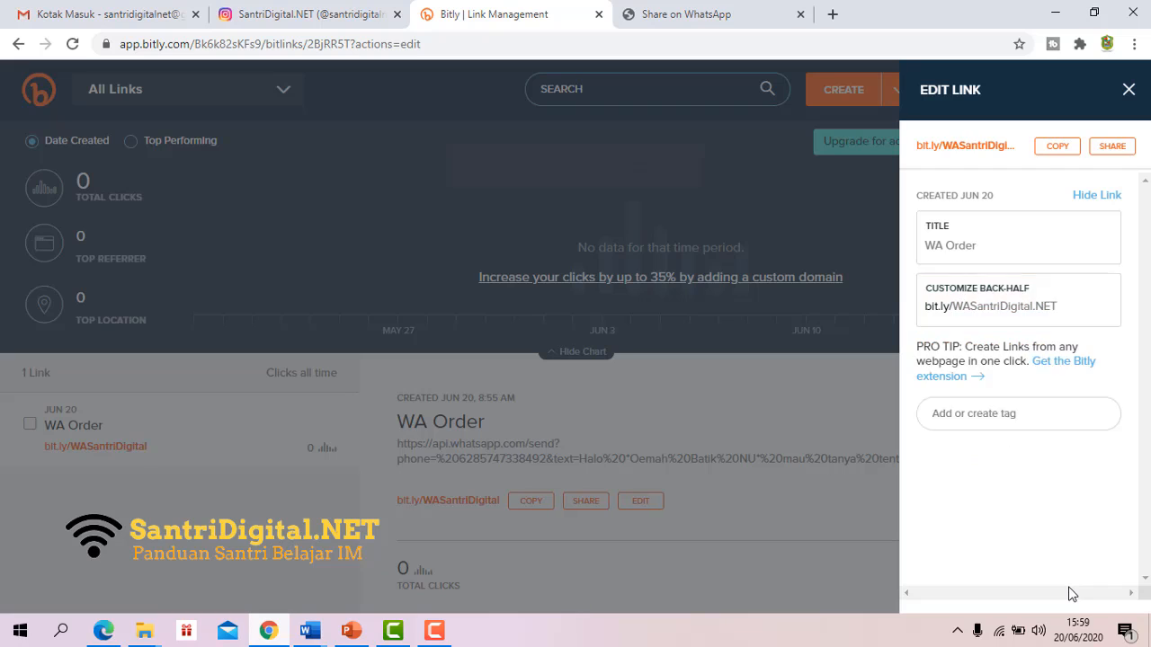
{"action": "left_click", "coordinate": [1041, 309]}
{"action": "key", "text": "BackSpace"}
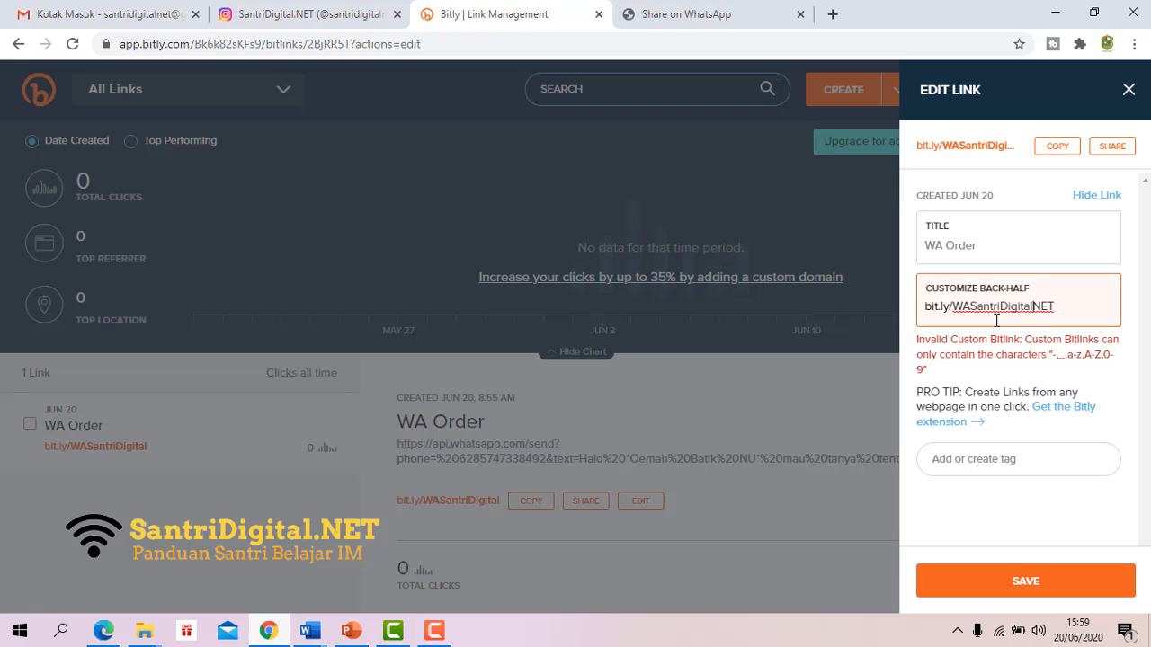
{"action": "left_click", "coordinate": [1050, 580]}
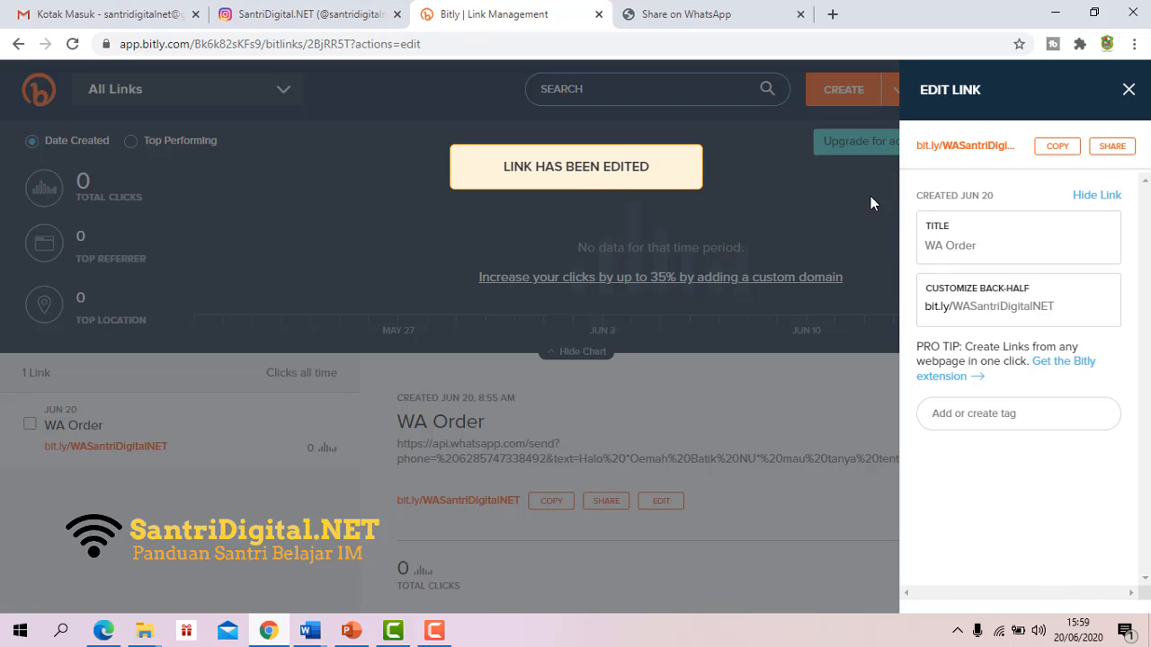
Leave the link editor, copy the WA Order short link, and close the WhatsApp share page.
{"action": "left_click", "coordinate": [1128, 90]}
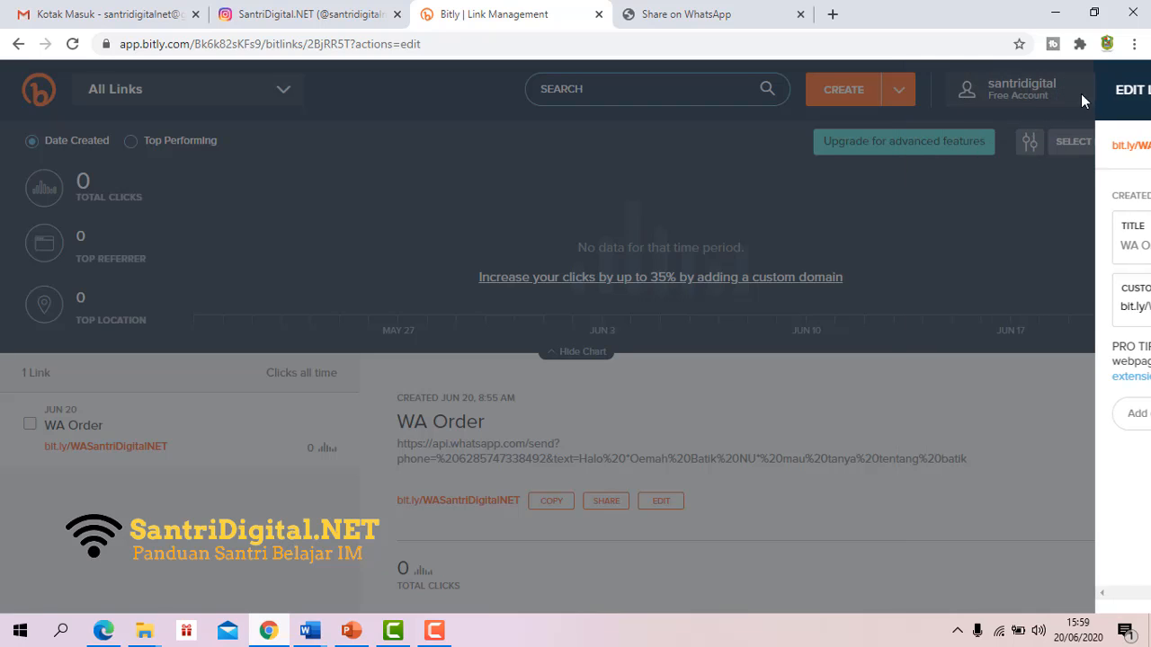
{"action": "scroll", "coordinate": [450, 535], "scroll_direction": "down", "scroll_amount": 1}
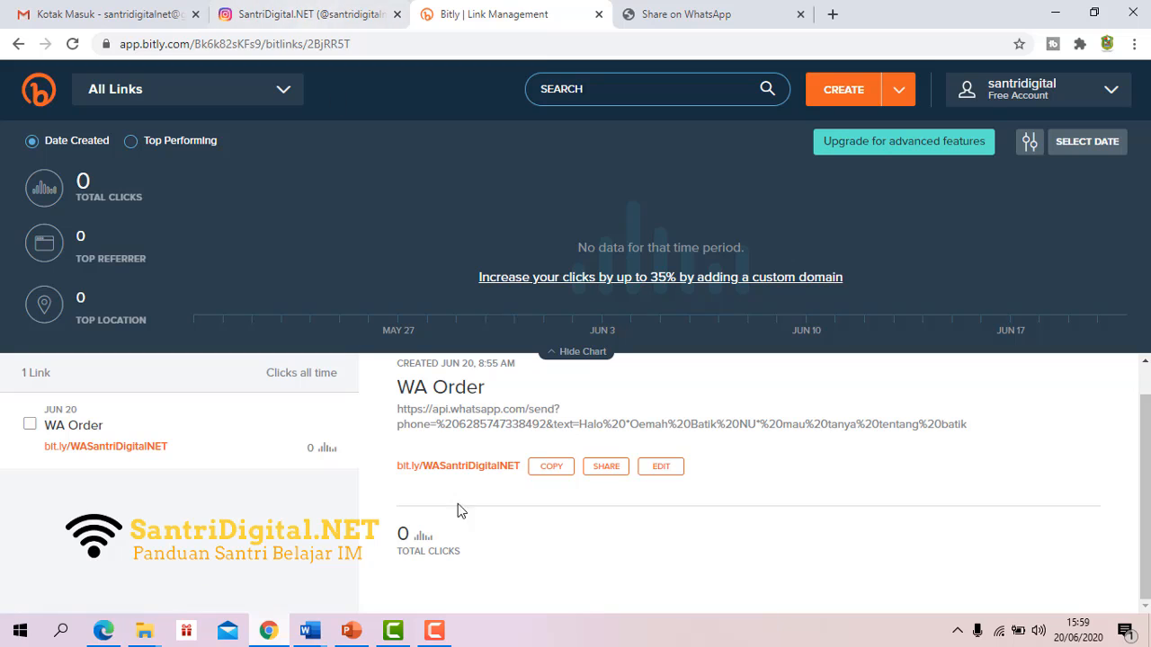
{"action": "left_click", "coordinate": [571, 474]}
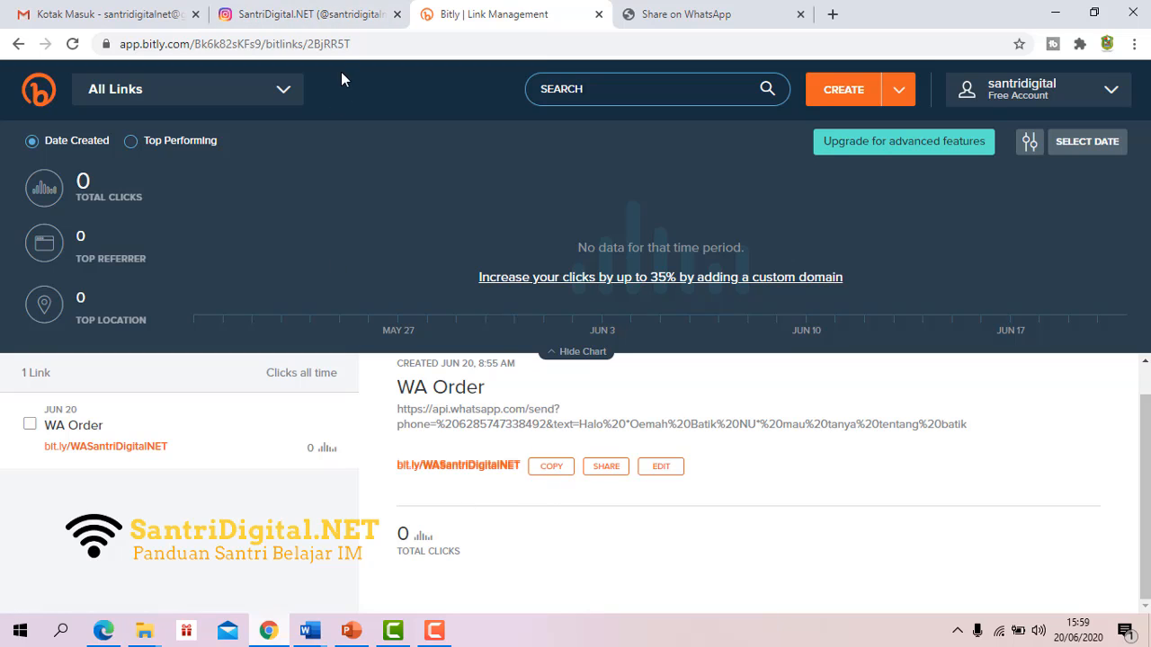
{"action": "left_click", "coordinate": [696, 13]}
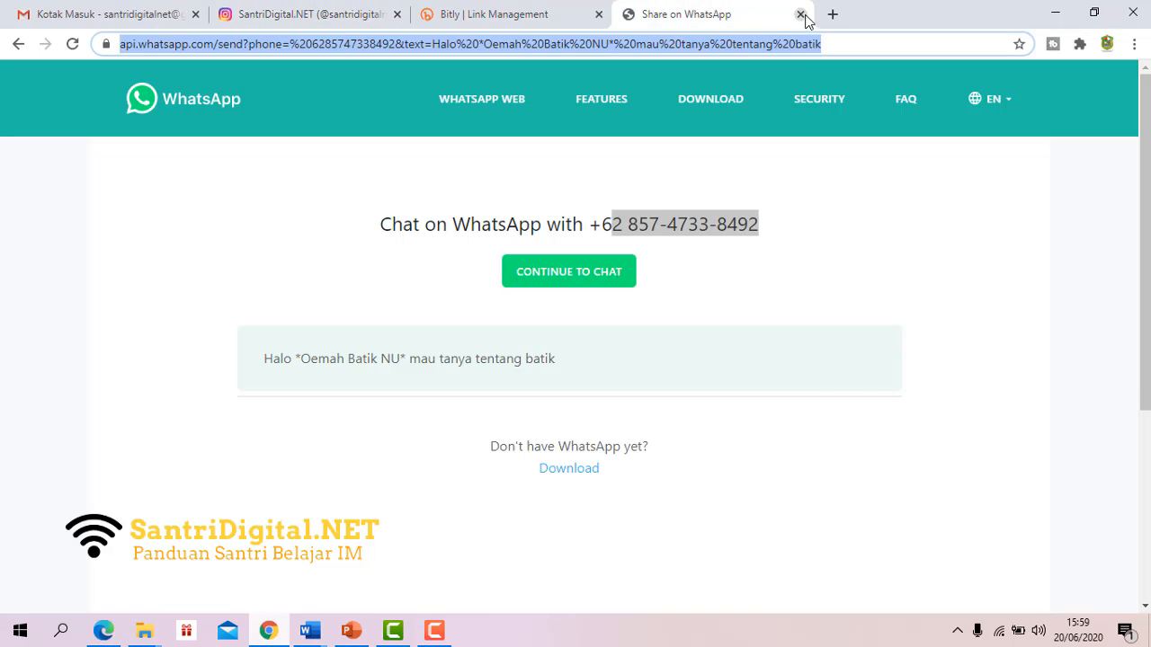
{"action": "left_click", "coordinate": [800, 14]}
Switch to the santridigitalnet Instagram profile and open its profile editing form.
{"action": "left_click", "coordinate": [378, 13]}
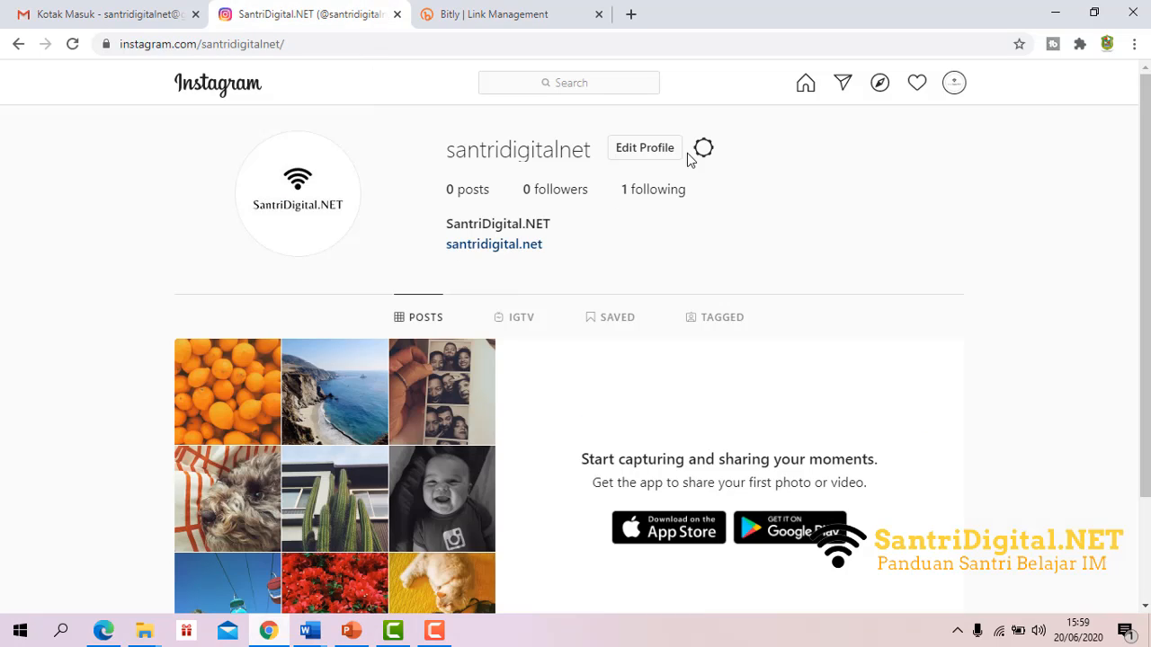
{"action": "left_click", "coordinate": [659, 153]}
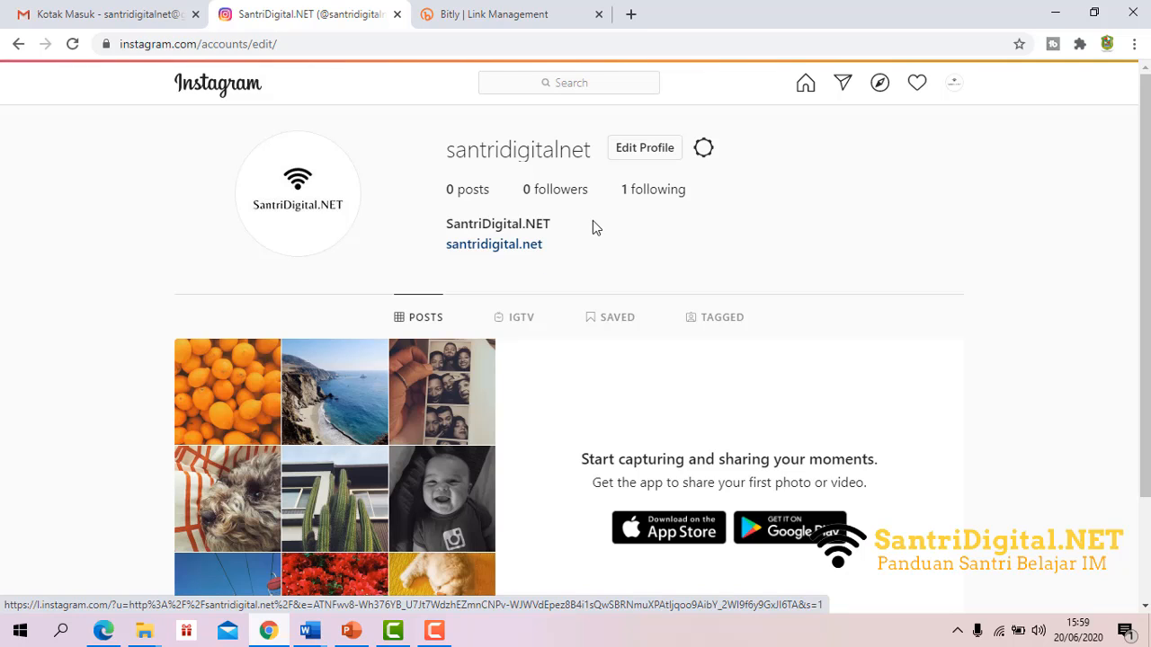
{"action": "left_click", "coordinate": [527, 20]}
{"action": "left_click", "coordinate": [321, 22]}
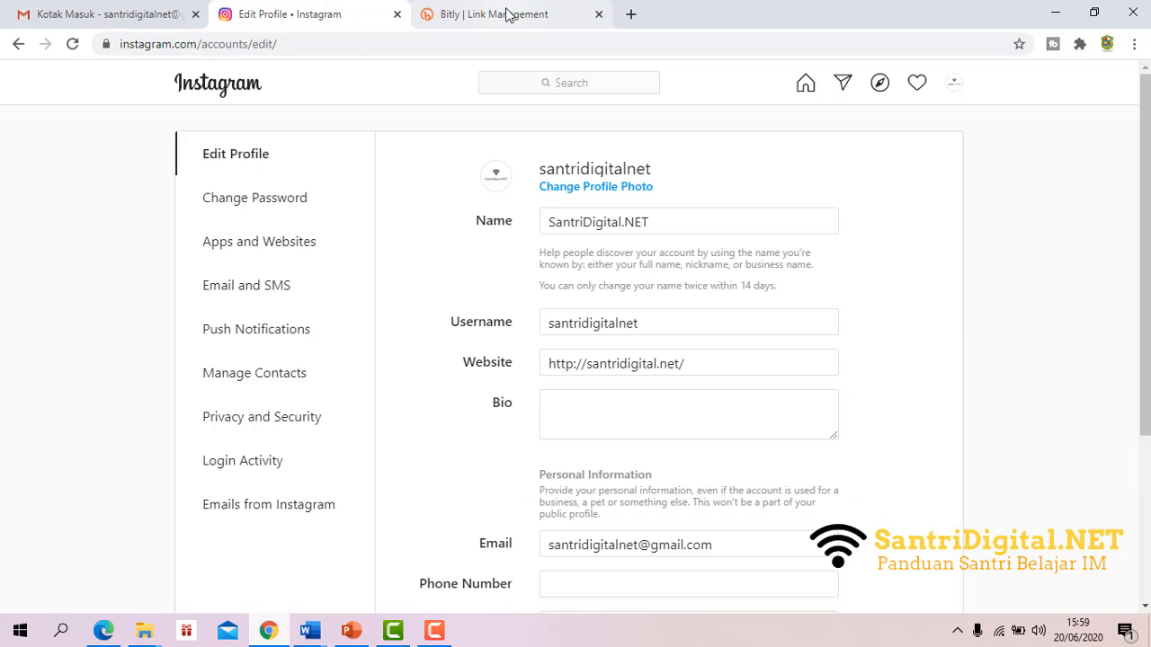
{"action": "left_click", "coordinate": [684, 364]}
{"action": "left_click_drag", "start_coordinate": [589, 357], "coordinate": [537, 370]}
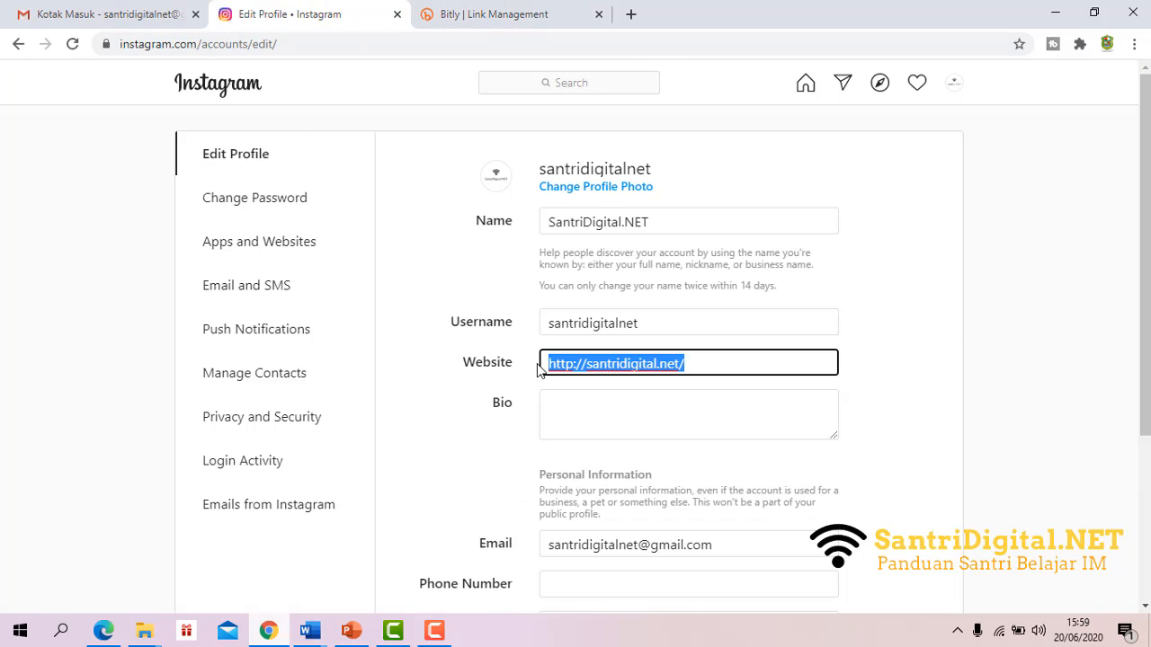
{"action": "key", "text": "ctrl+v"}
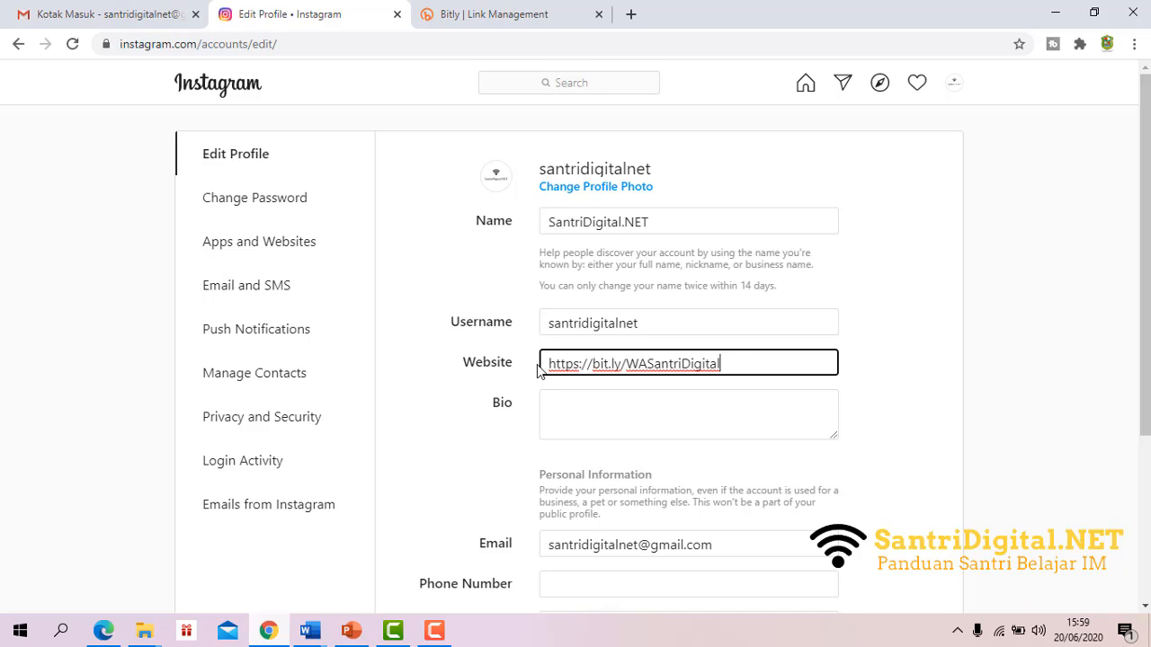
{"action": "scroll", "coordinate": [650, 393], "scroll_direction": "down", "scroll_amount": 3}
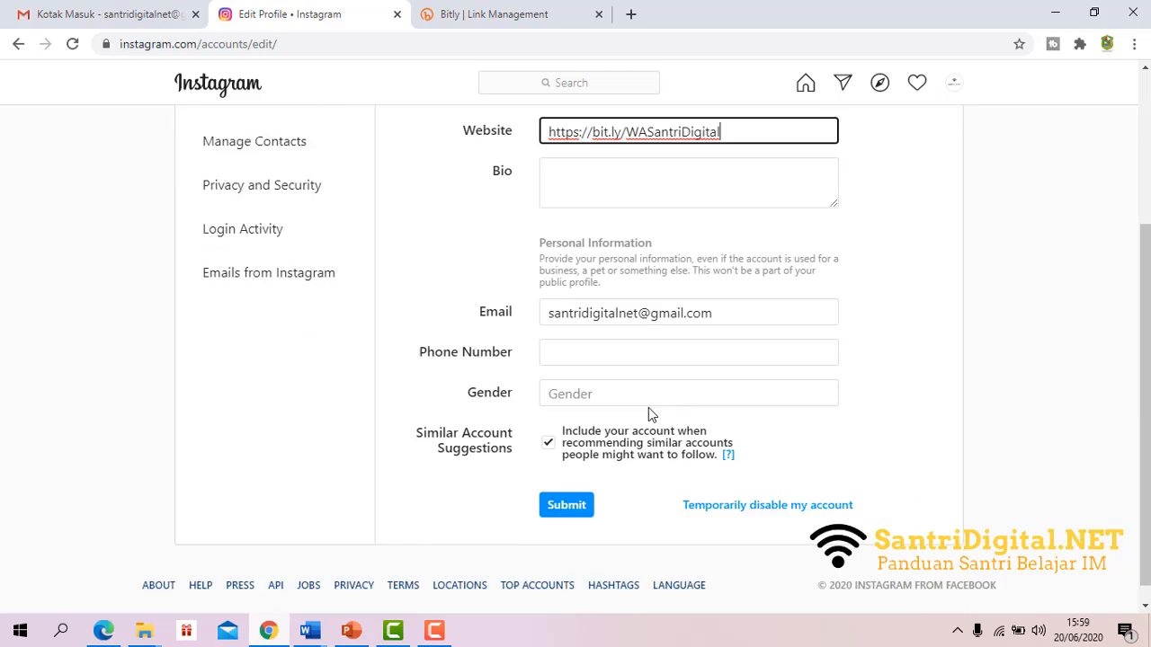
{"action": "left_click", "coordinate": [582, 495]}
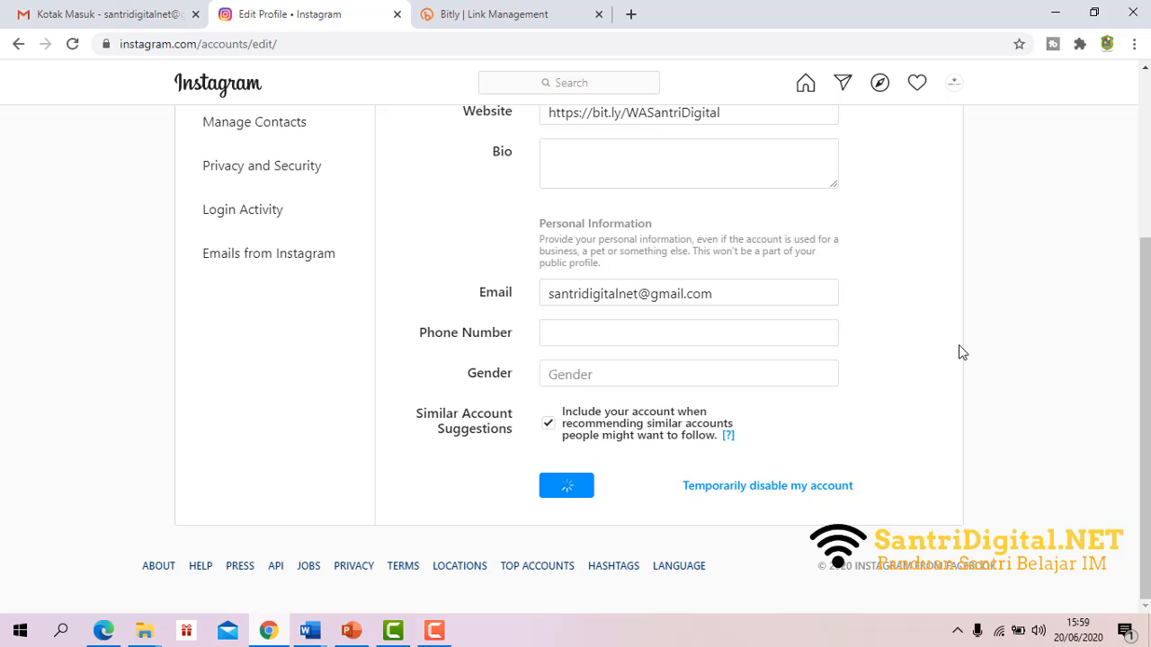
{"action": "scroll", "coordinate": [960, 355], "scroll_direction": "up", "scroll_amount": 2}
{"action": "scroll", "coordinate": [962, 349], "scroll_direction": "down", "scroll_amount": 1}
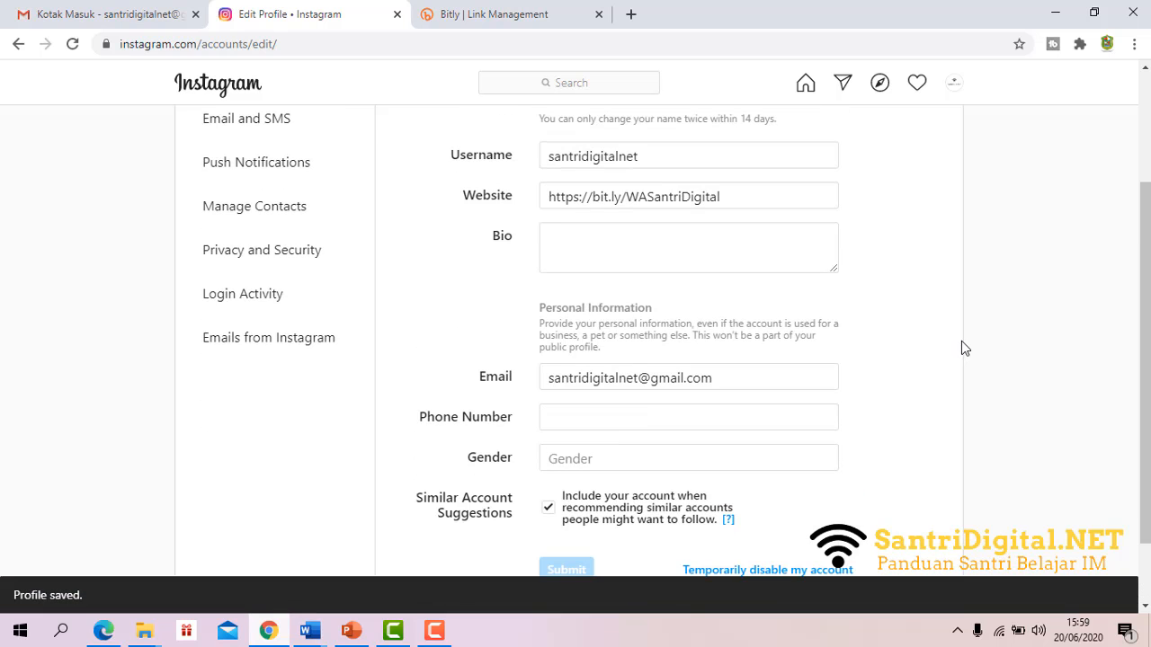
{"action": "scroll", "coordinate": [961, 347], "scroll_direction": "down", "scroll_amount": 1}
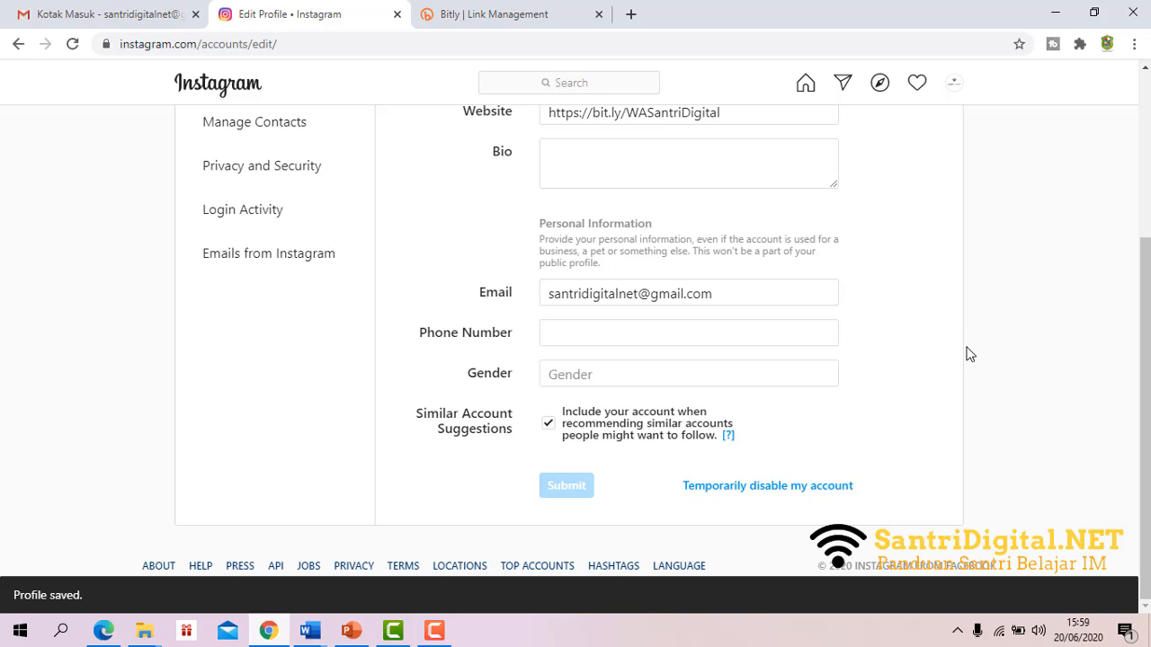
{"action": "scroll", "coordinate": [975, 358], "scroll_direction": "up", "scroll_amount": 3}
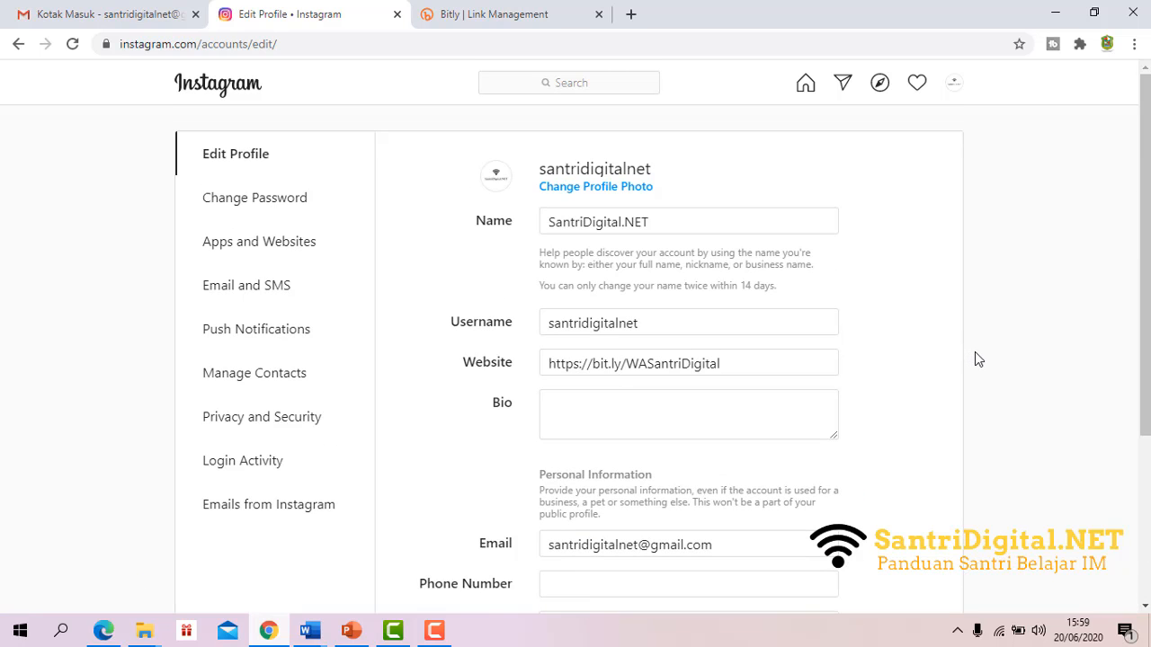
{"action": "scroll", "coordinate": [979, 358], "scroll_direction": "down", "scroll_amount": 3}
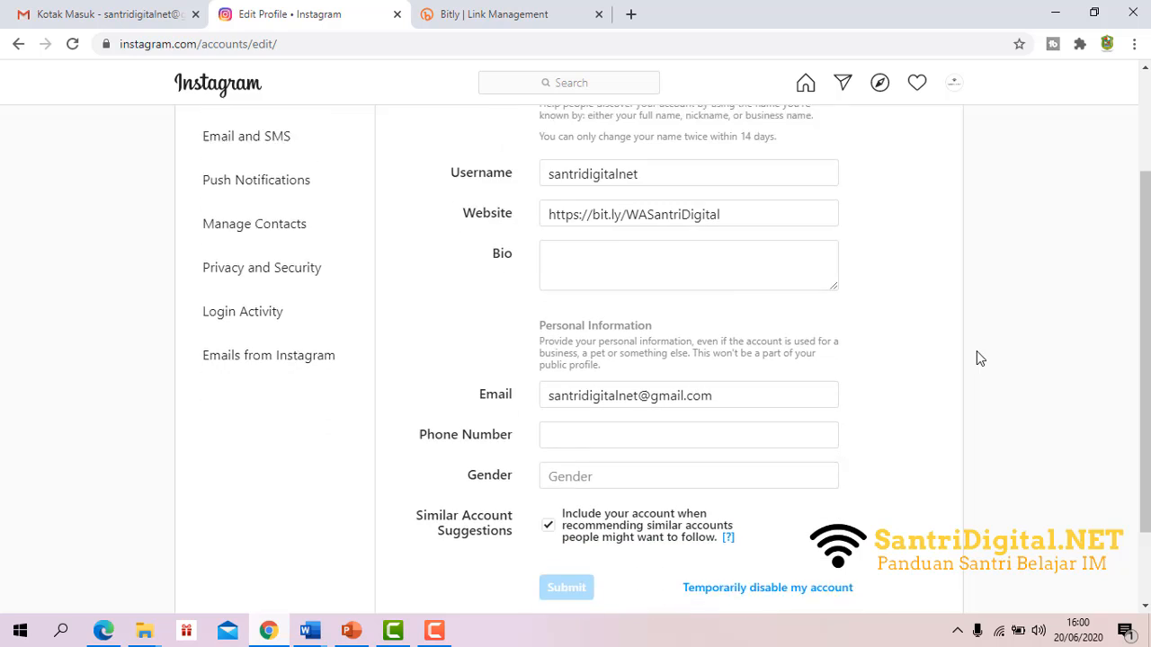
{"action": "scroll", "coordinate": [978, 357], "scroll_direction": "up", "scroll_amount": 3}
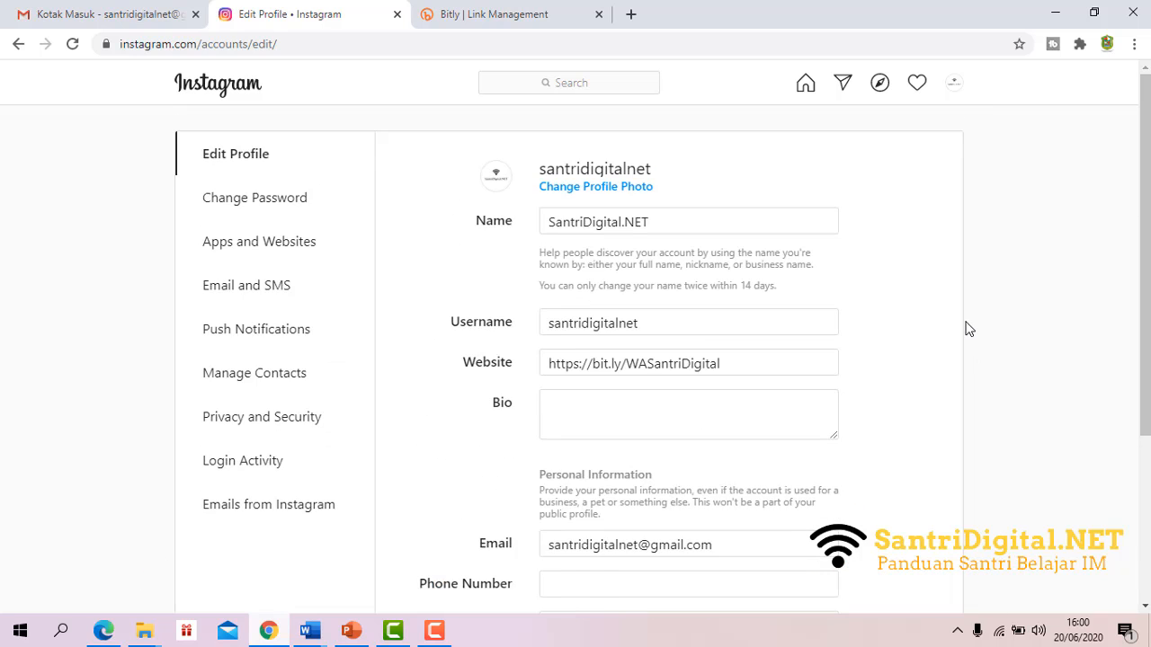
{"action": "scroll", "coordinate": [968, 329], "scroll_direction": "down", "scroll_amount": 3}
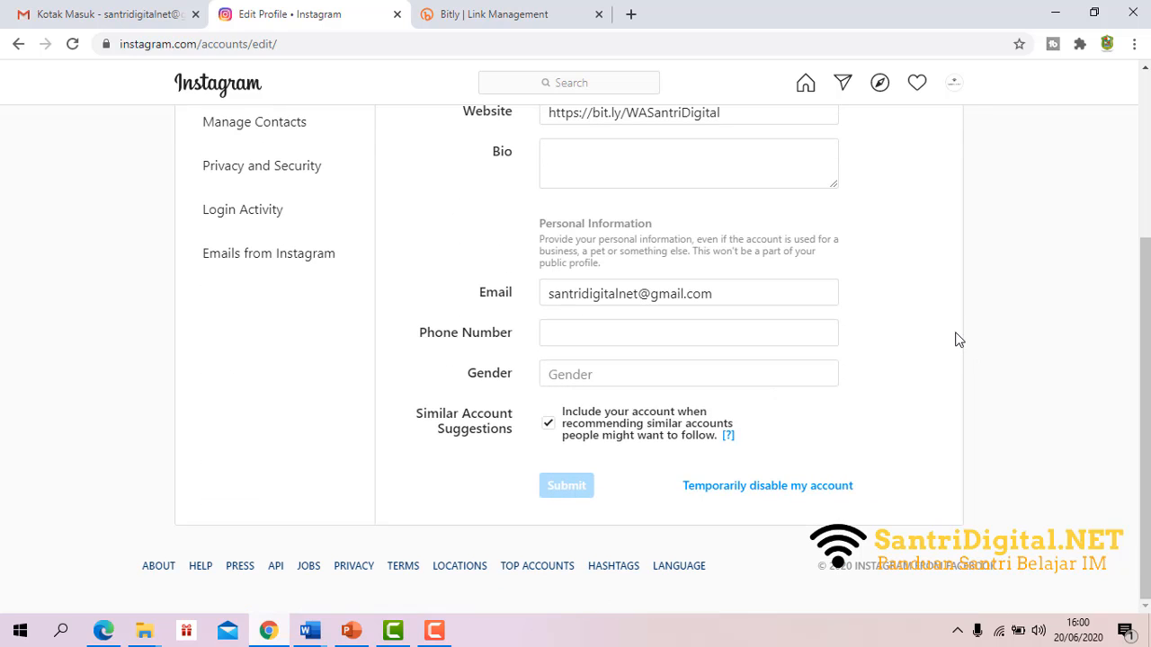
{"action": "scroll", "coordinate": [959, 339], "scroll_direction": "up", "scroll_amount": 3}
Open the public view of the Instagram profile to check its website link.
{"action": "left_click", "coordinate": [956, 97]}
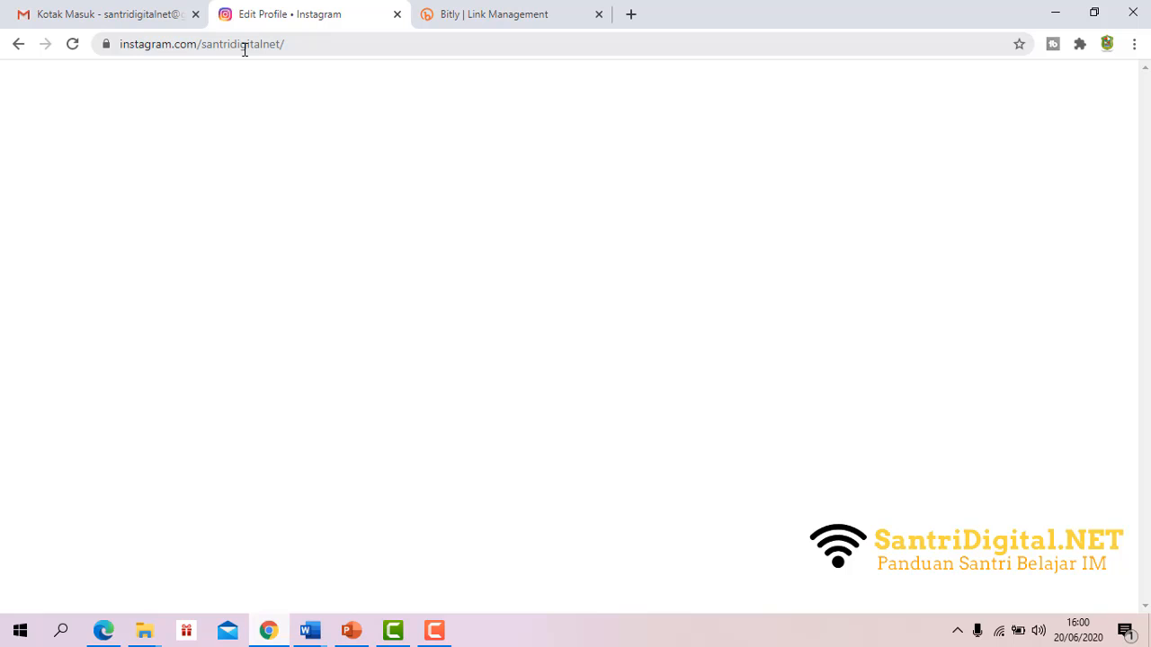
{"action": "left_click", "coordinate": [19, 44]}
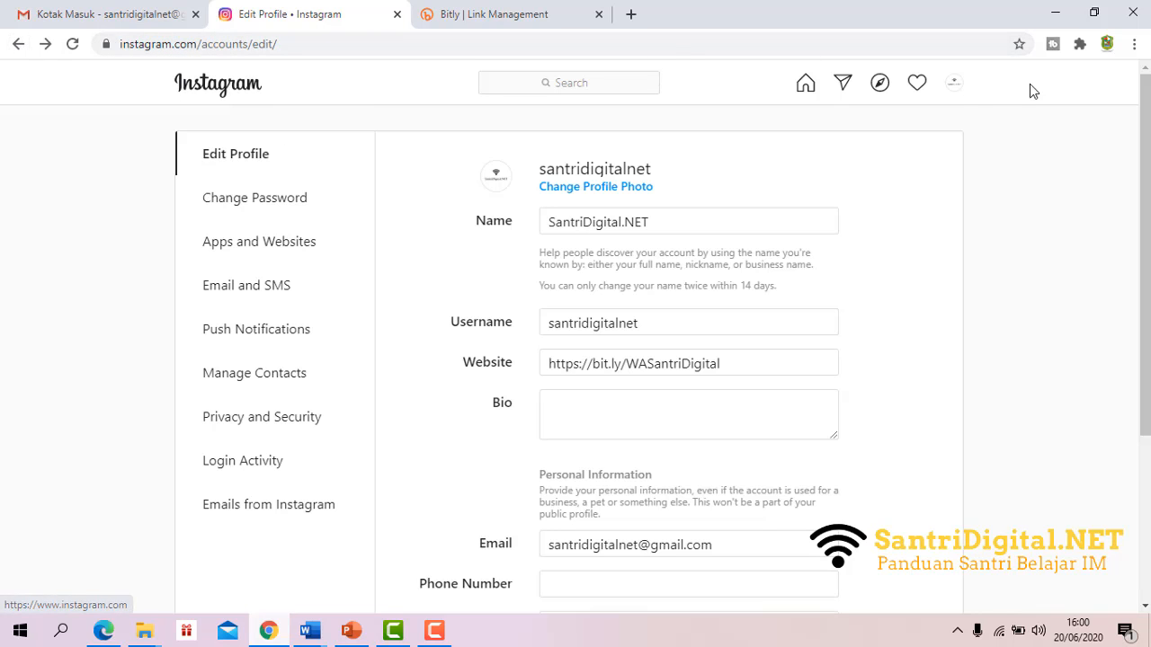
{"action": "left_click", "coordinate": [955, 86]}
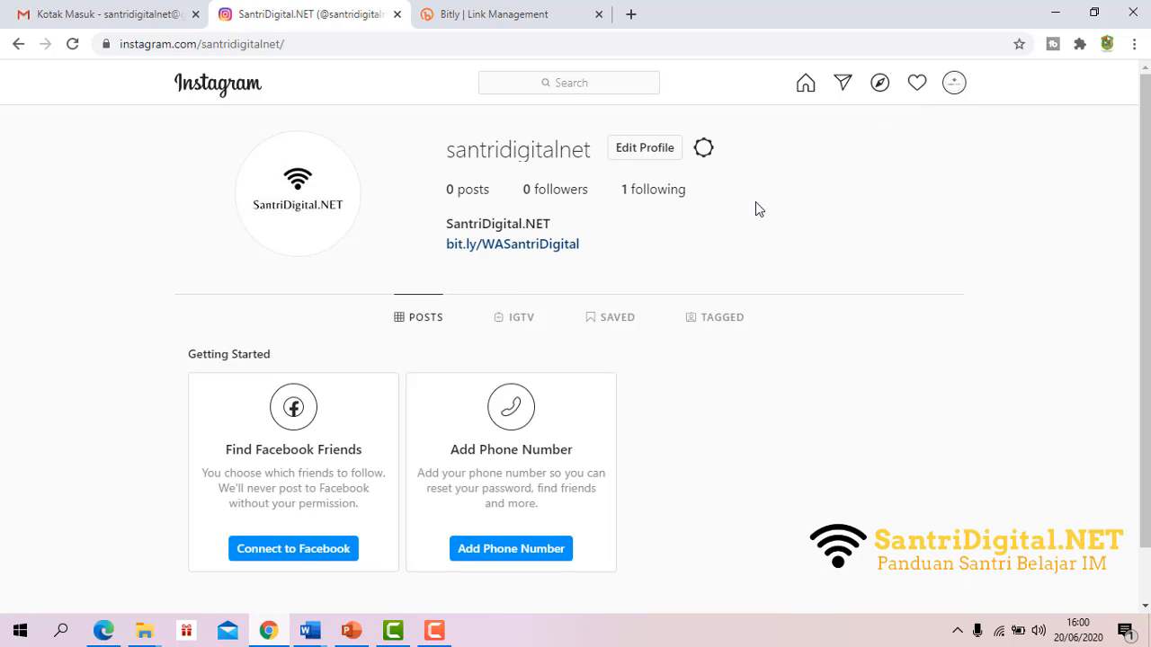
Test the bit.ly/WASantriDigital link from the Instagram profile, then close the WhatsApp page it opens.
{"action": "left_click", "coordinate": [519, 257]}
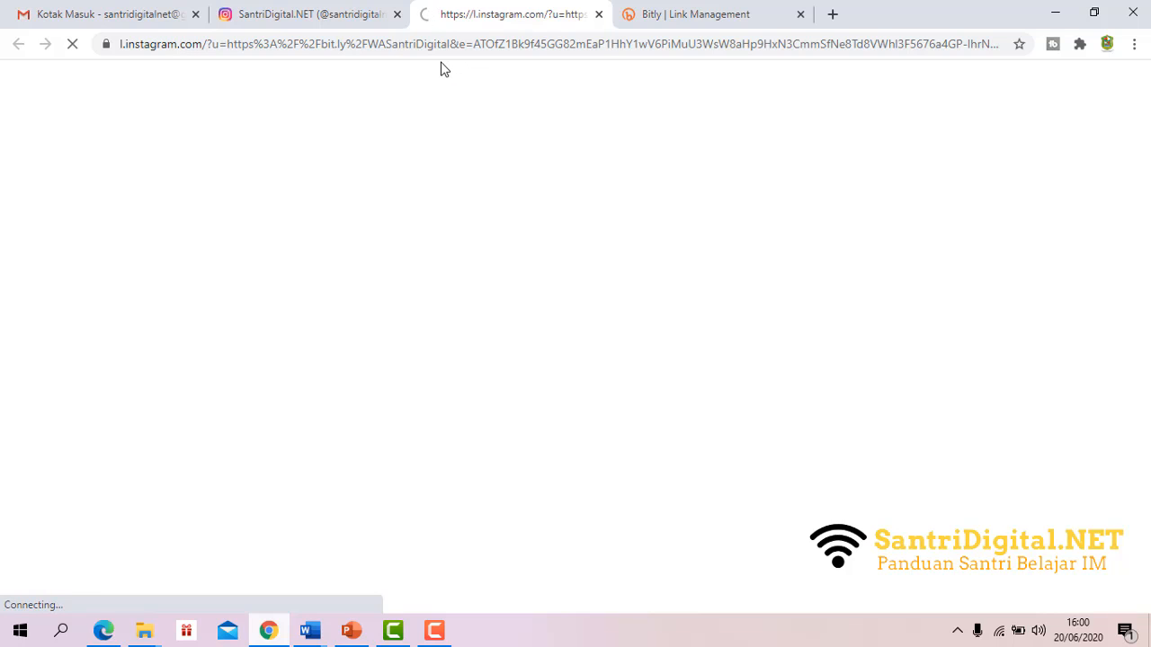
{"action": "left_click", "coordinate": [670, 14]}
{"action": "left_click", "coordinate": [542, 13]}
{"action": "left_click", "coordinate": [297, 13]}
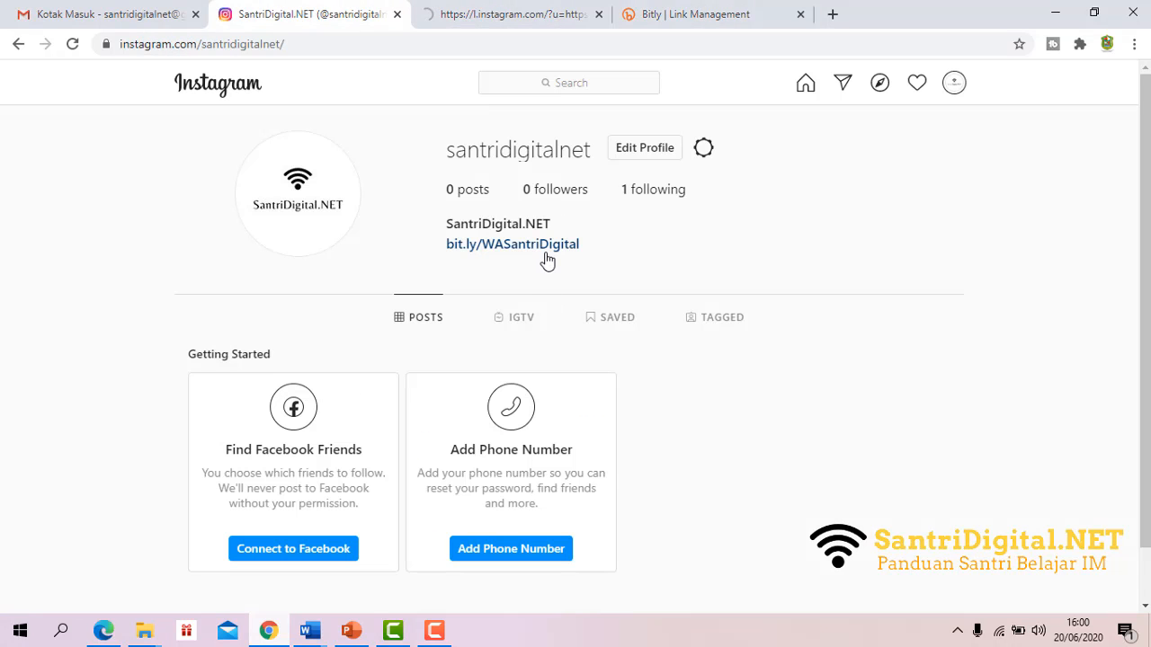
{"action": "left_click", "coordinate": [501, 11]}
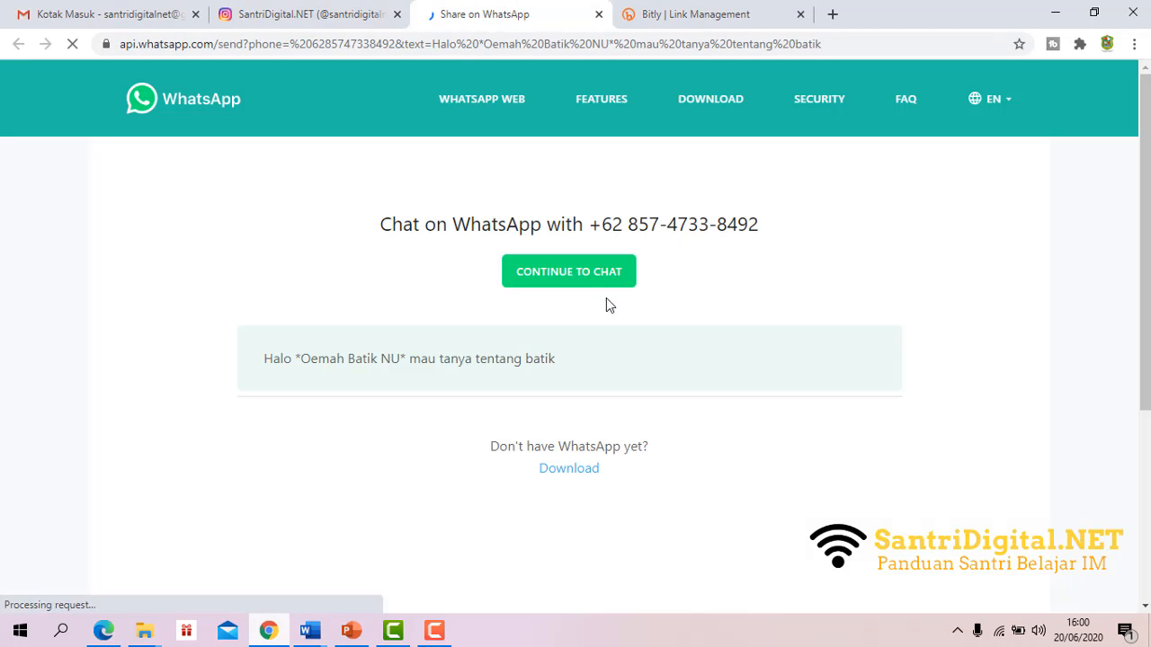
{"action": "left_click", "coordinate": [597, 14]}
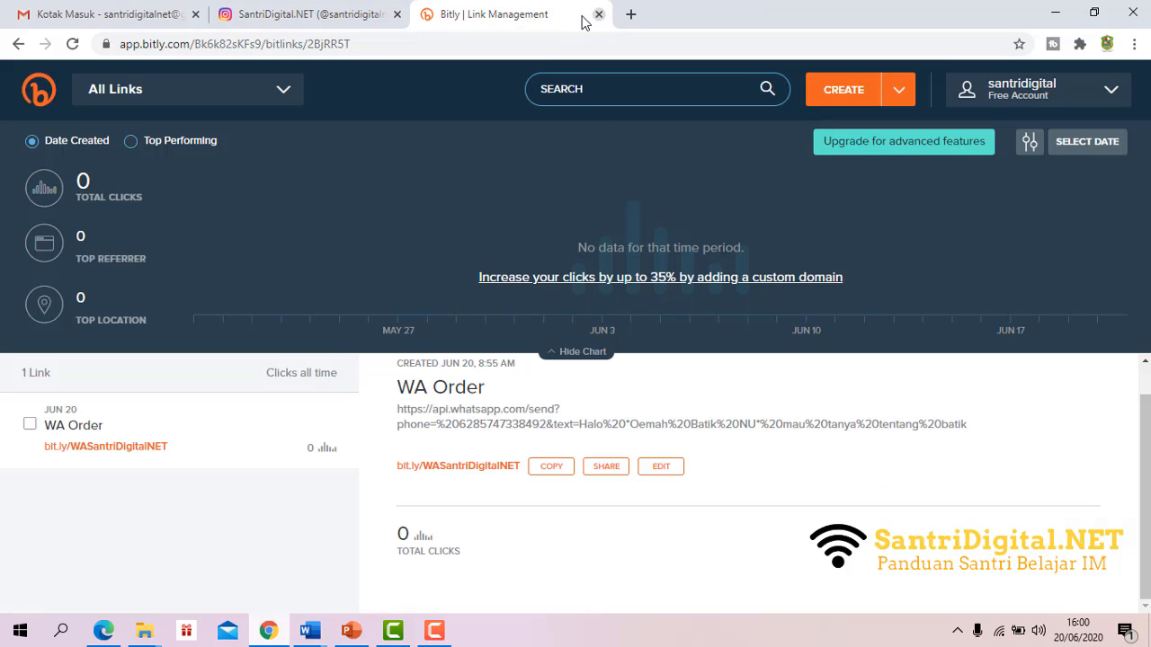
Open the creator's YouTube channel in a new browser tab by entering the channel name and youtobe.
{"action": "left_click", "coordinate": [630, 15]}
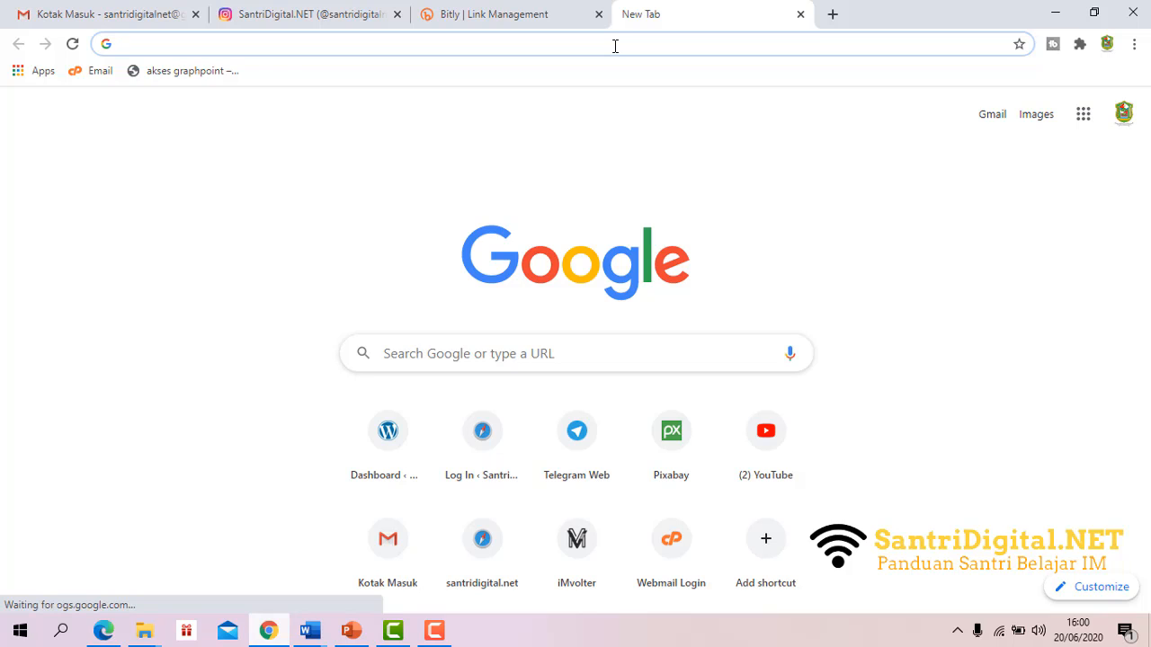
{"action": "type", "text": "yao"}
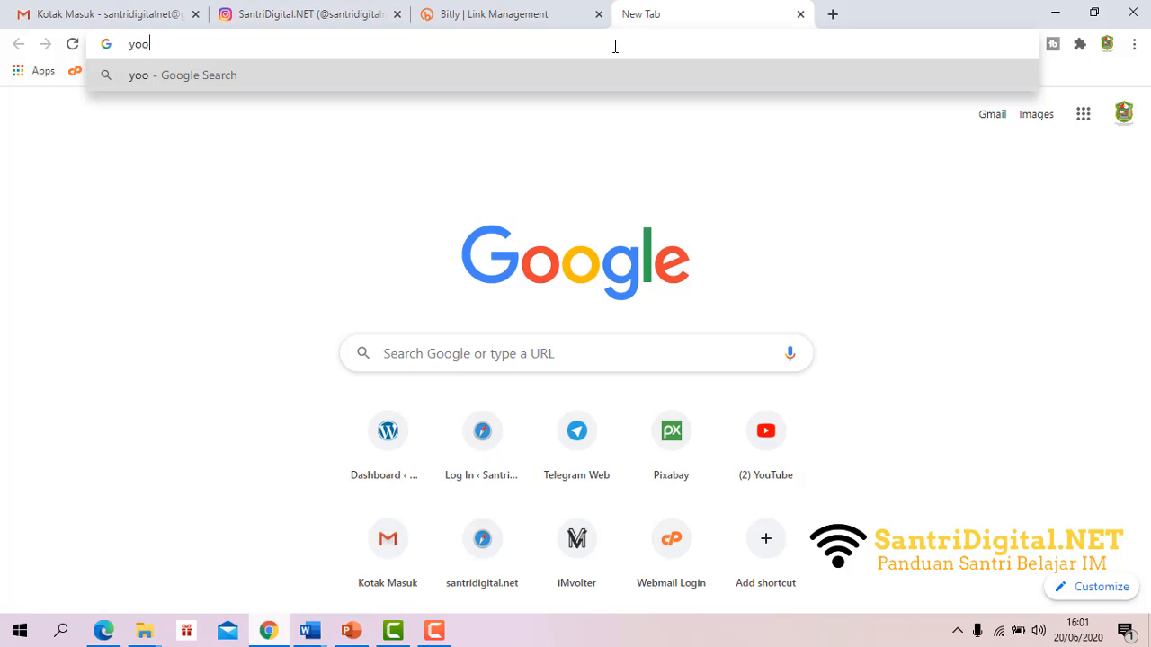
{"action": "key", "text": "BackSpace"}
{"action": "key", "text": "BackSpace"}
{"action": "type", "text": "o"}
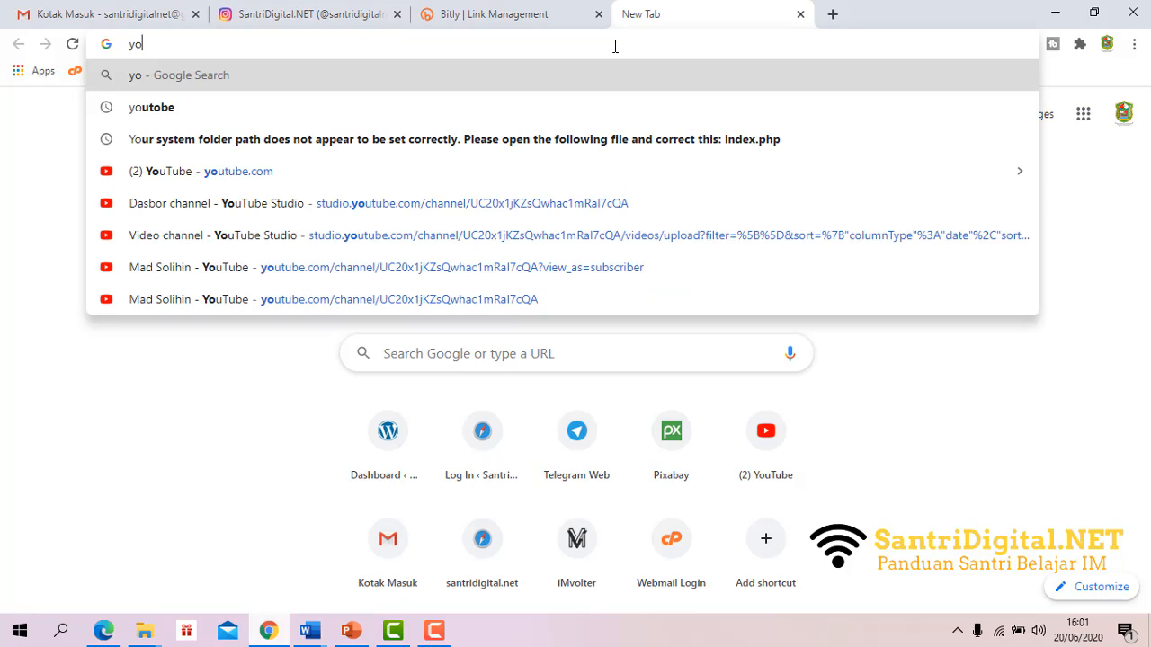
{"action": "key", "text": "BackSpace"}
{"action": "key", "text": "BackSpace"}
{"action": "type", "text": "mad "}
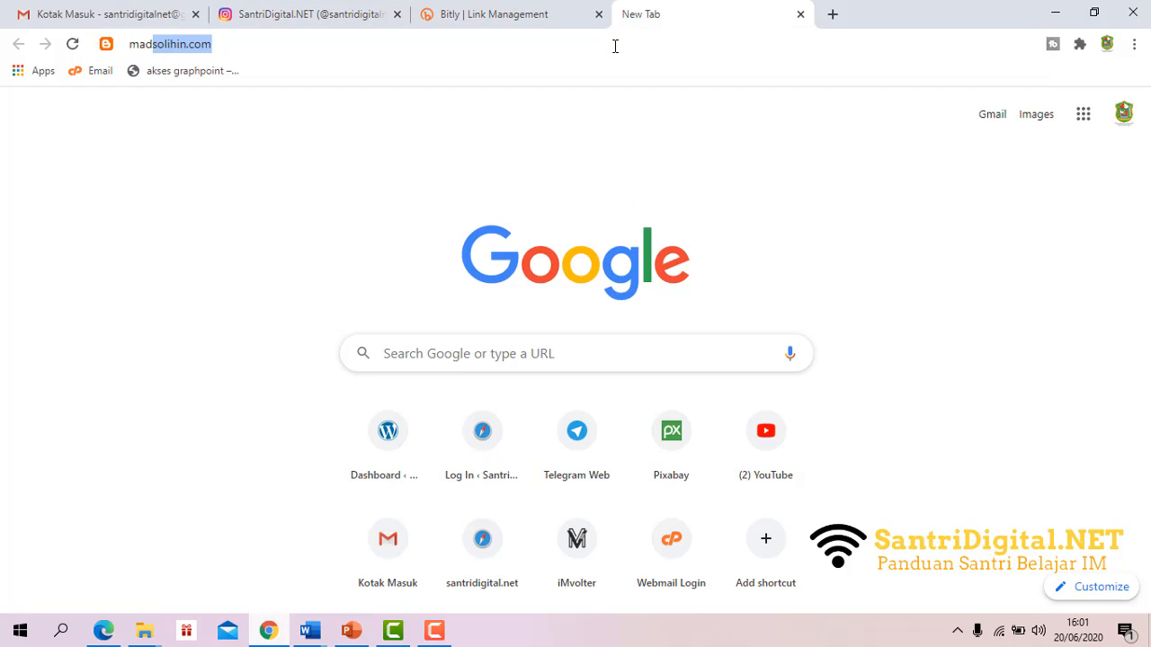
{"action": "type", "text": "solihin"}
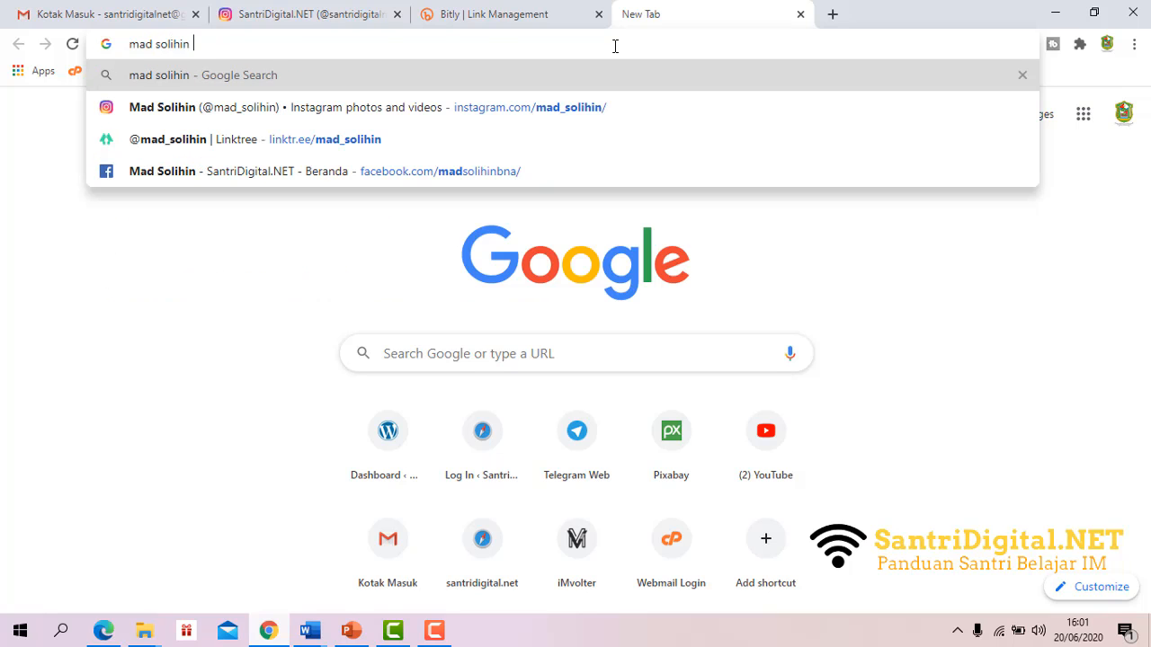
{"action": "type", "text": " youtobe"}
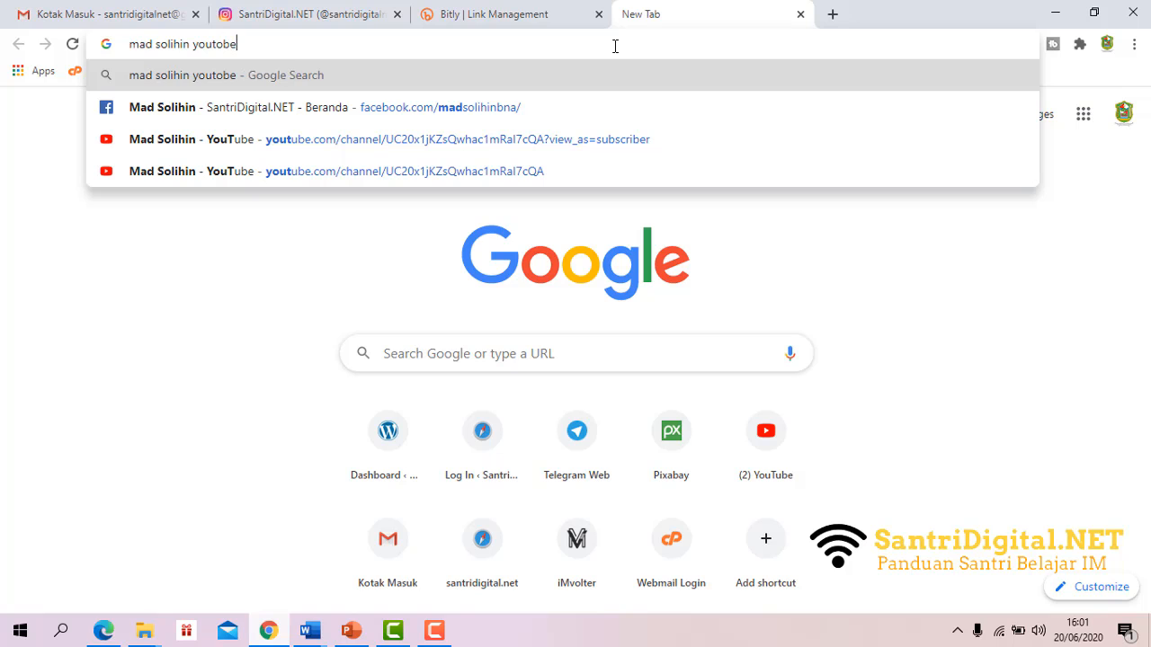
{"action": "key", "text": "Return"}
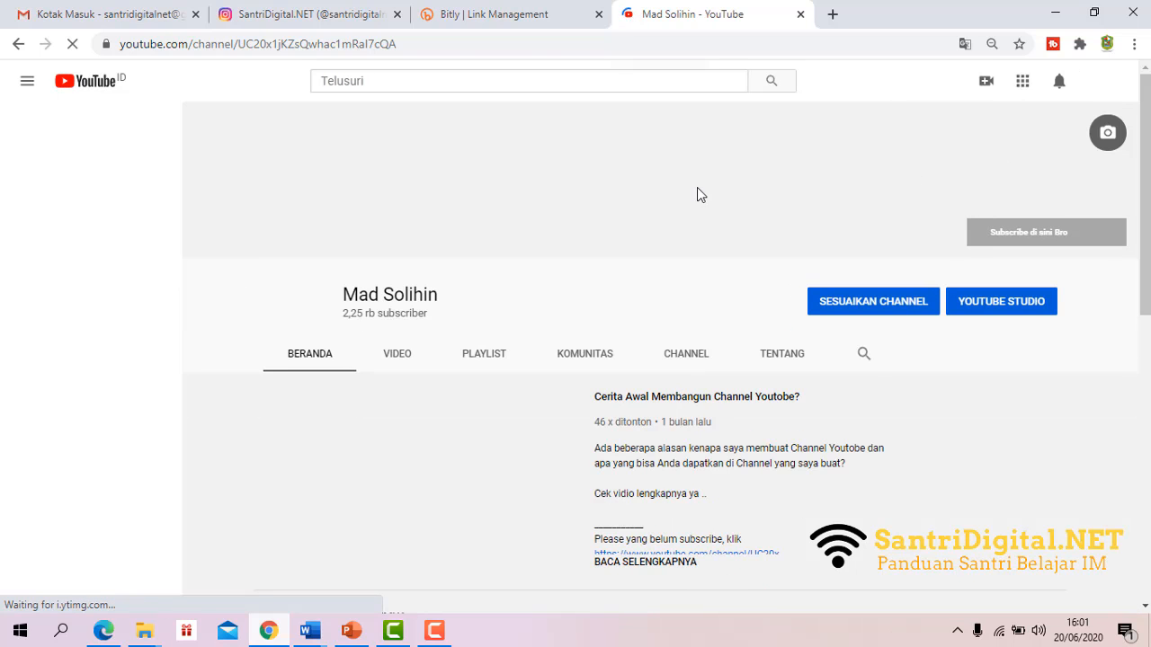
Copy the YouTube channel page's full URL and pause the channel's intro video.
{"action": "left_click", "coordinate": [273, 43]}
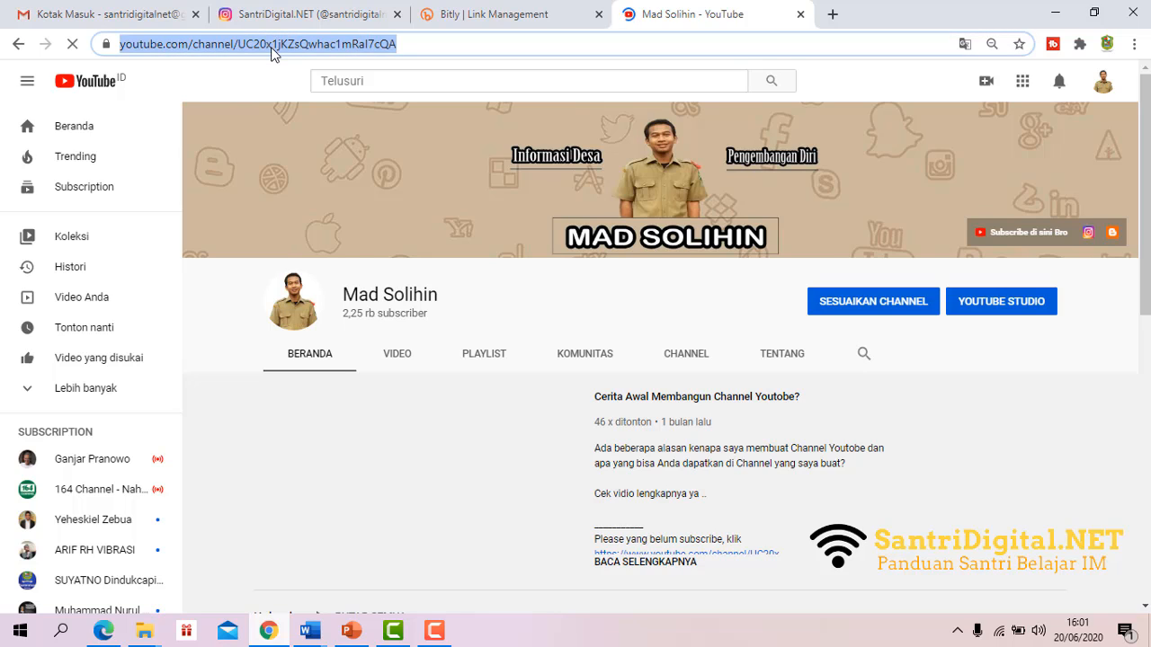
{"action": "right_click", "coordinate": [274, 50]}
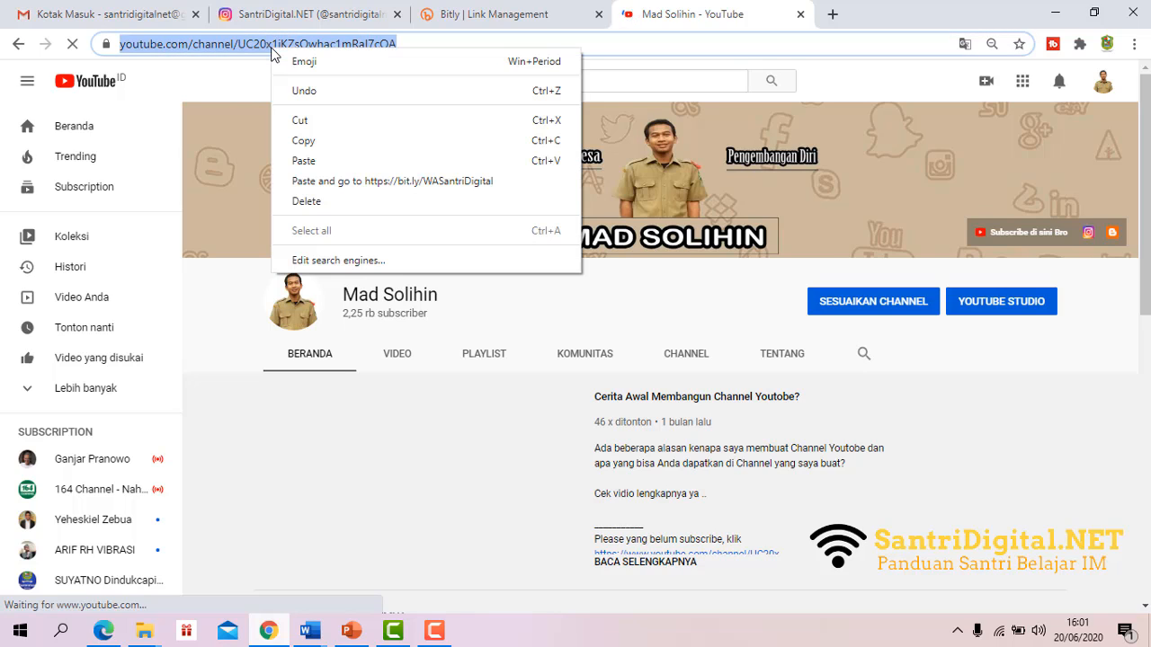
{"action": "left_click", "coordinate": [306, 140]}
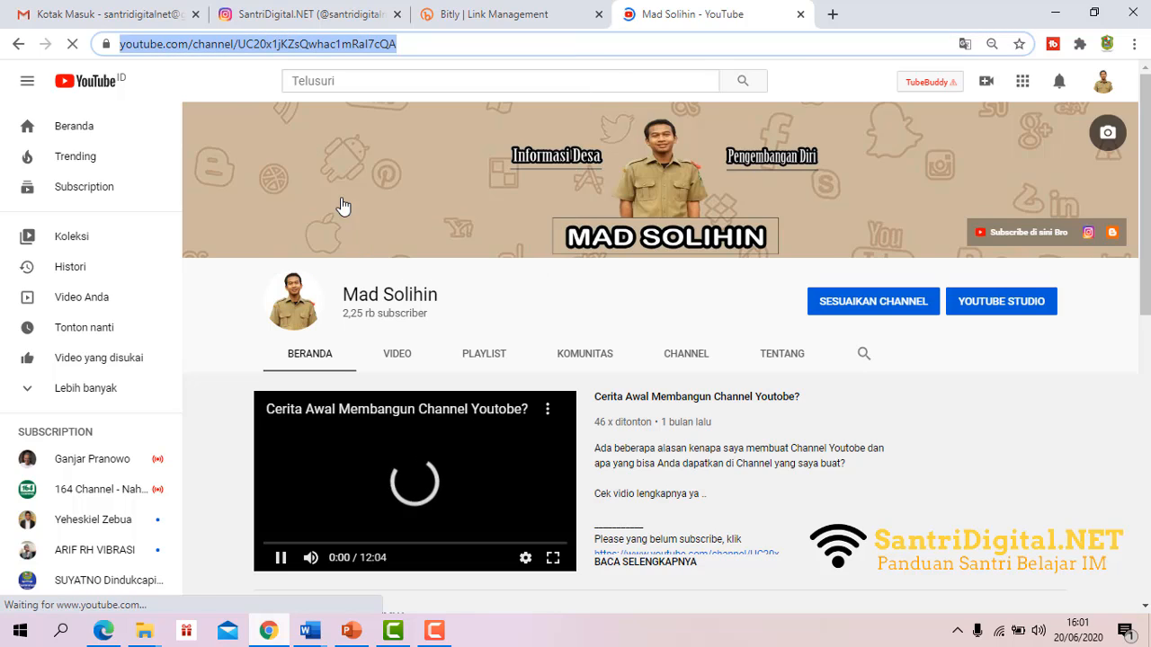
{"action": "left_click", "coordinate": [281, 557]}
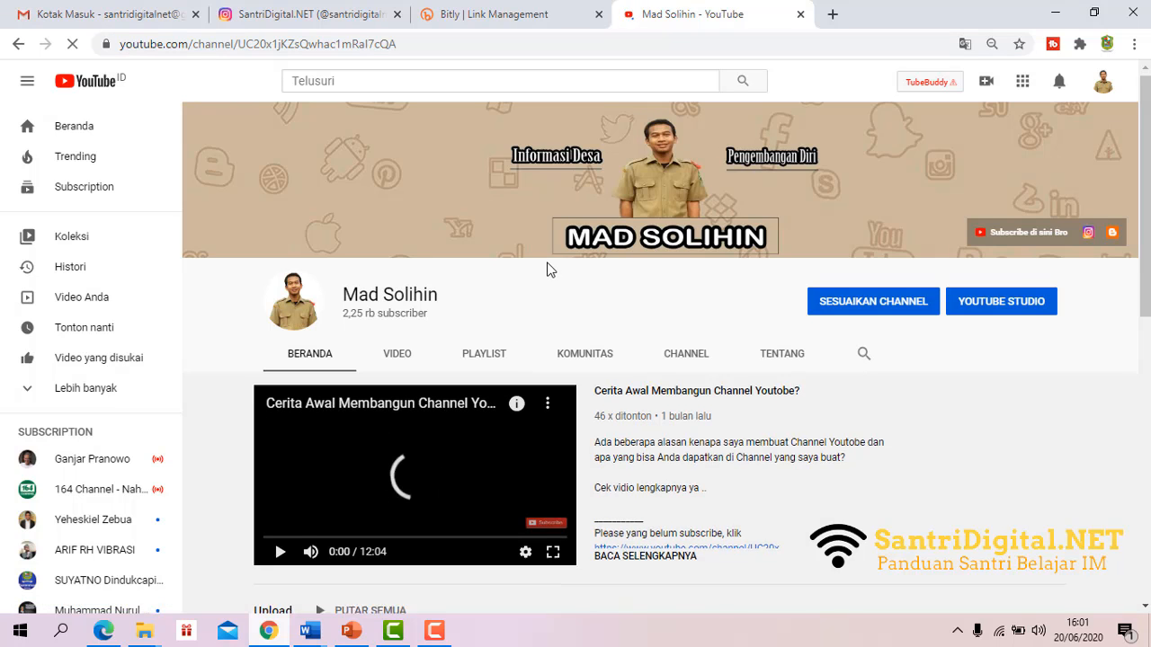
Switch to Bitly and create a new bit.ly short link from the copied YouTube channel URL.
{"action": "scroll", "coordinate": [548, 267], "scroll_direction": "down", "scroll_amount": 1}
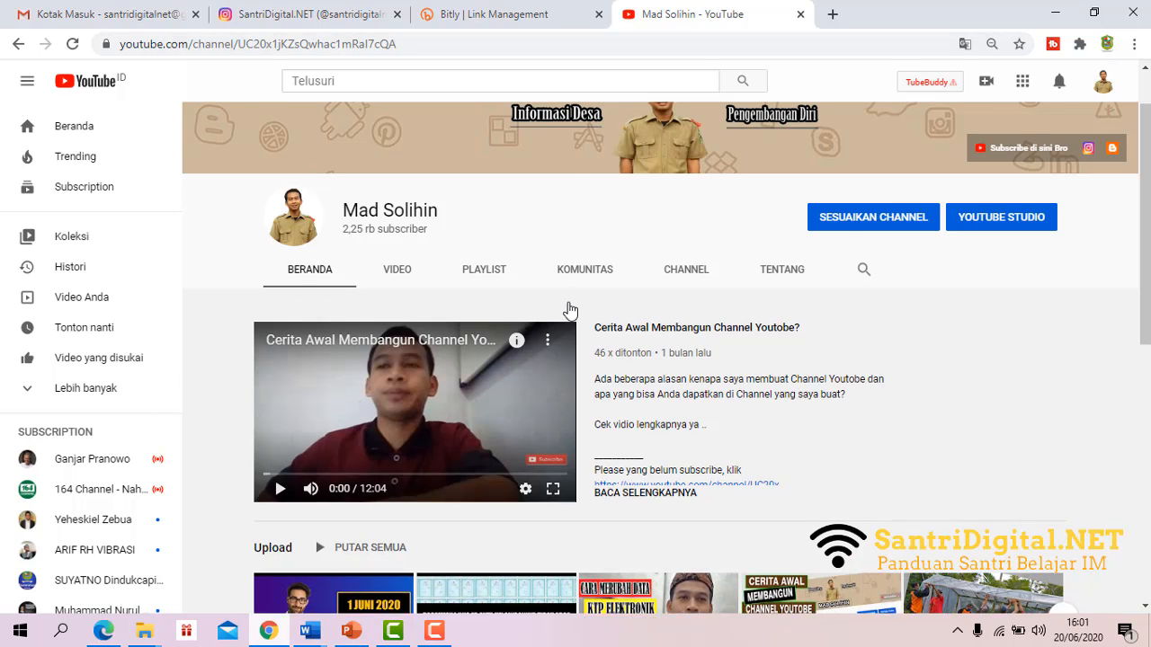
{"action": "scroll", "coordinate": [570, 306], "scroll_direction": "up", "scroll_amount": 1}
{"action": "left_click", "coordinate": [542, 9]}
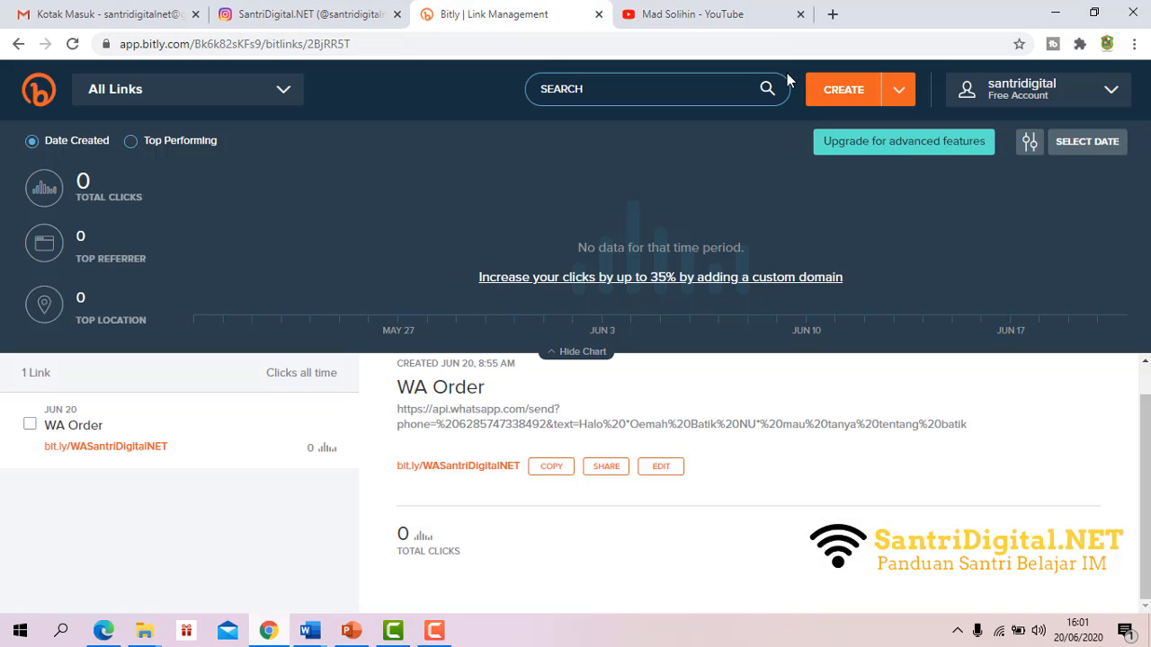
{"action": "left_click", "coordinate": [857, 96]}
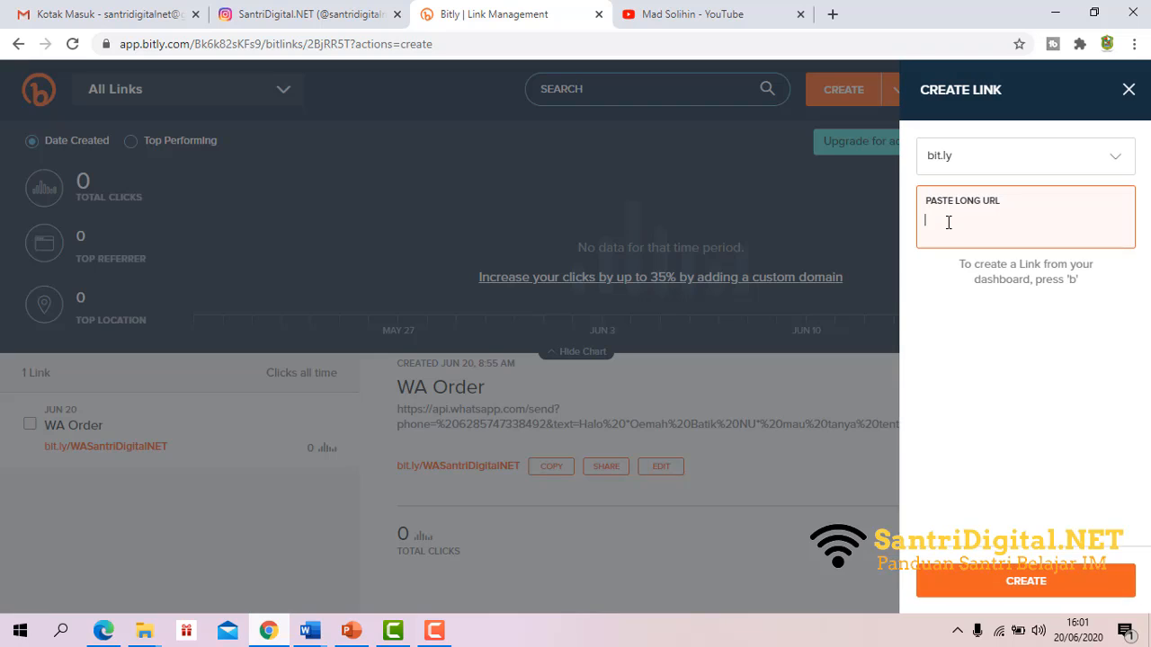
{"action": "type", "text": "https://www.youtube.com/channel/UC20x1jKZsQwhac1mRaI7cQA"}
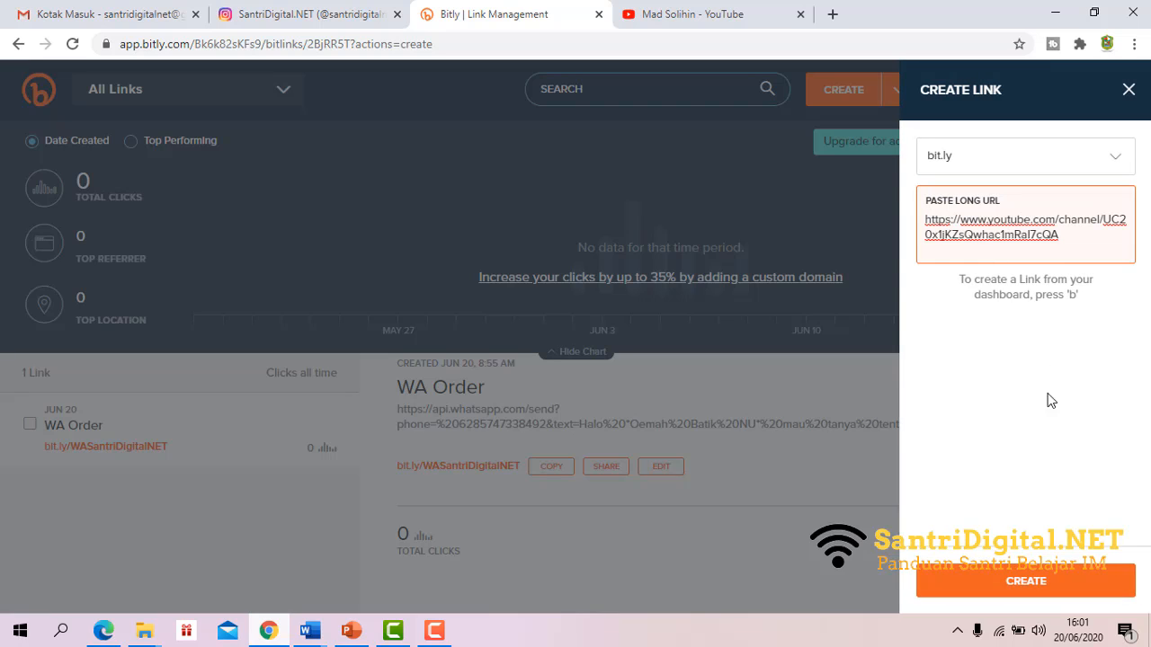
{"action": "left_click", "coordinate": [1052, 583]}
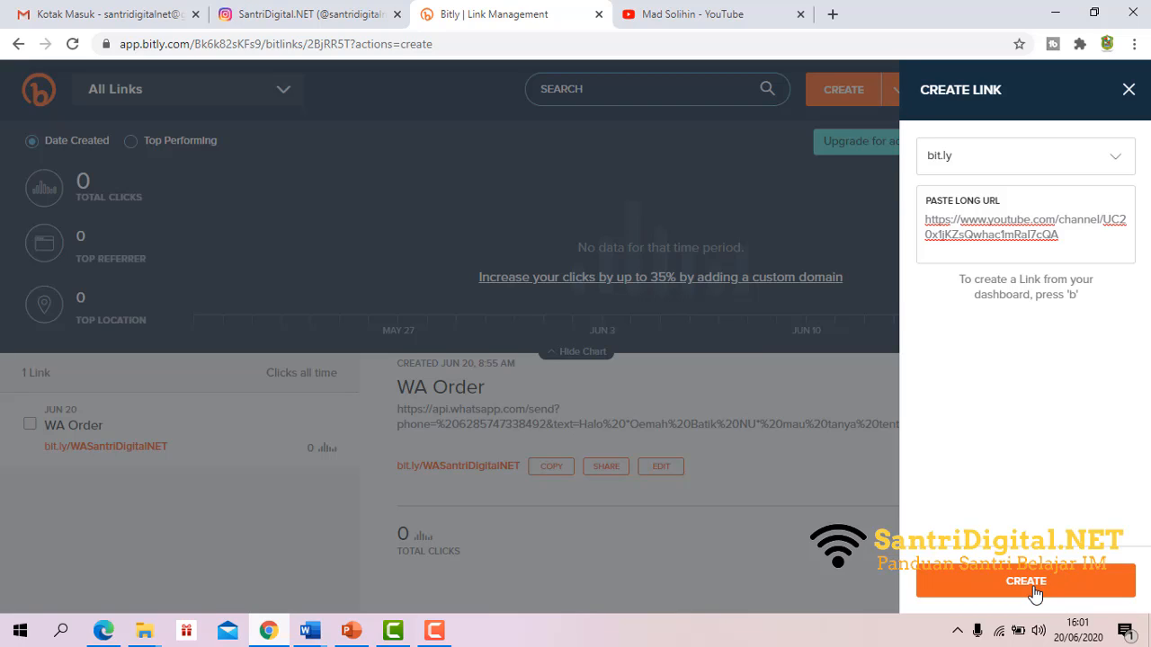
{"action": "left_click", "coordinate": [1034, 580]}
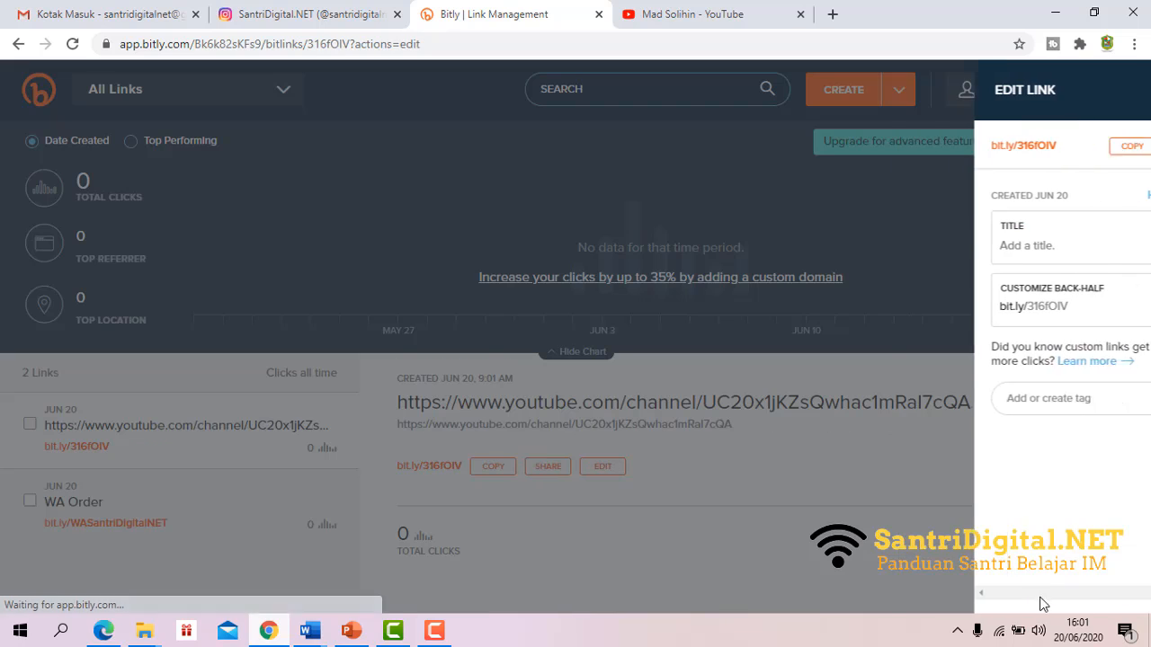
Replace the YouTube link's automatically generated back-half with the custom text Youtobe.
{"action": "left_click_drag", "start_coordinate": [993, 306], "coordinate": [958, 304]}
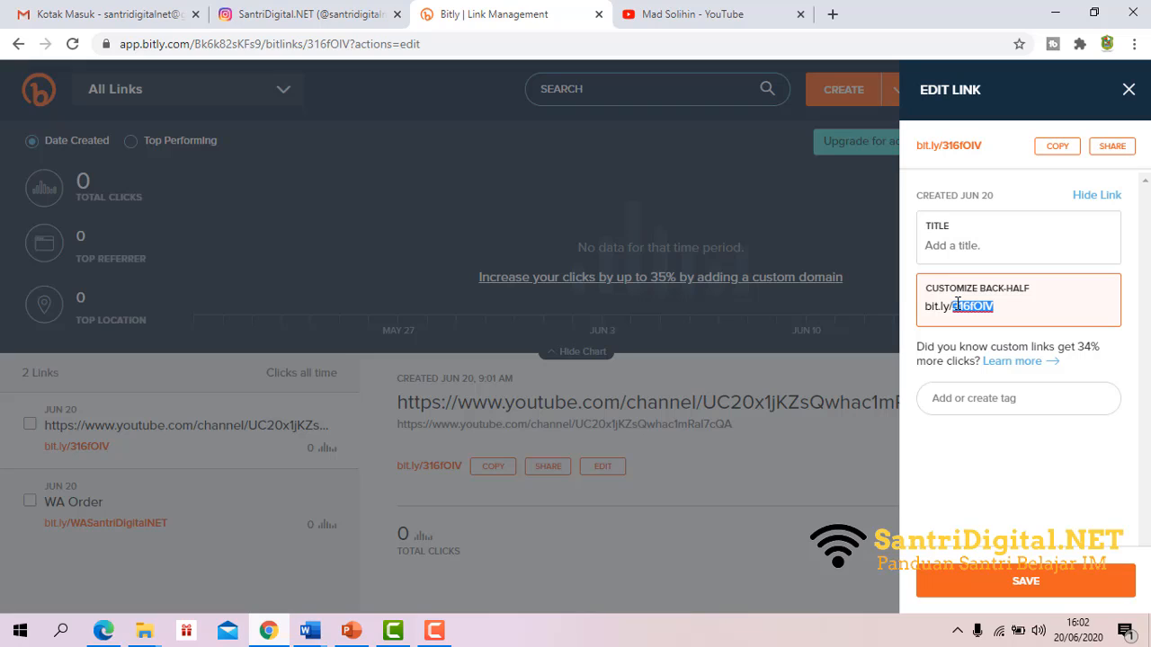
{"action": "type", "text": "A"}
{"action": "key", "text": "BackSpace"}
{"action": "type", "text": "Mad S"}
{"action": "key", "text": "BackSpace"}
{"action": "key", "text": "BackSpace"}
{"action": "key", "text": "BackSpace"}
{"action": "key", "text": "BackSpace"}
{"action": "key", "text": "BackSpace"}
{"action": "type", "text": "Youtub"}
{"action": "key", "text": "BackSpace"}
{"action": "key", "text": "BackSpace"}
{"action": "type", "text": "outubeMad"}
{"action": "key", "text": "BackSpace"}
{"action": "key", "text": "BackSpace"}
{"action": "key", "text": "BackSpace"}
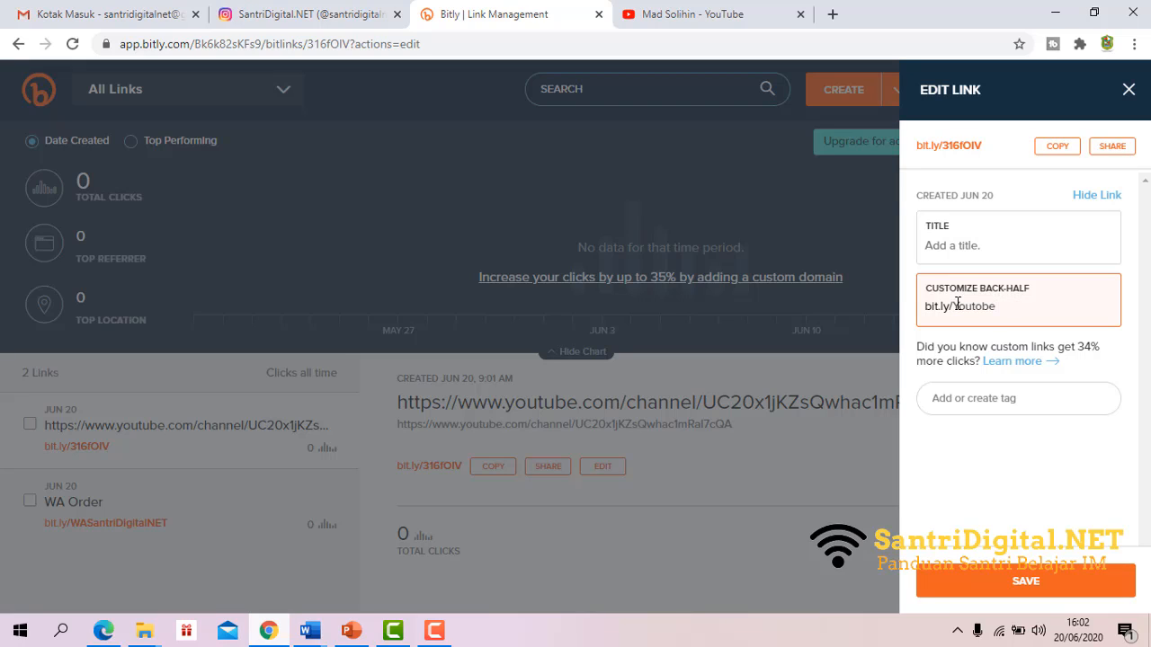